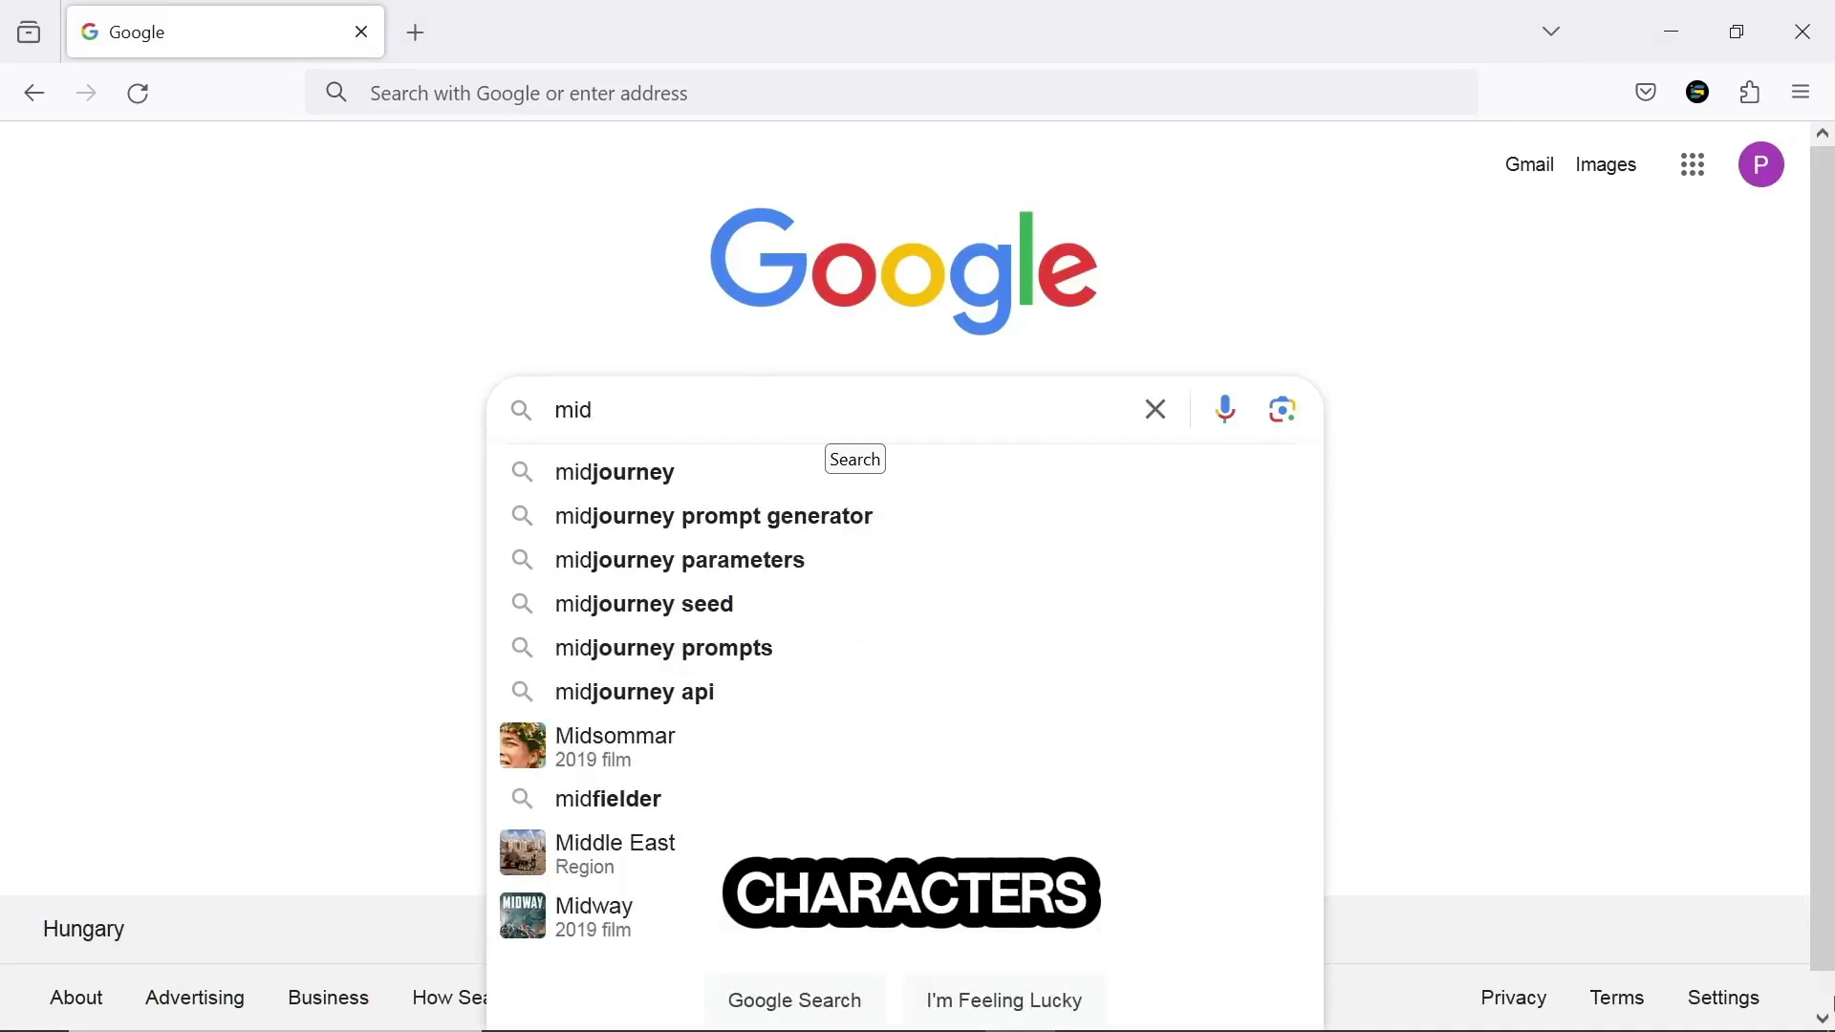
Search Google for 'midjourney consistent character' and view the image results.
{"action": "type", "text": "journey consistent charact"}
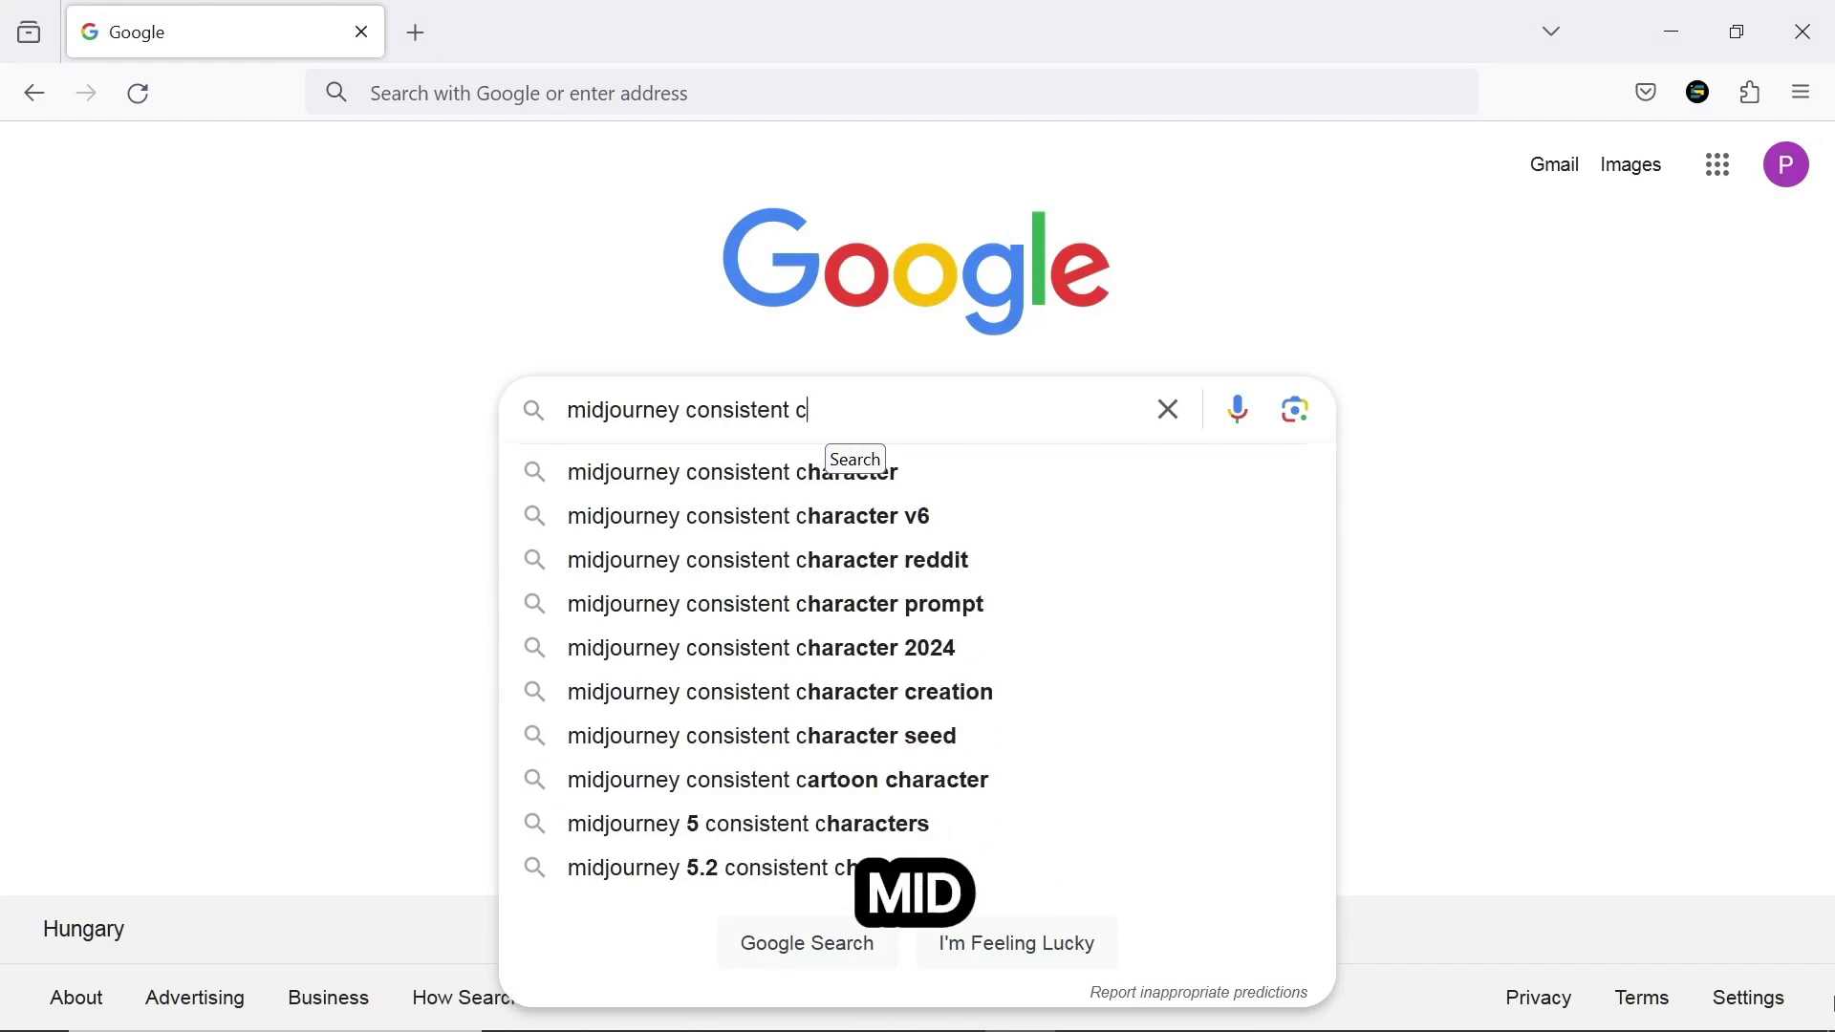
{"action": "type", "text": "er"}
{"action": "key", "text": "Return"}
{"action": "left_click", "coordinate": [254, 283]}
{"action": "left_click_drag", "start_coordinate": [1827, 186], "coordinate": [1829, 420]}
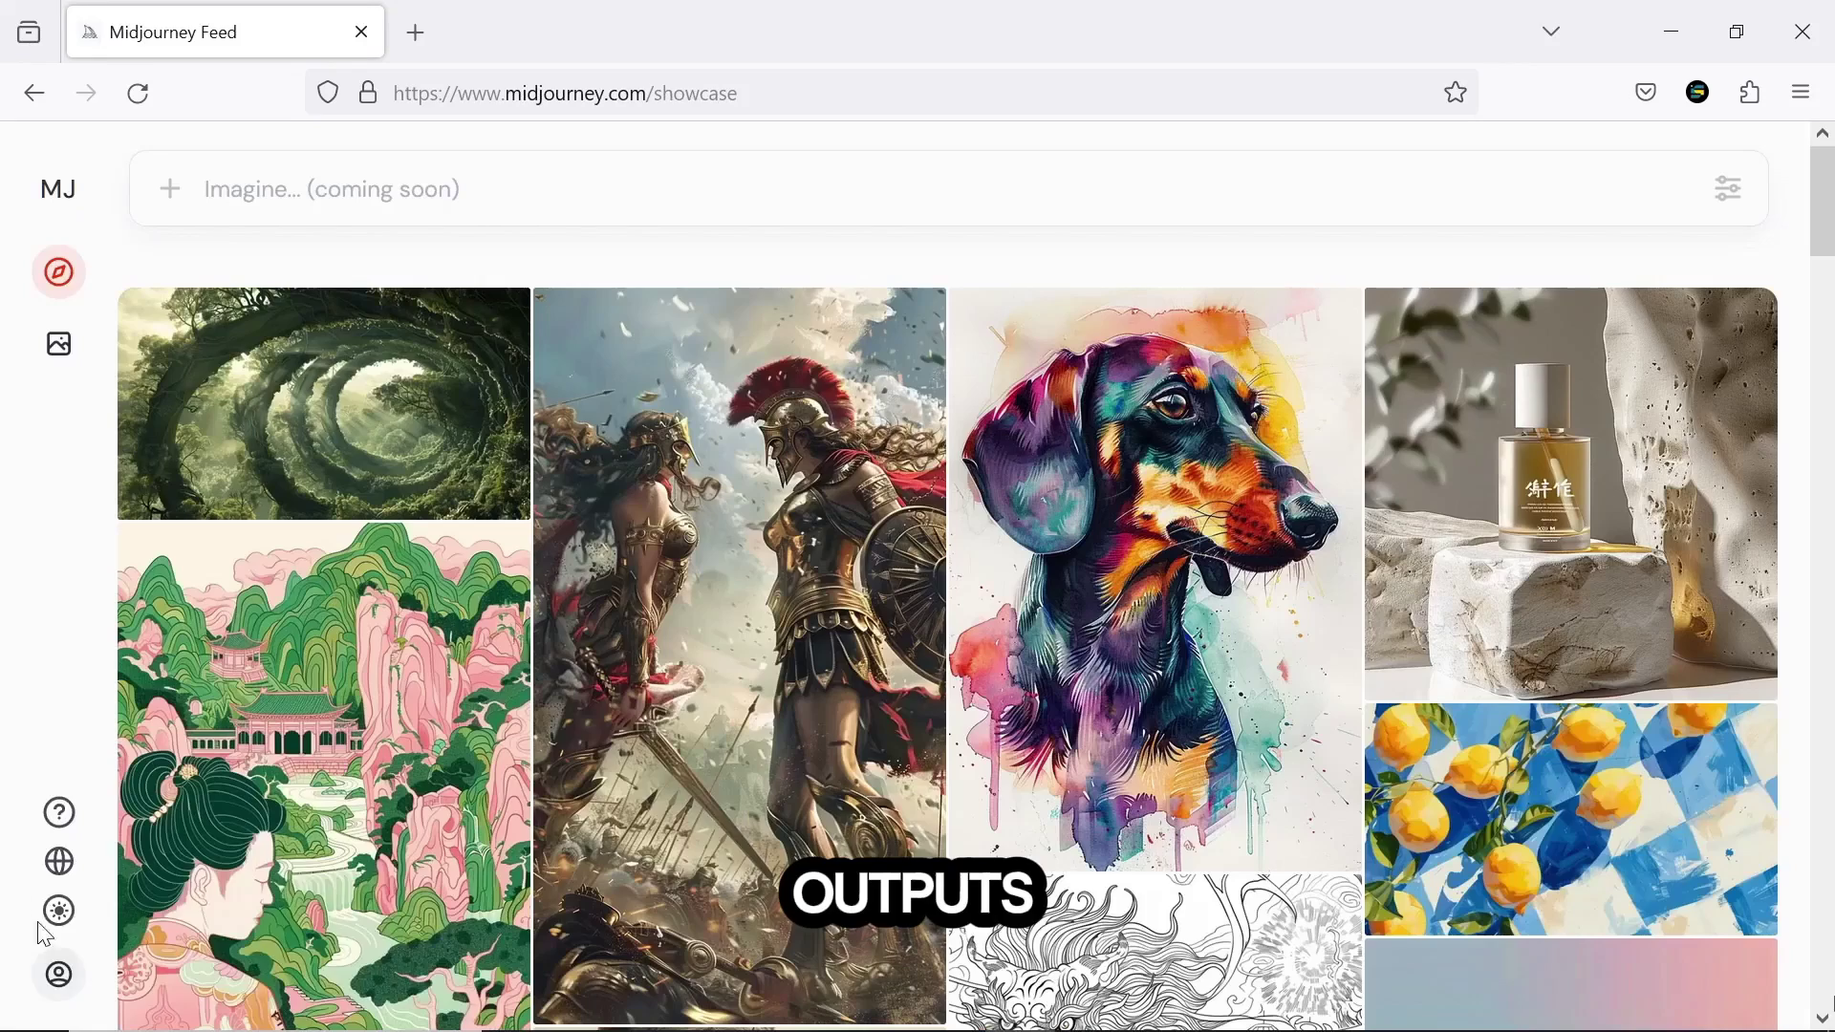
Open Midjourney's Manage Subscription page from the account menu.
{"action": "left_click", "coordinate": [60, 975]}
{"action": "left_click", "coordinate": [286, 874]}
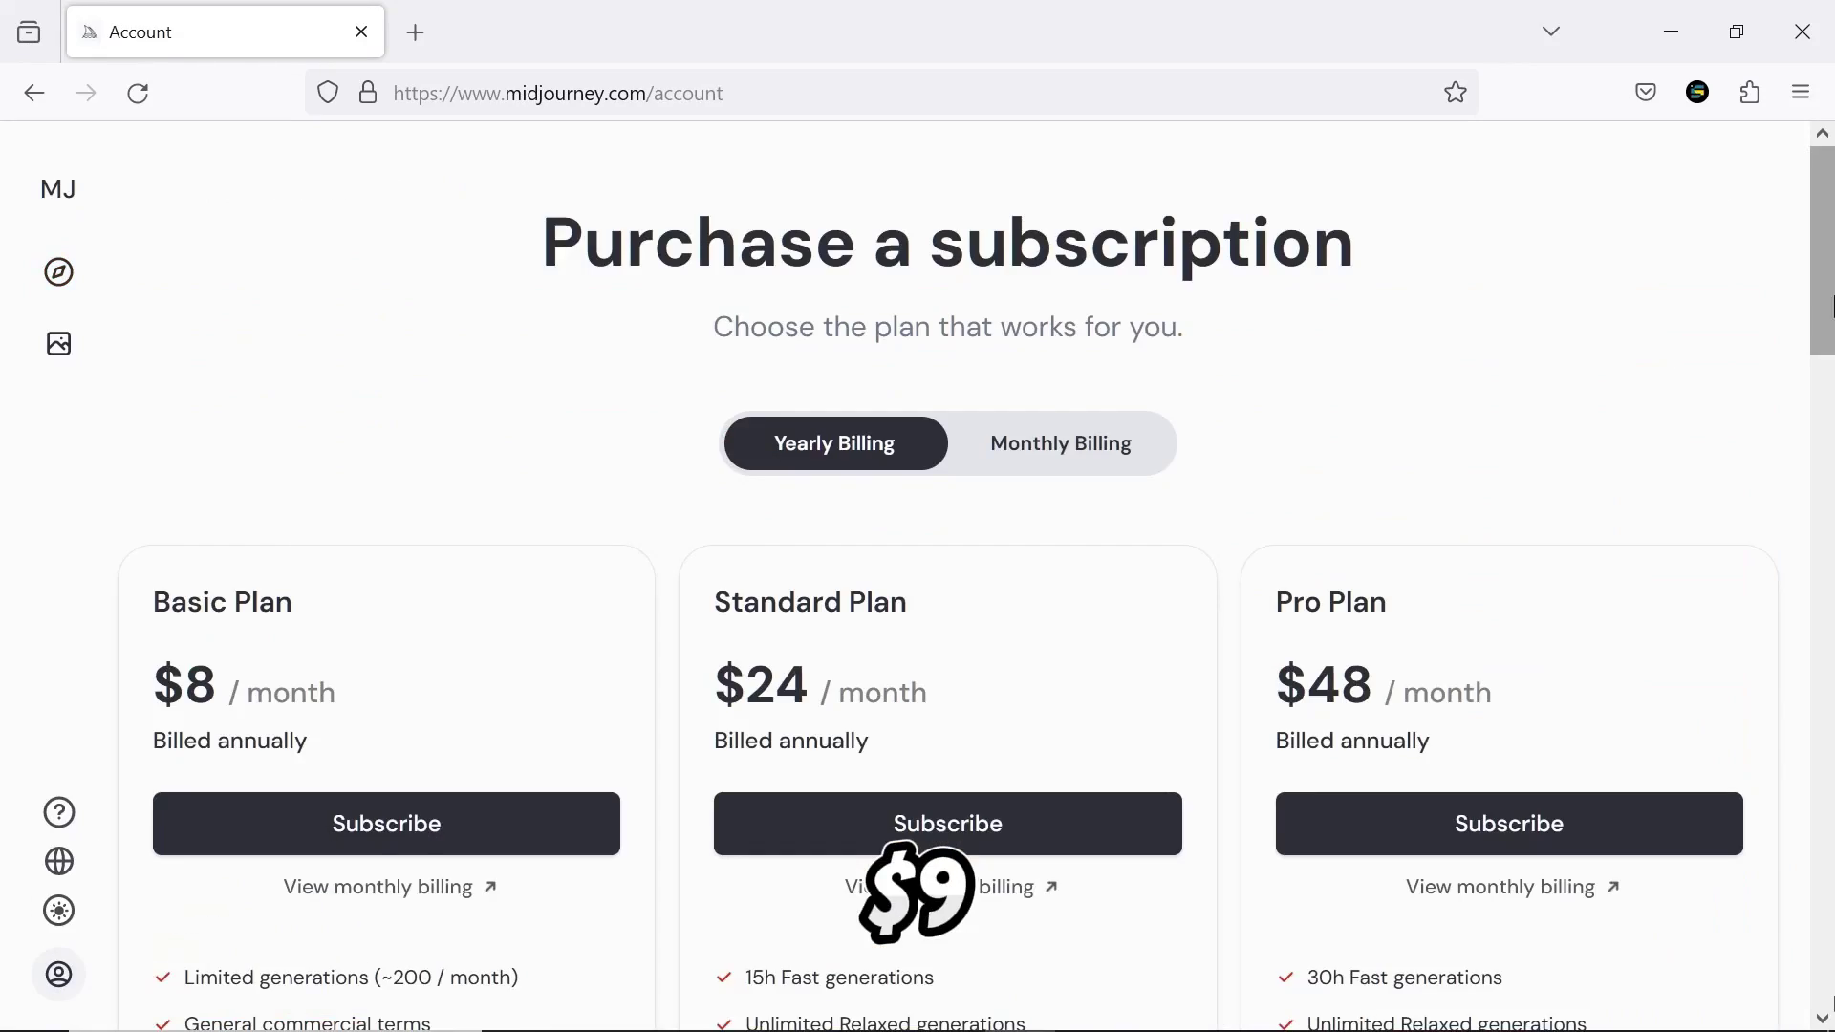
{"action": "left_click_drag", "start_coordinate": [1828, 253], "coordinate": [1828, 292]}
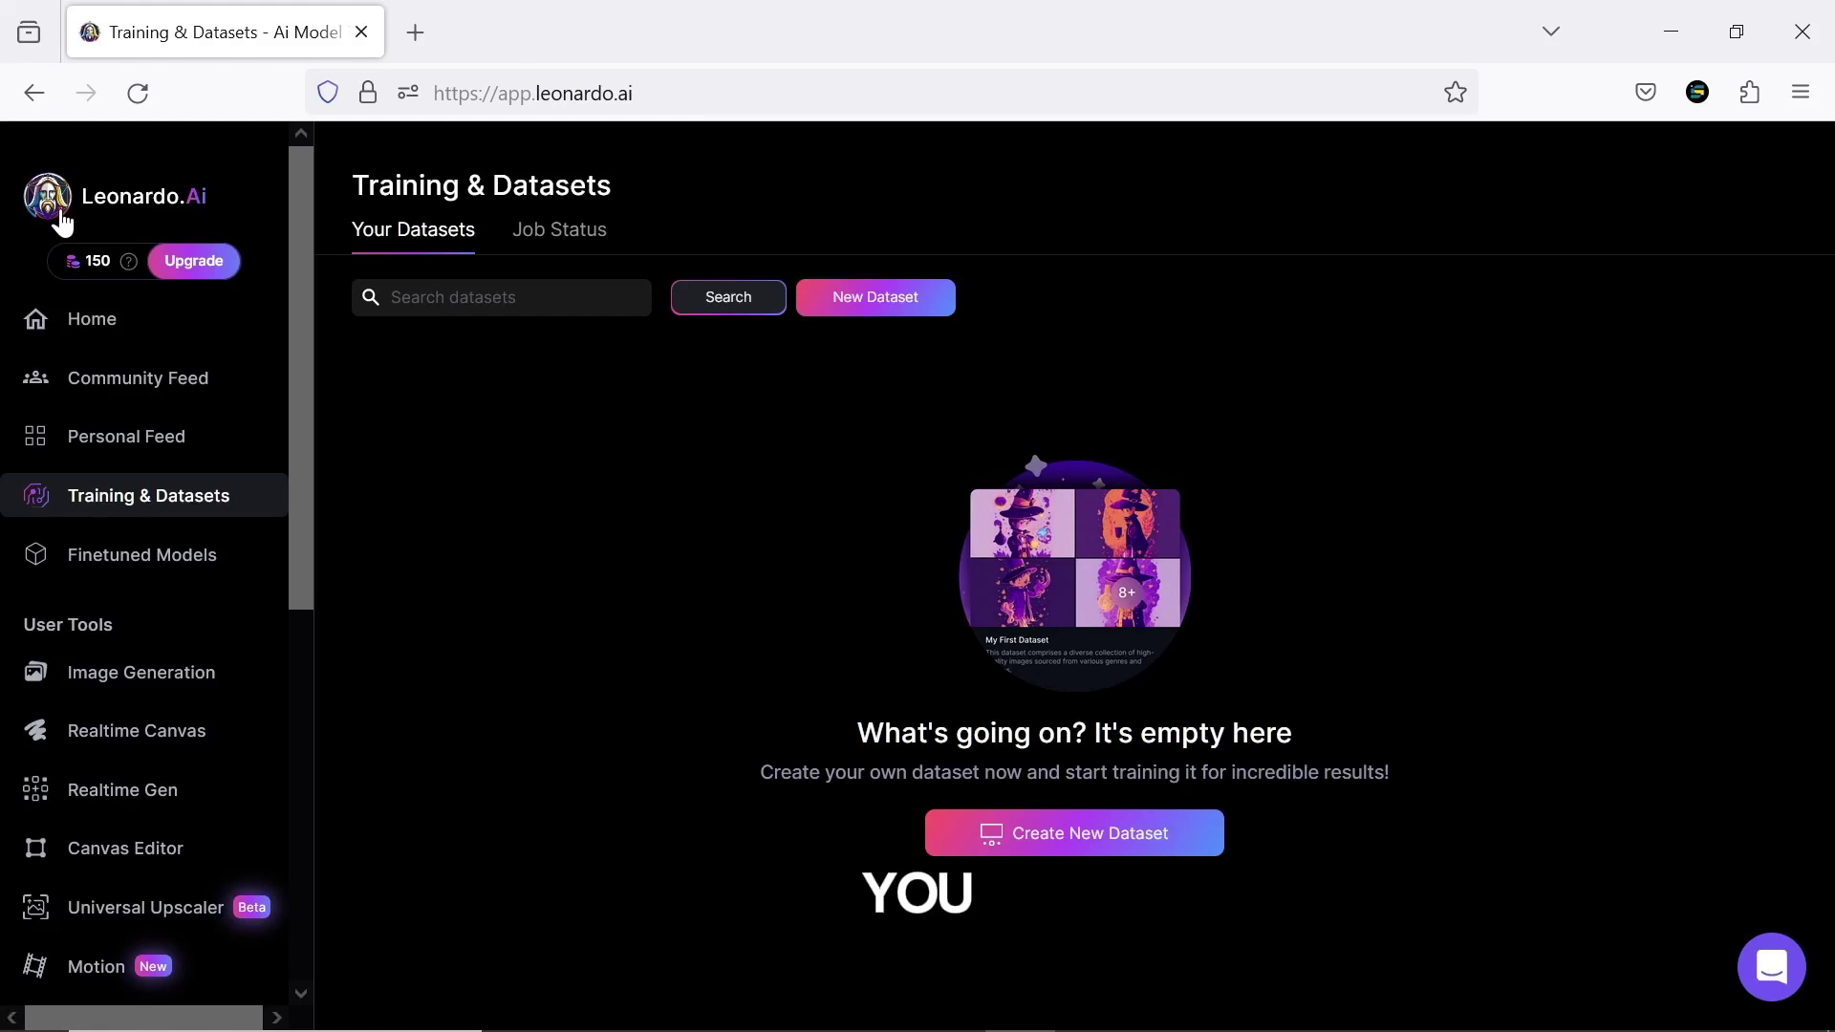
Create a new Leonardo.Ai dataset named 'consistent character'.
{"action": "left_click", "coordinate": [61, 214]}
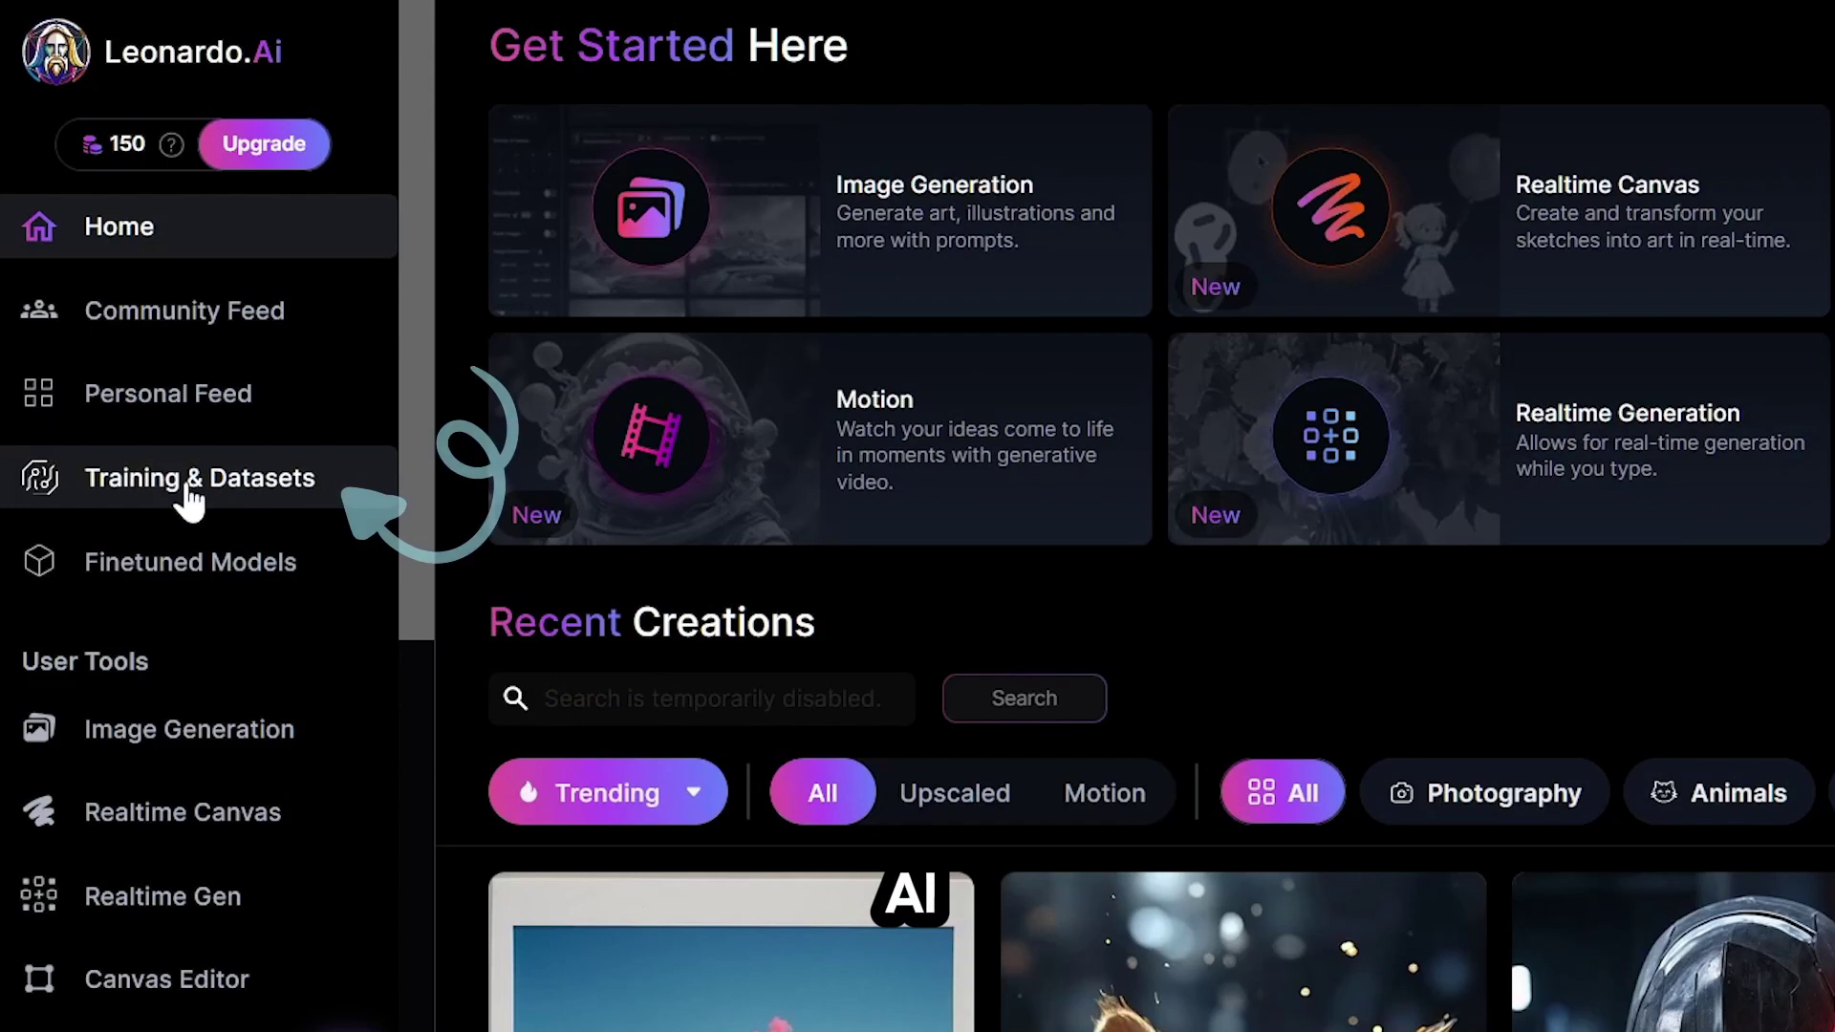
{"action": "left_click", "coordinate": [232, 510]}
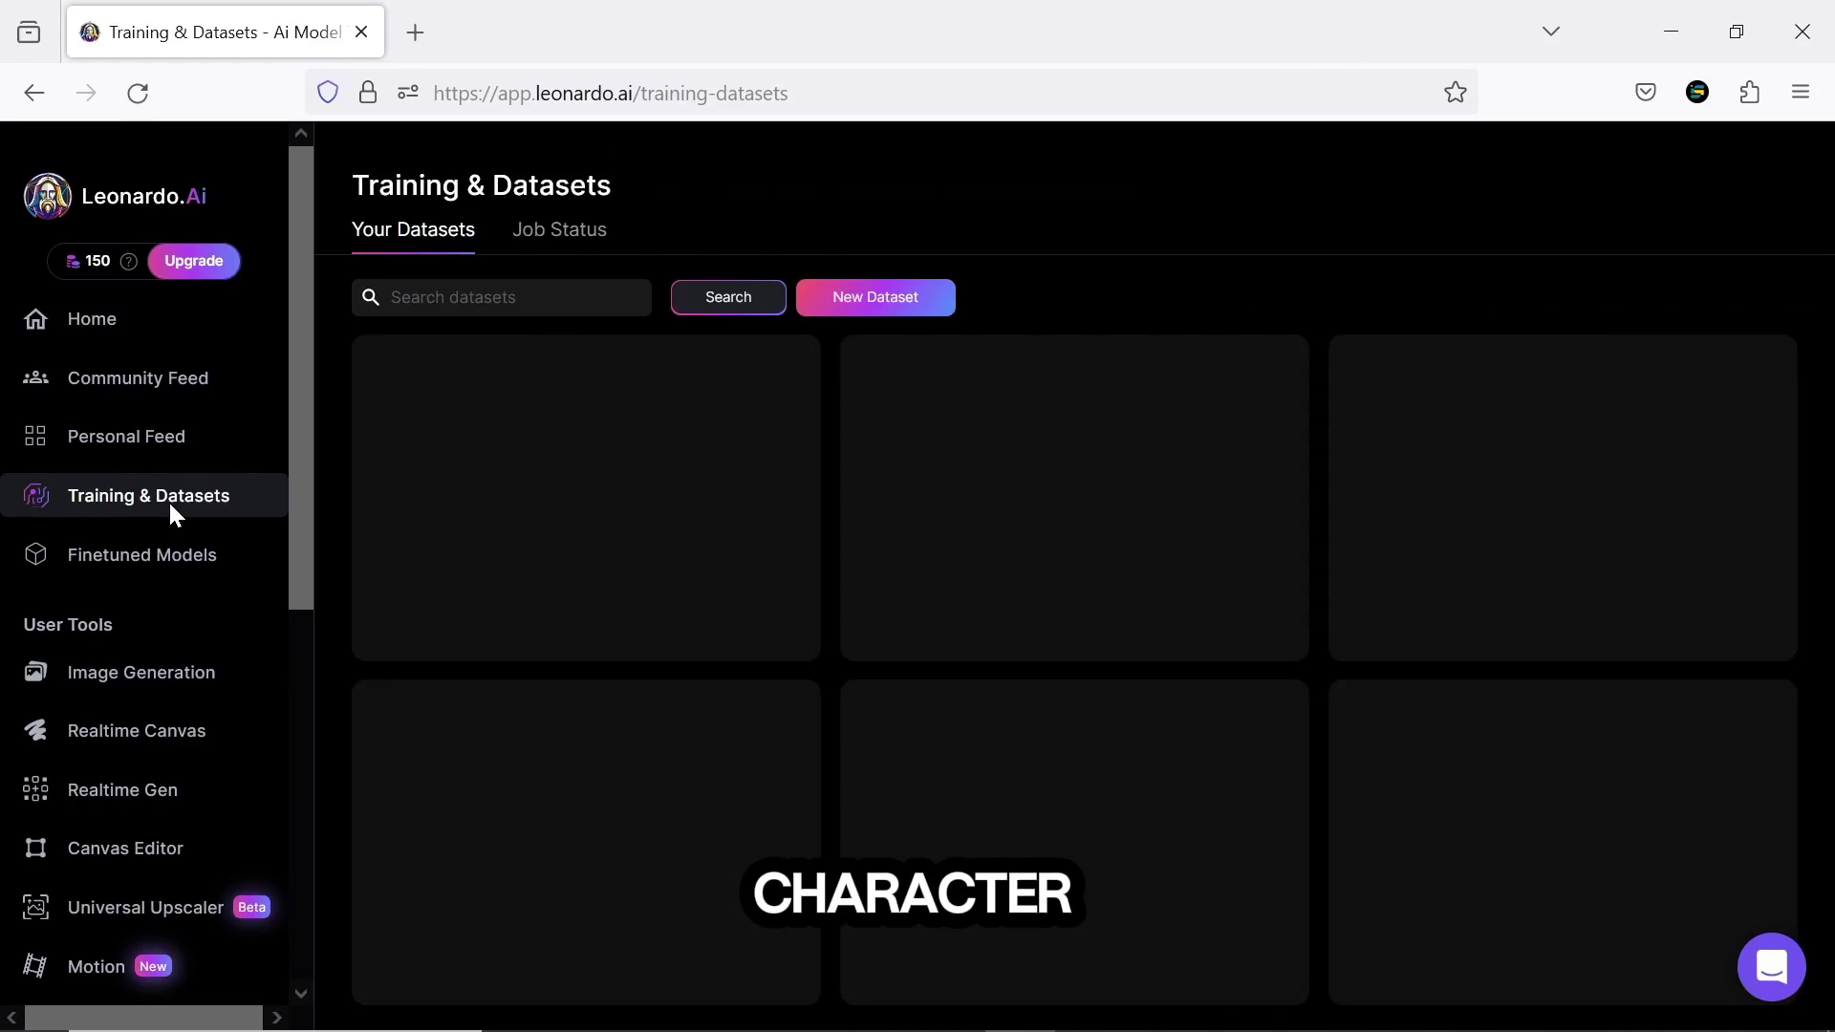
{"action": "left_click", "coordinate": [850, 327]}
{"action": "type", "text": "consistent character"}
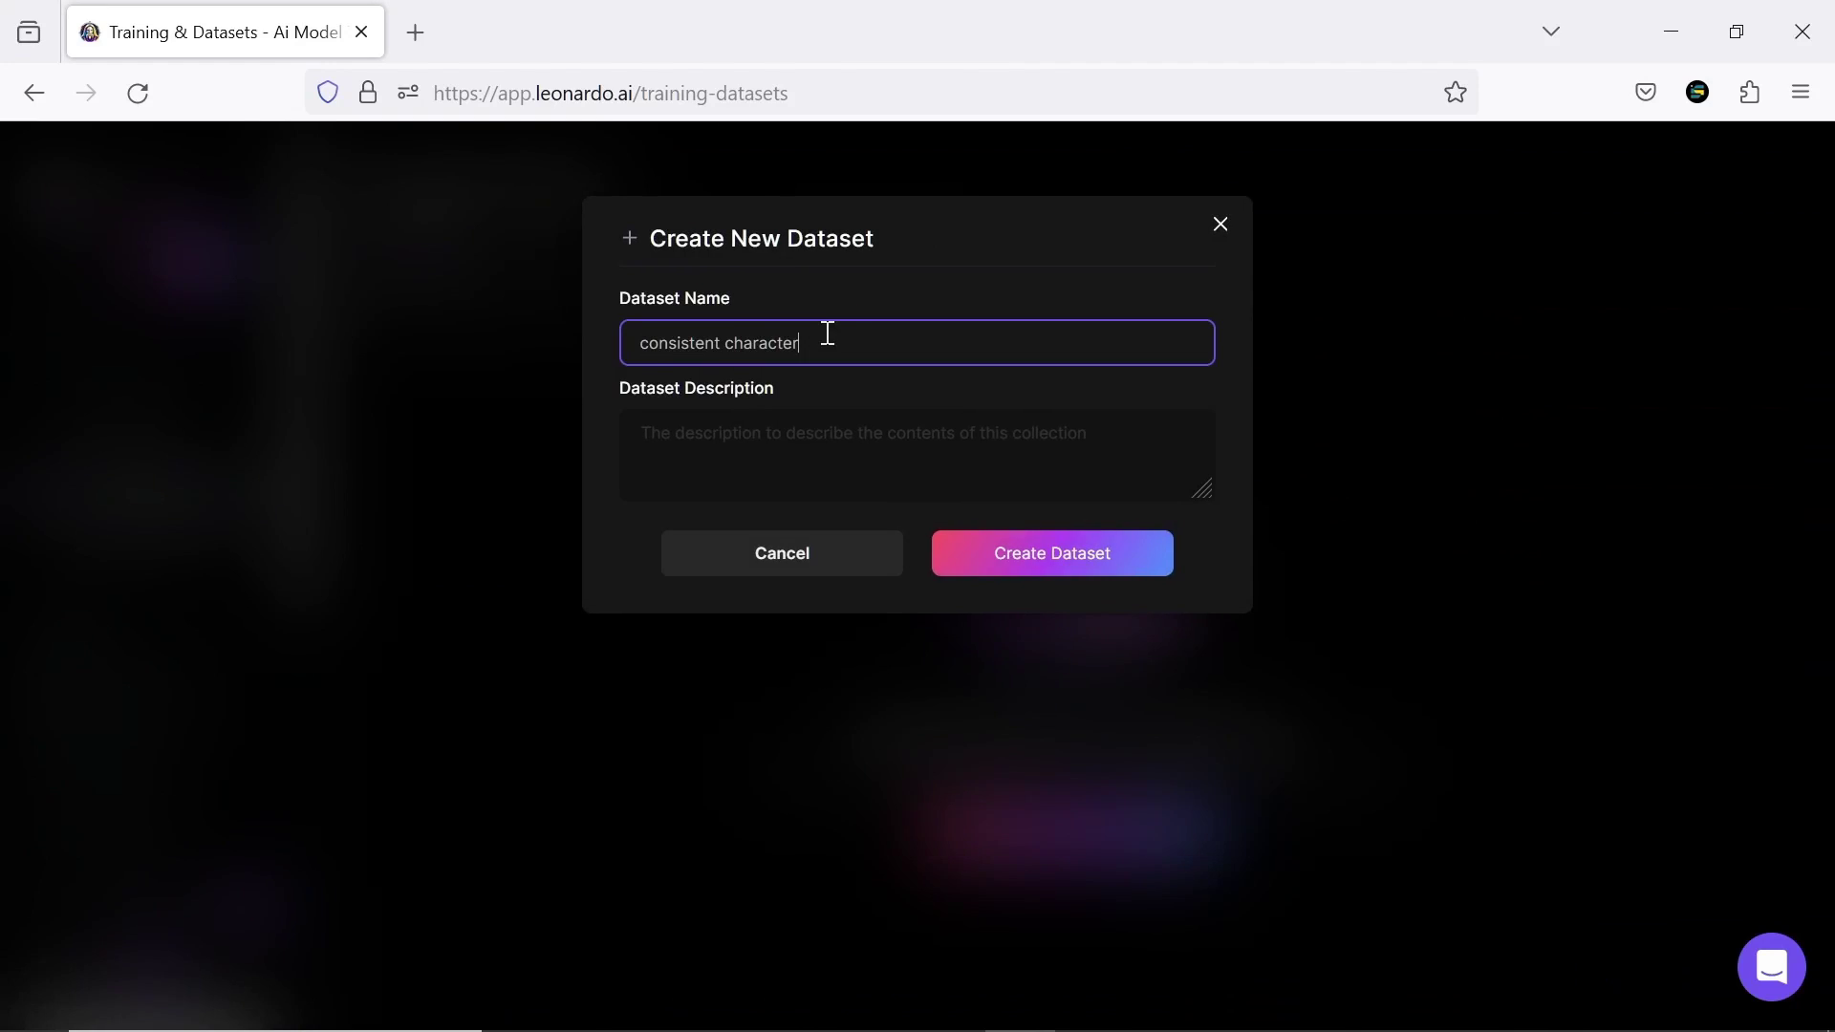
{"action": "left_click", "coordinate": [1004, 555]}
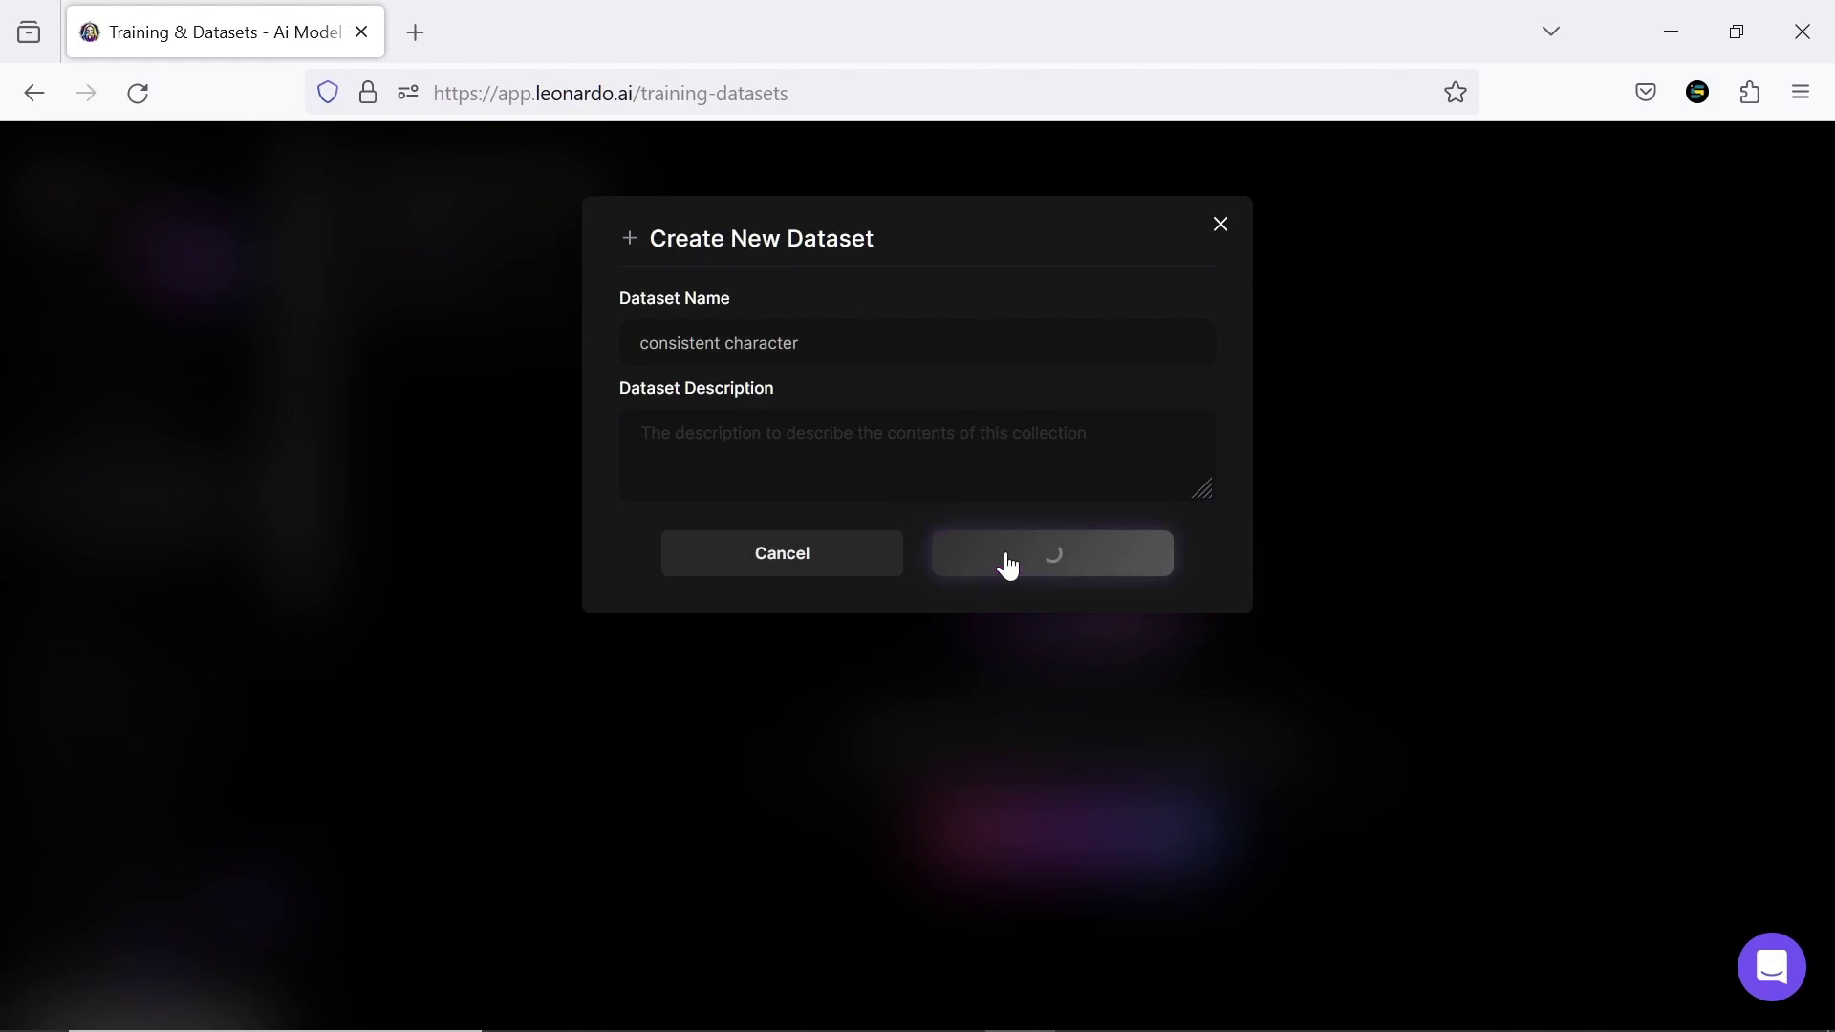
{"action": "scroll", "coordinate": [956, 612], "scroll_direction": "down", "scroll_amount": 3}
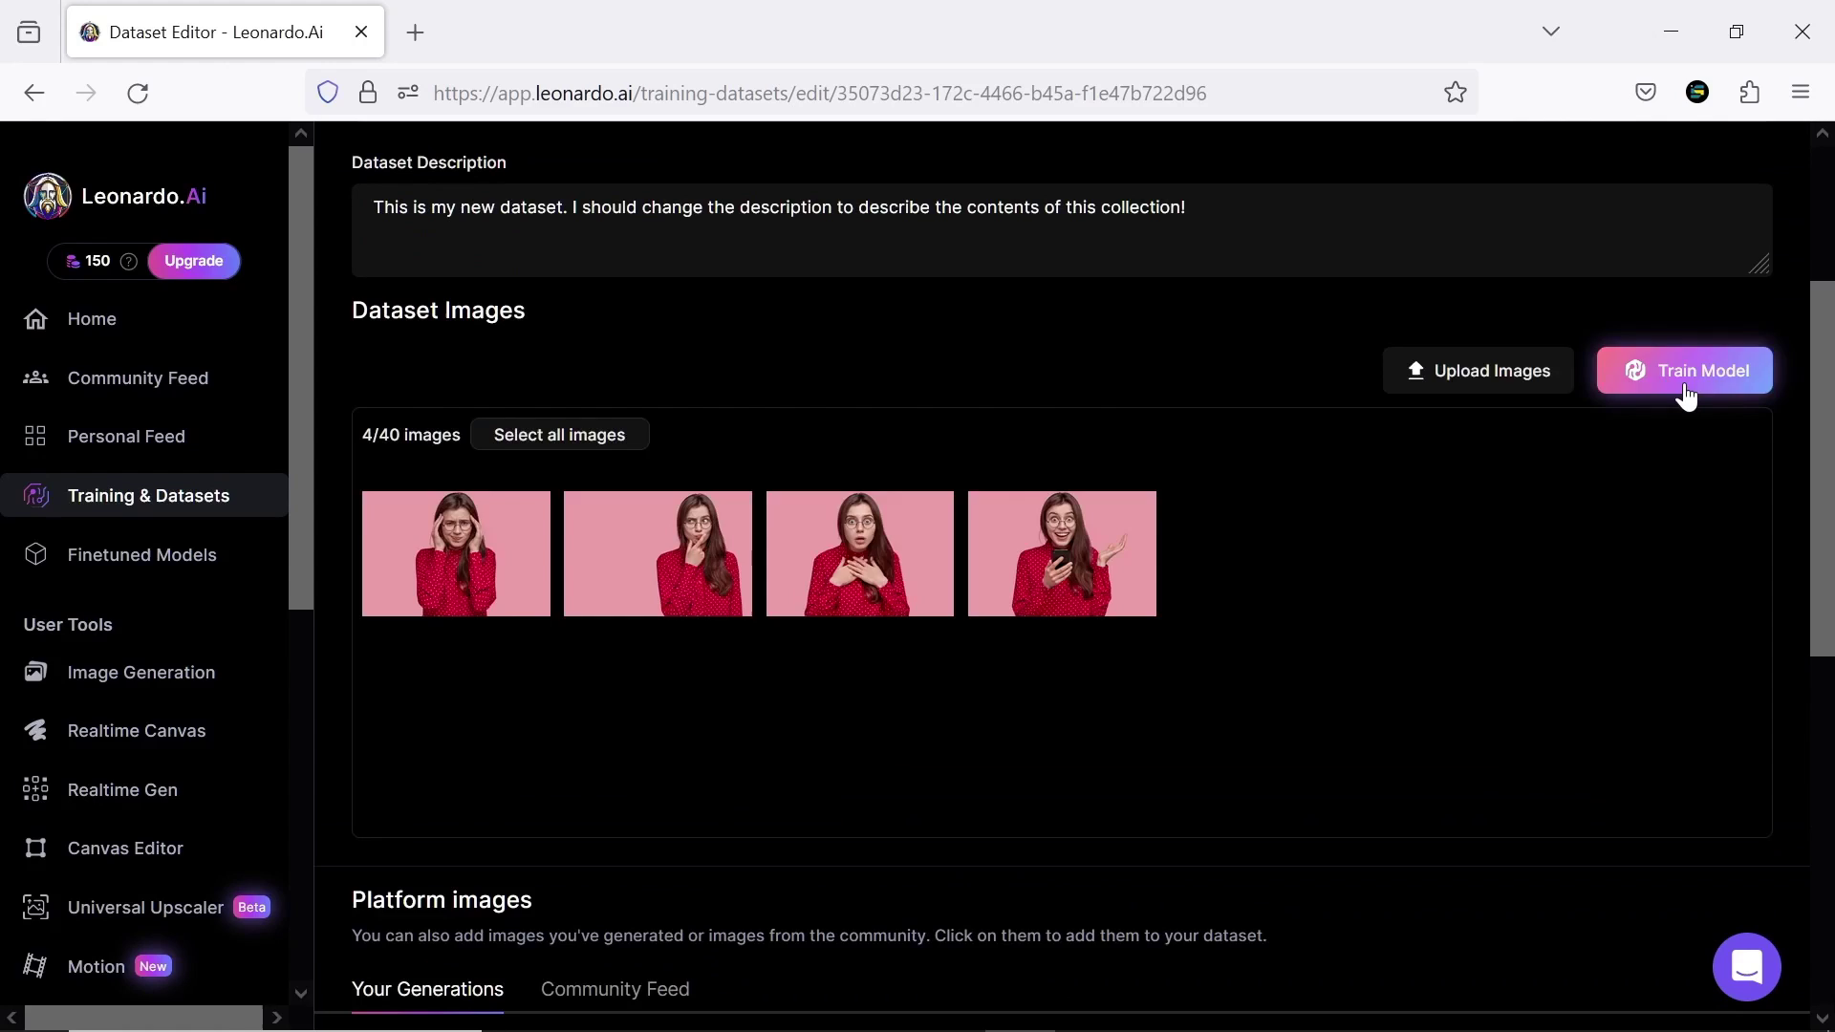
Train a model on the dataset with Stable Diffusion v1.5 at 512×512 resolution.
{"action": "left_click", "coordinate": [1686, 373]}
{"action": "left_click", "coordinate": [1199, 555]}
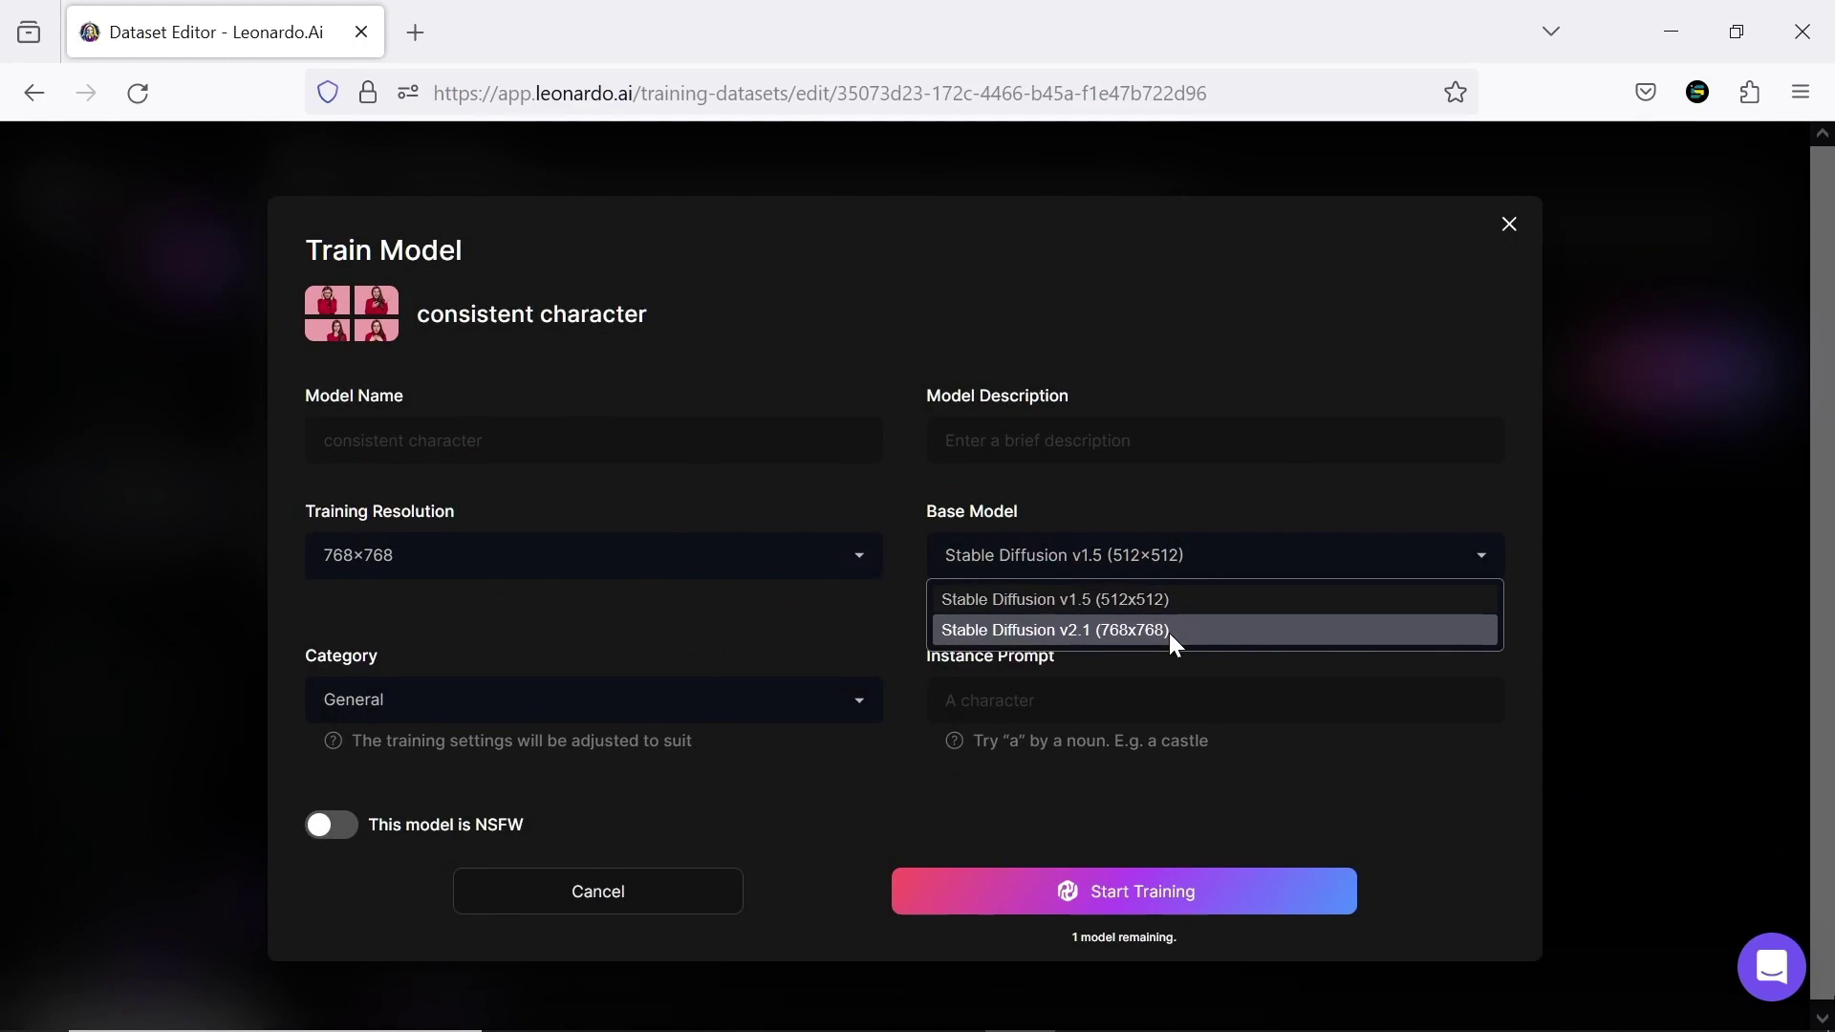
{"action": "left_click", "coordinate": [1128, 599]}
{"action": "left_click", "coordinate": [822, 560]}
{"action": "left_click", "coordinate": [707, 599]}
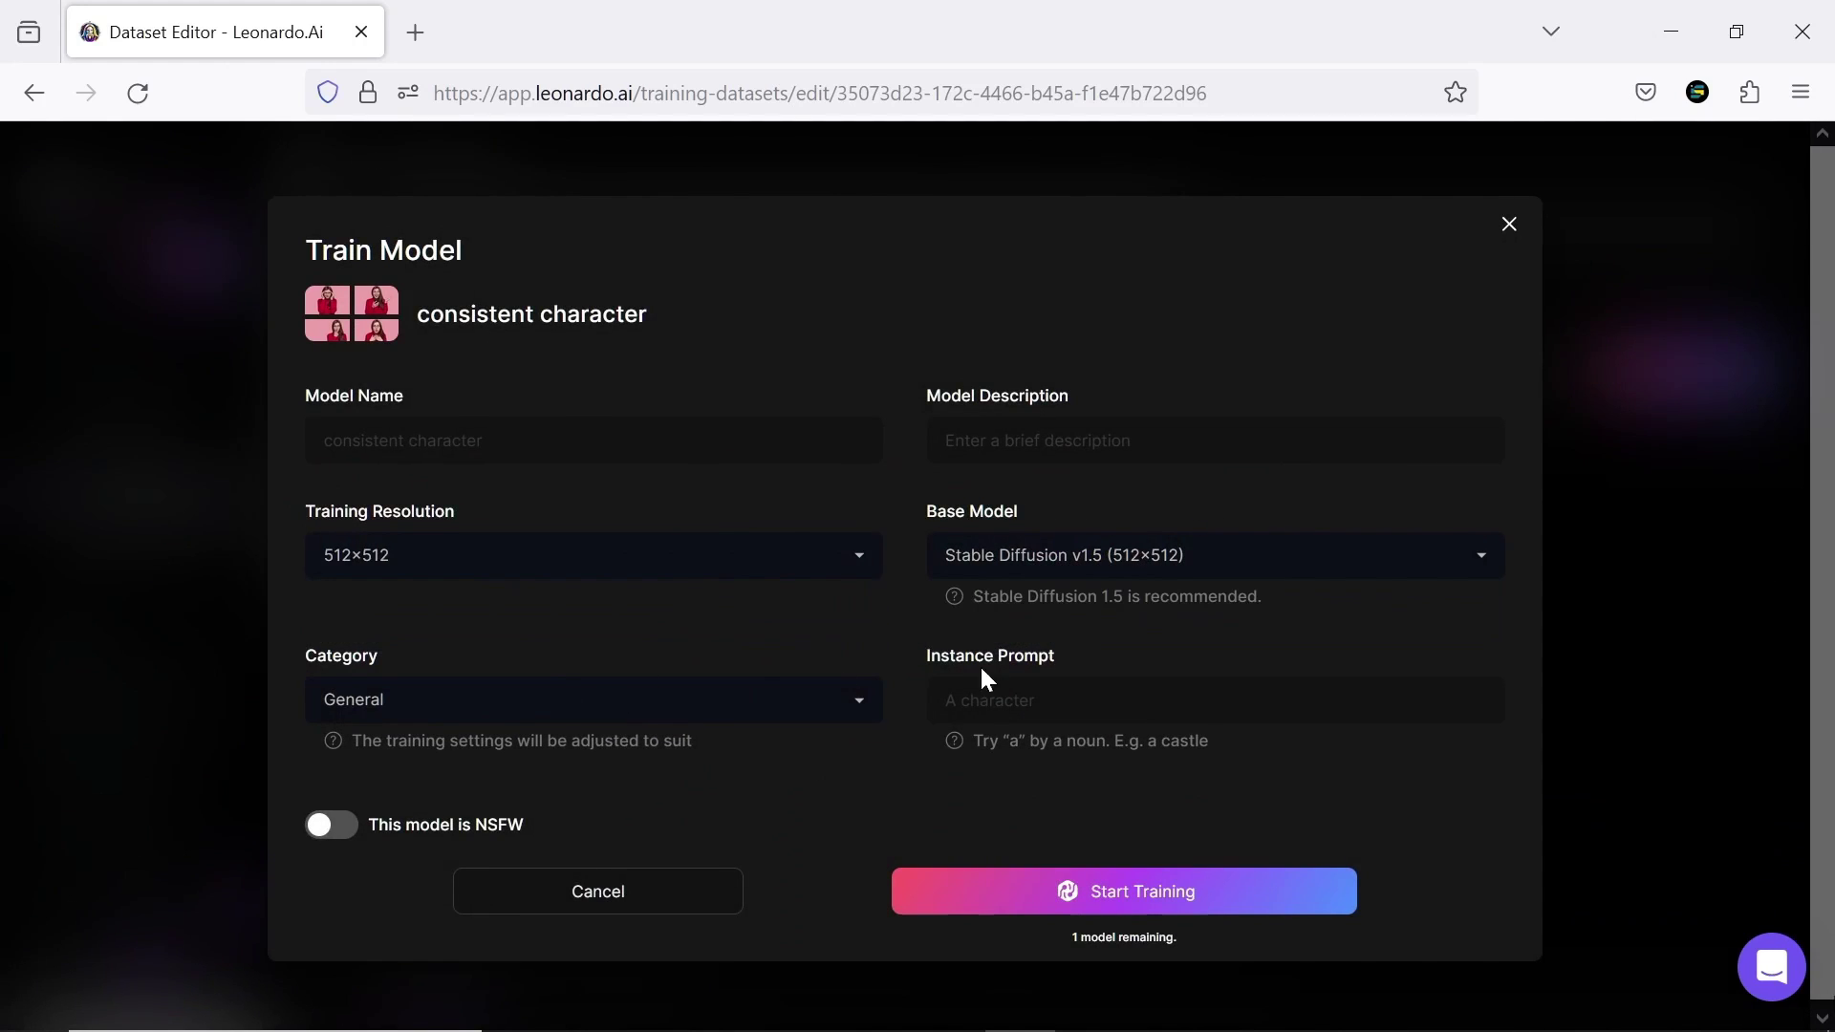
{"action": "left_click", "coordinate": [1147, 898]}
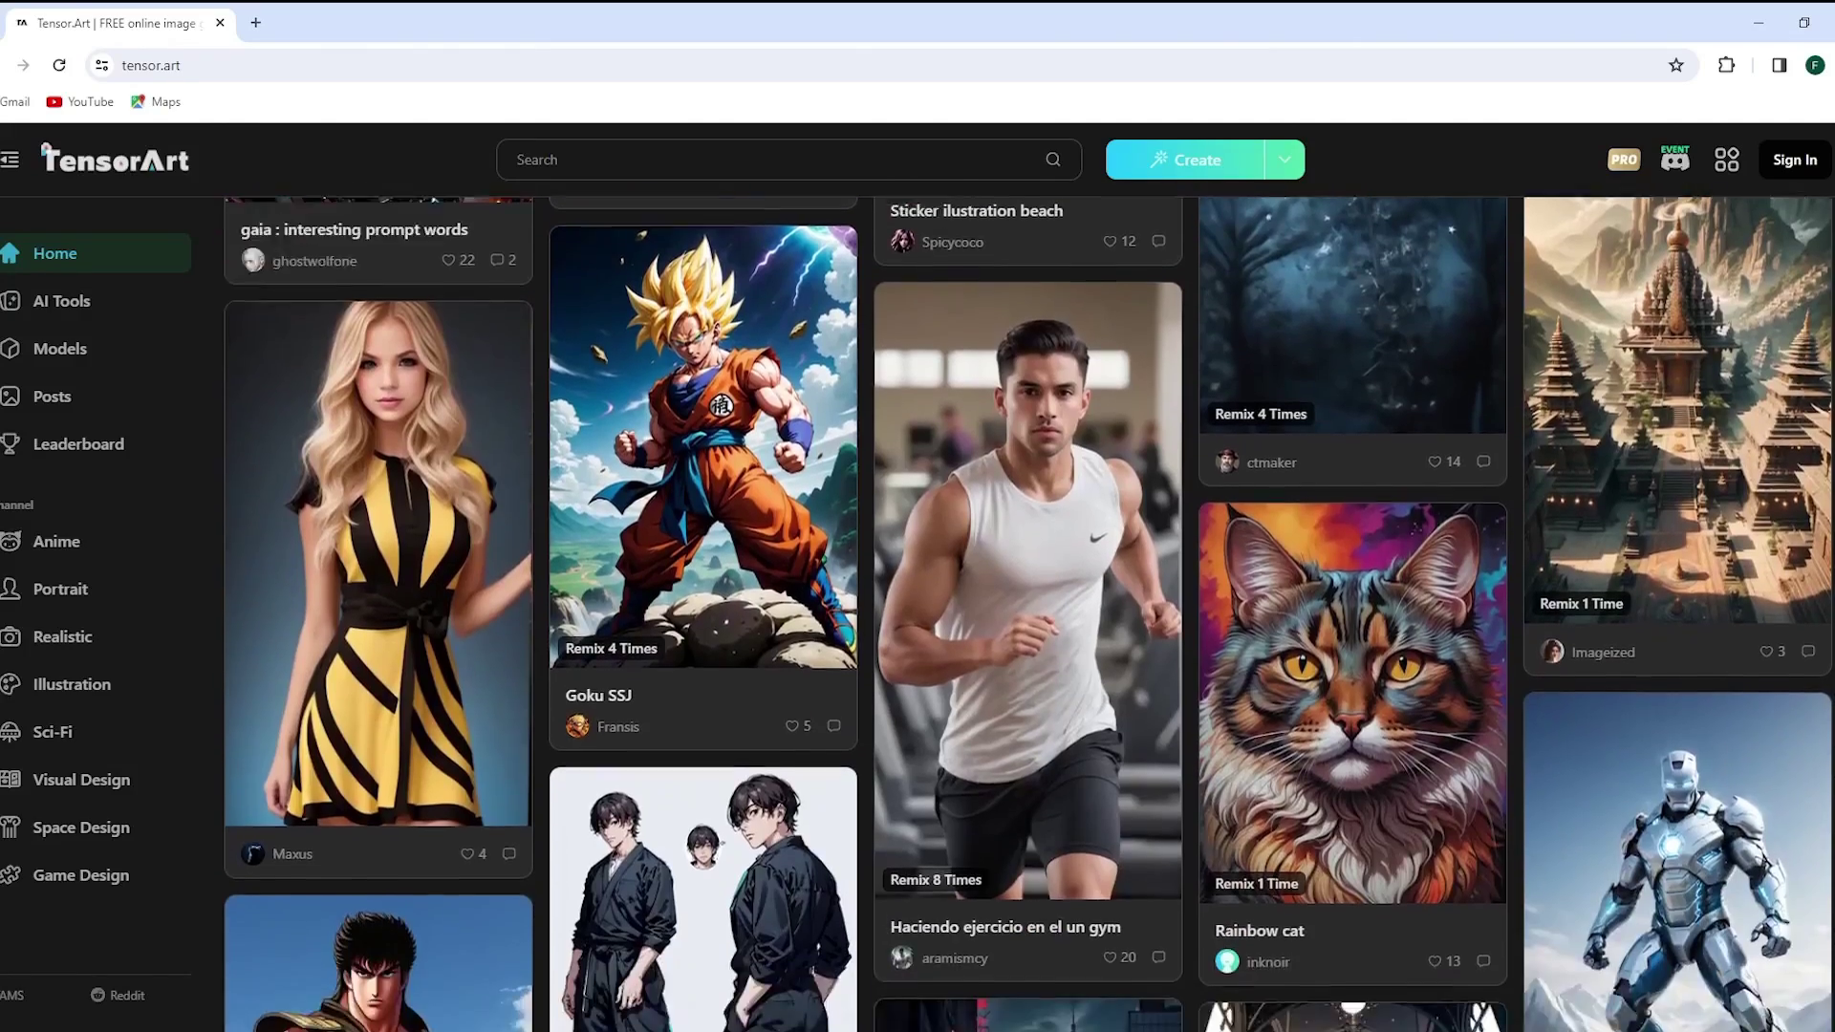
Open Tensor.Art's AI Tools page and scroll through templates like Swapface and DeepFake Photo Maker.
{"action": "left_click", "coordinate": [183, 247]}
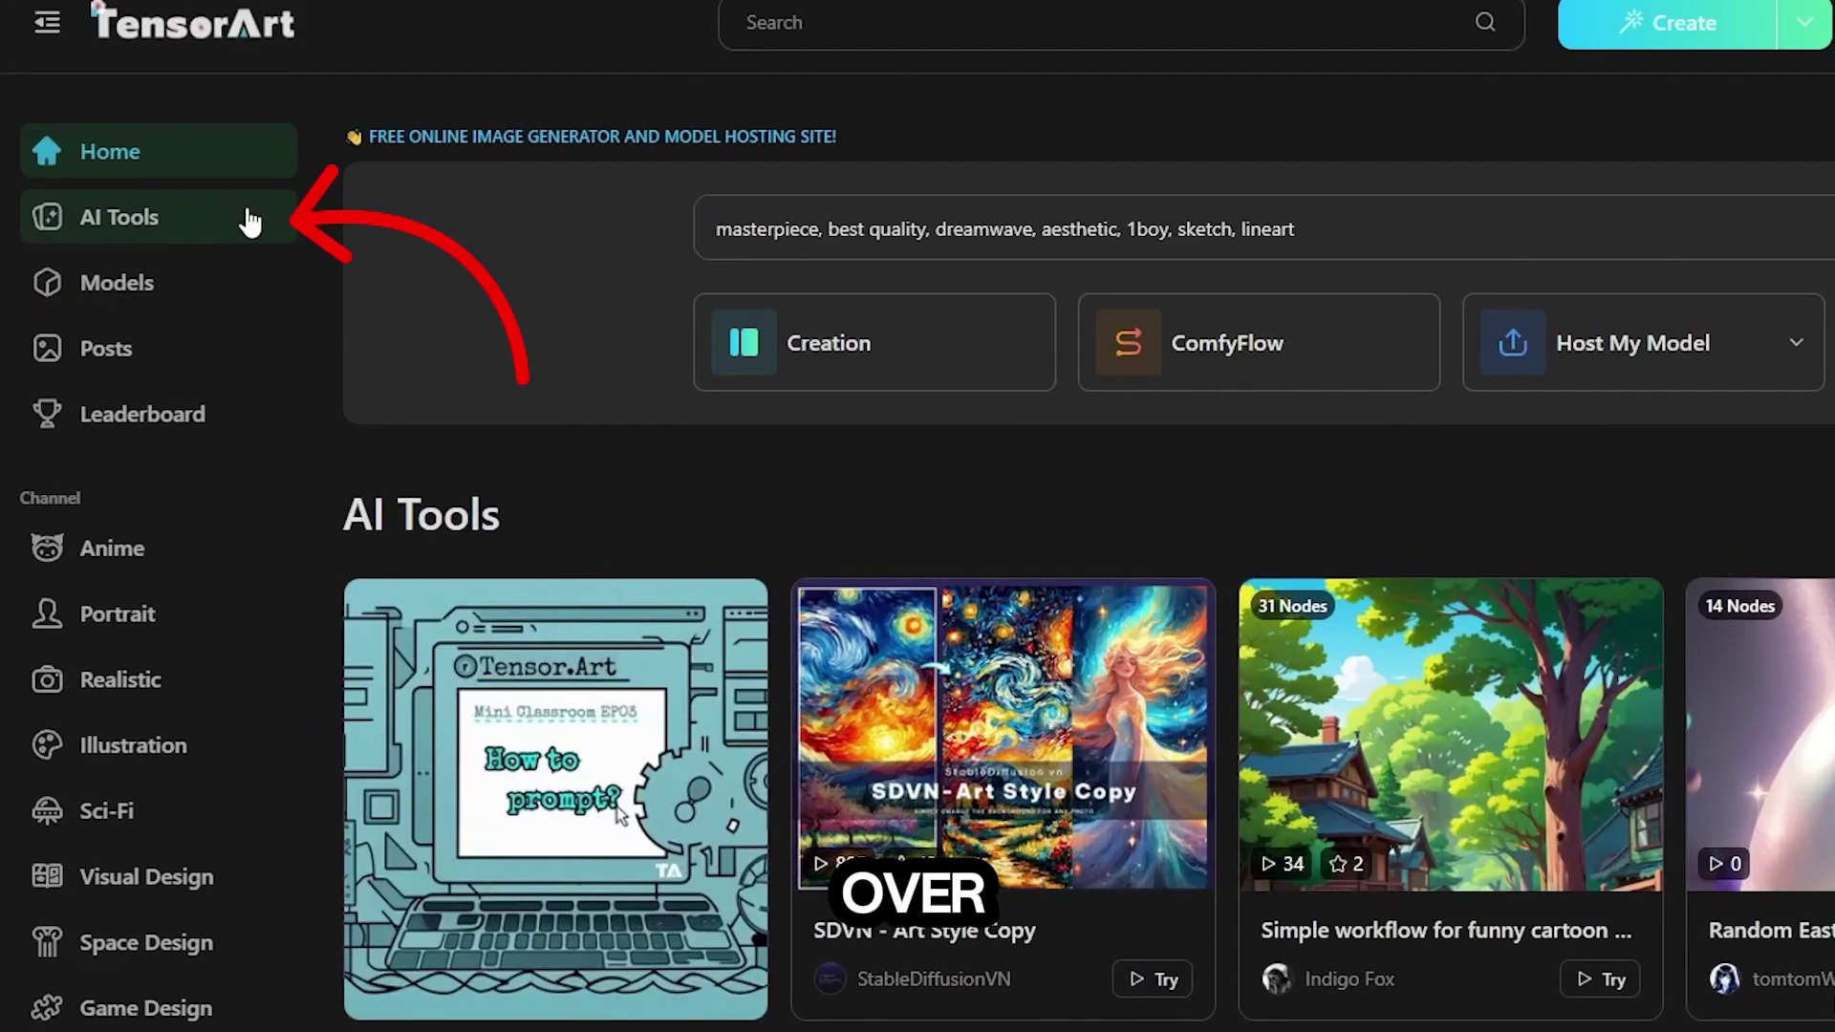
{"action": "left_click", "coordinate": [250, 221]}
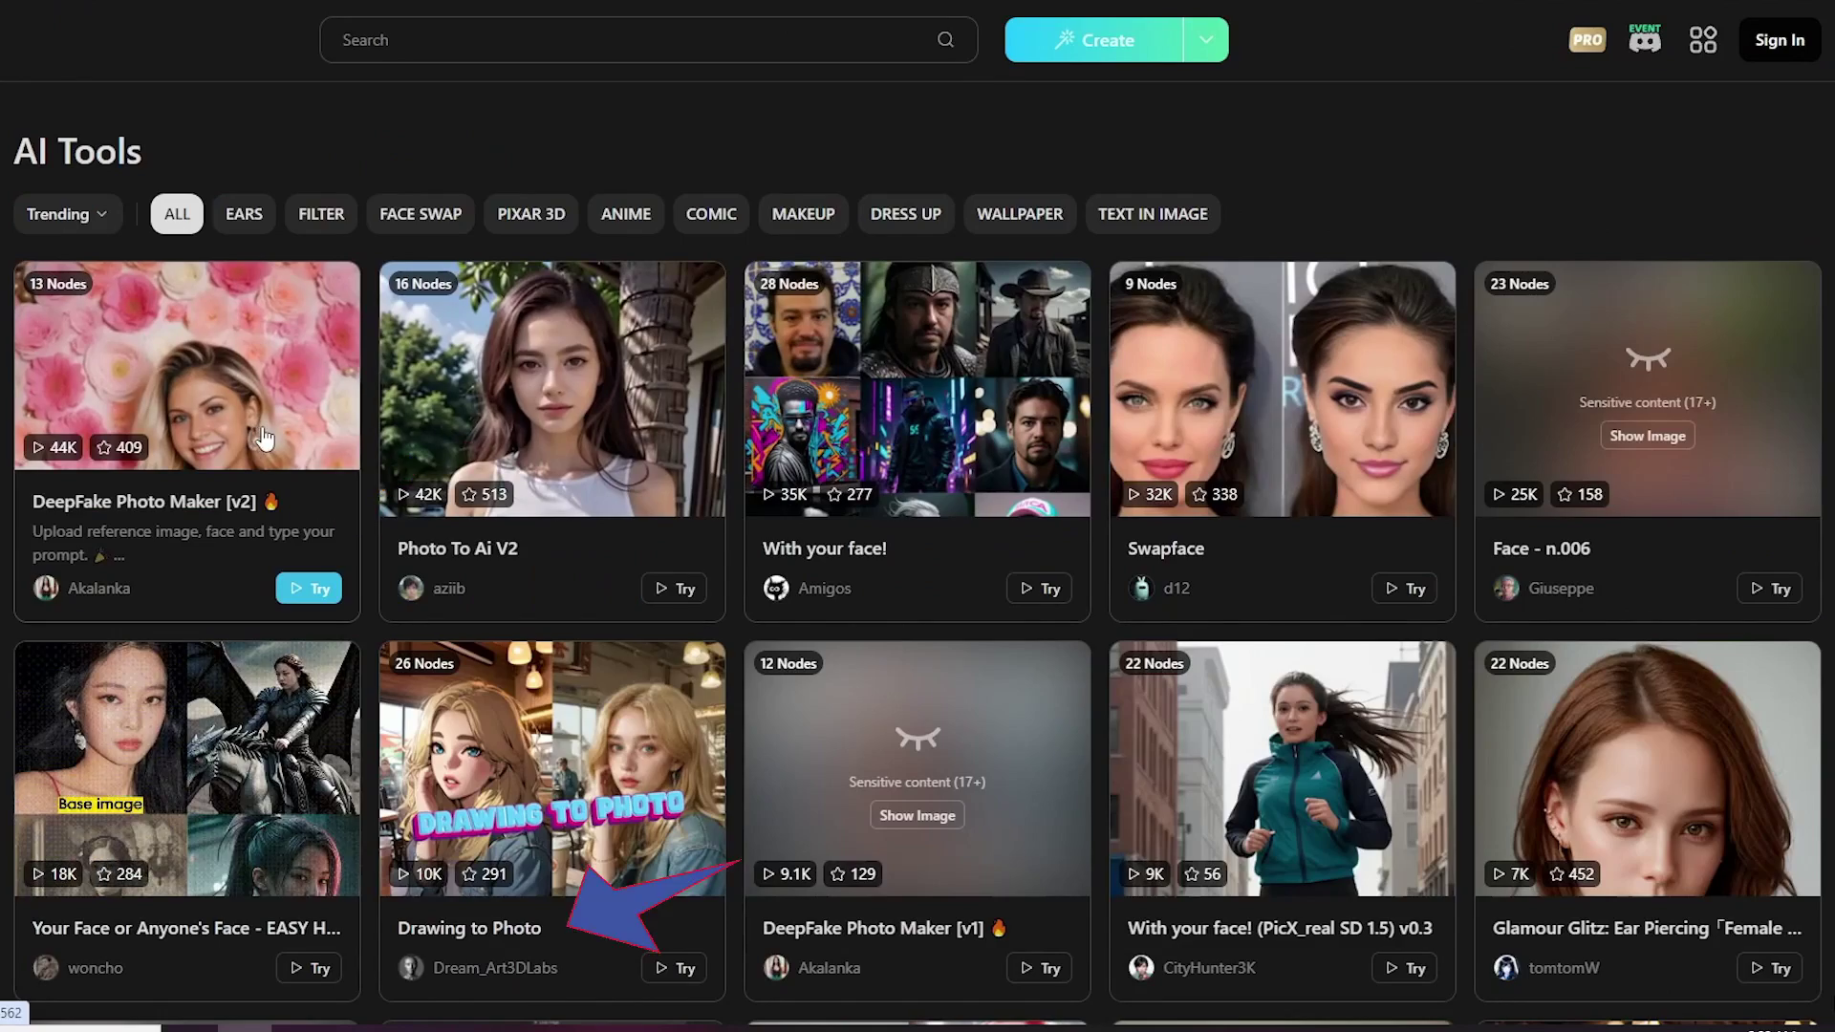
{"action": "scroll", "coordinate": [535, 860], "scroll_direction": "down", "scroll_amount": 4}
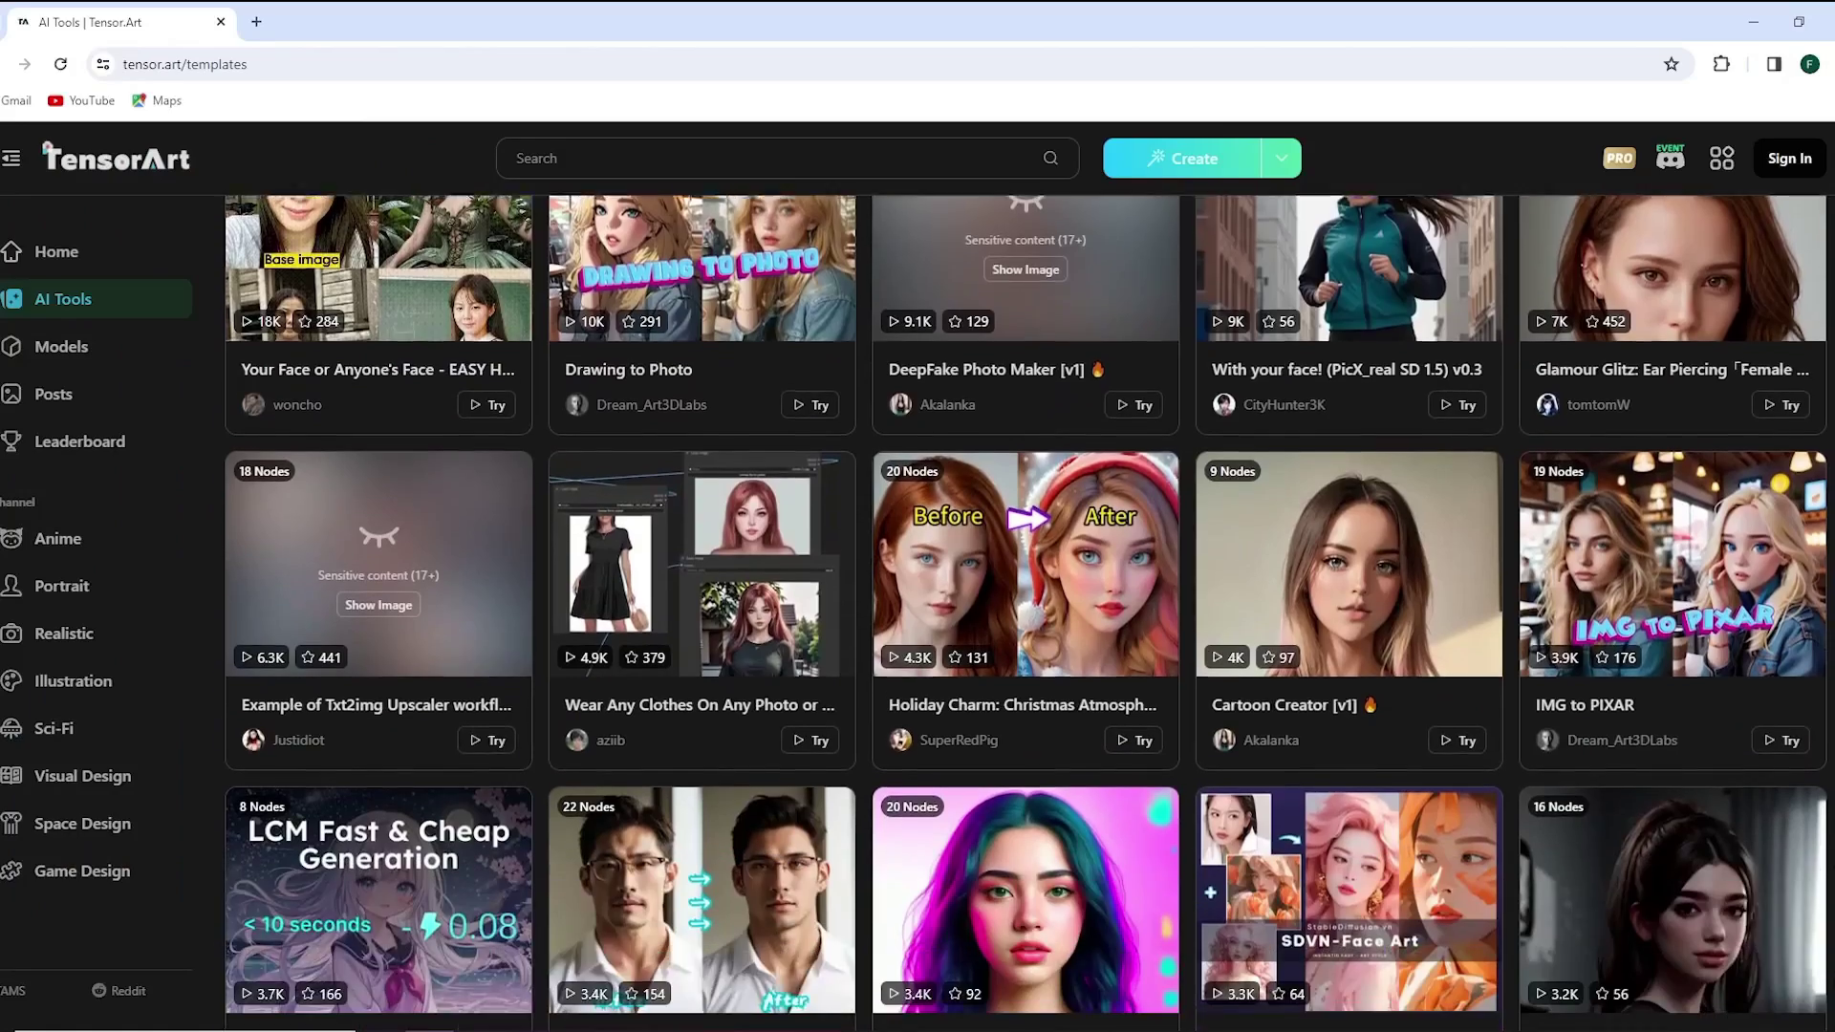
{"action": "scroll", "coordinate": [1027, 611], "scroll_direction": "down", "scroll_amount": 10}
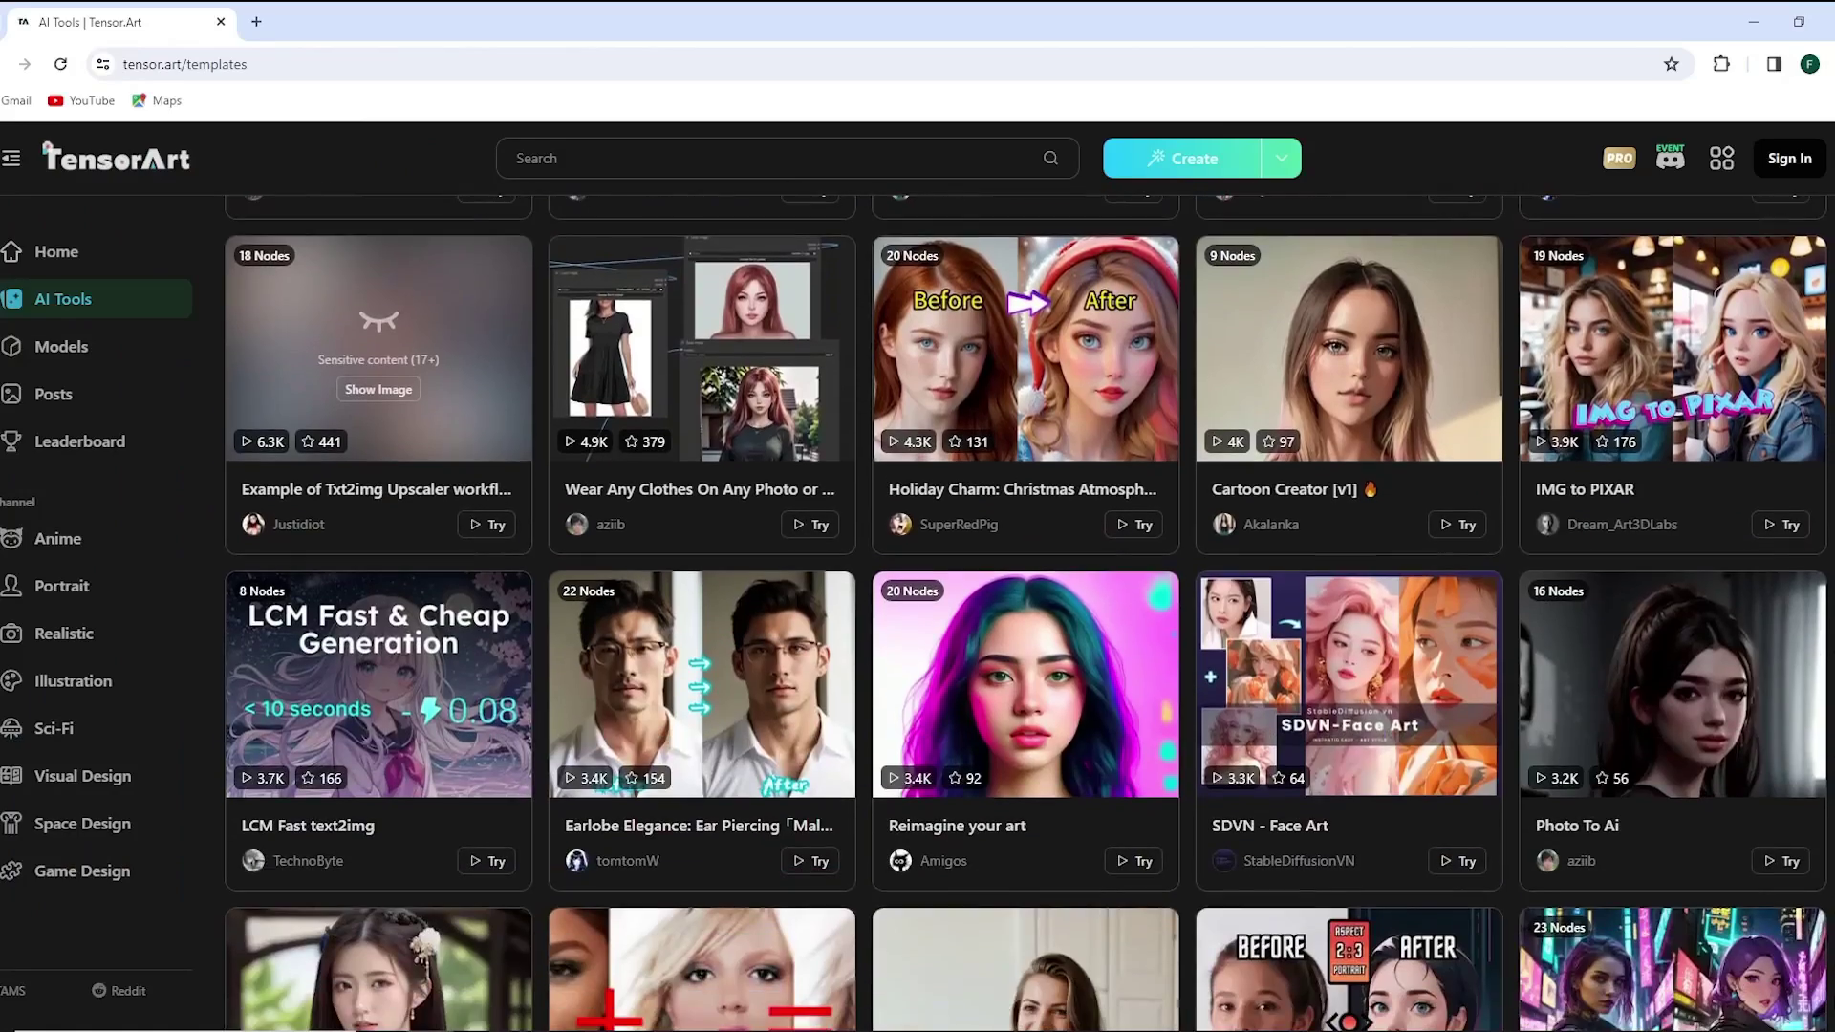
{"action": "scroll", "coordinate": [1027, 611], "scroll_direction": "down", "scroll_amount": 10}
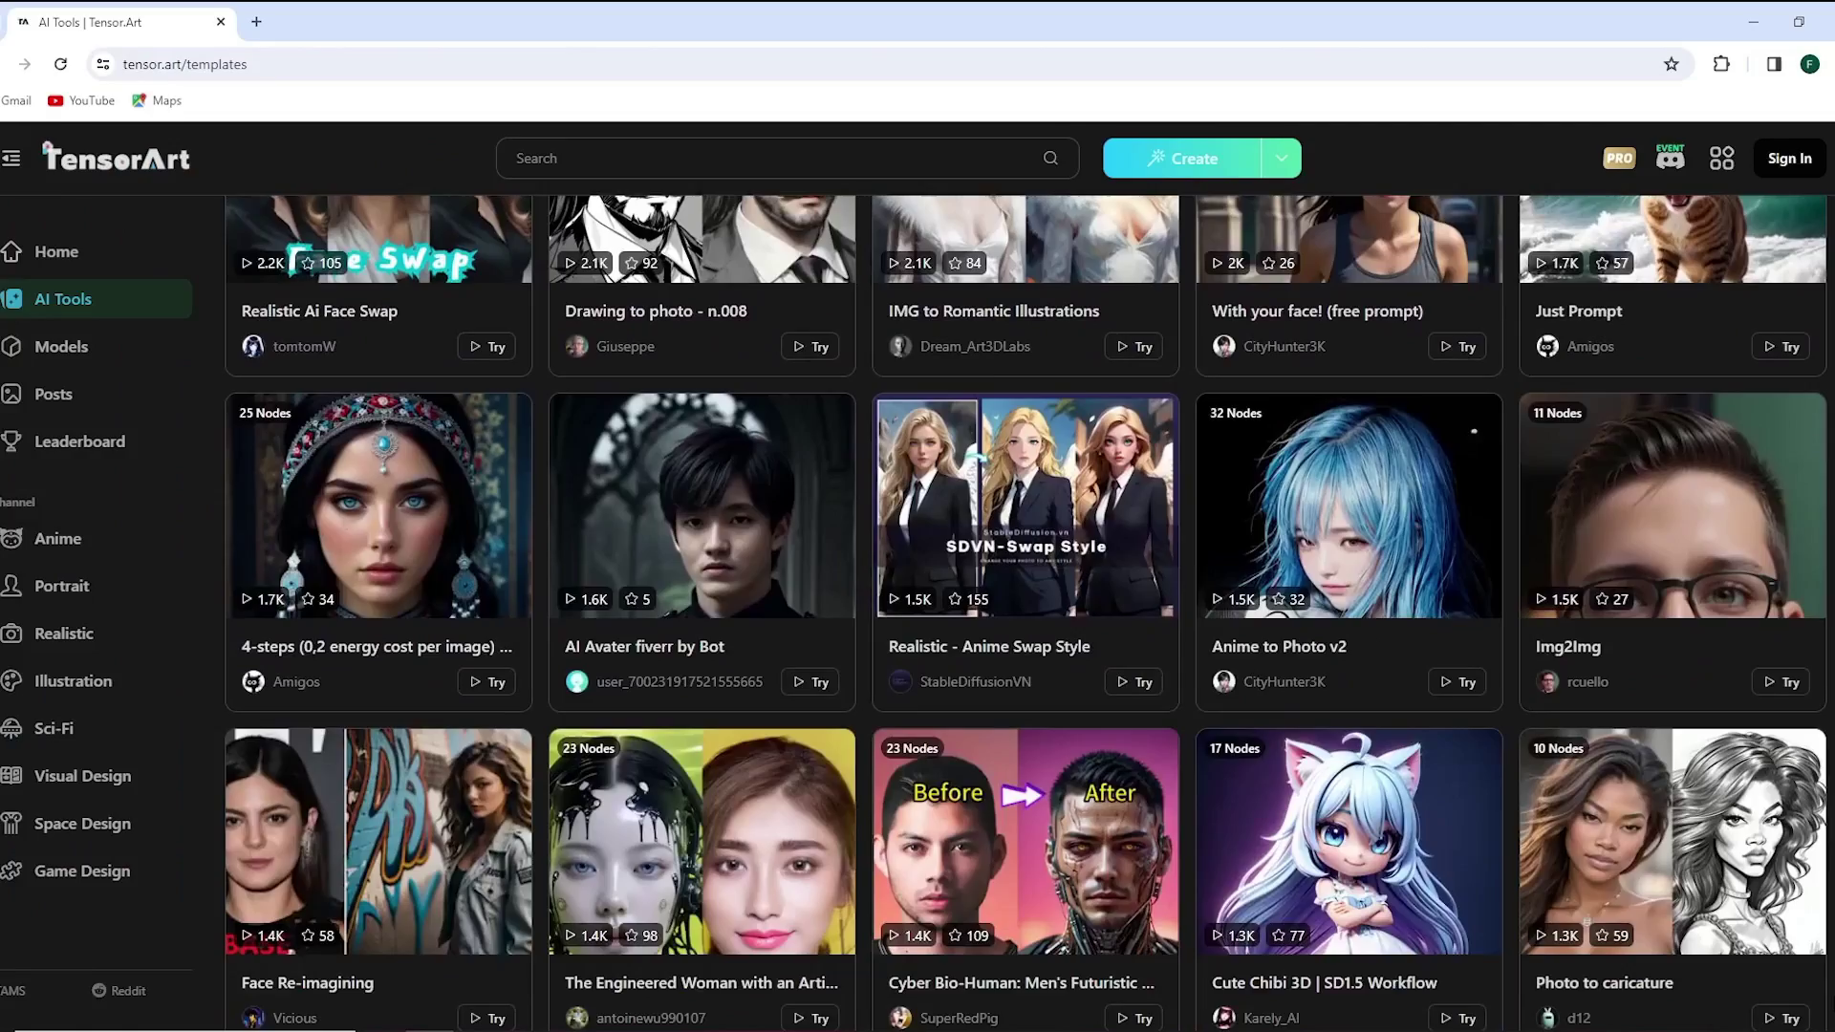
{"action": "scroll", "coordinate": [1027, 612], "scroll_direction": "down", "scroll_amount": 10}
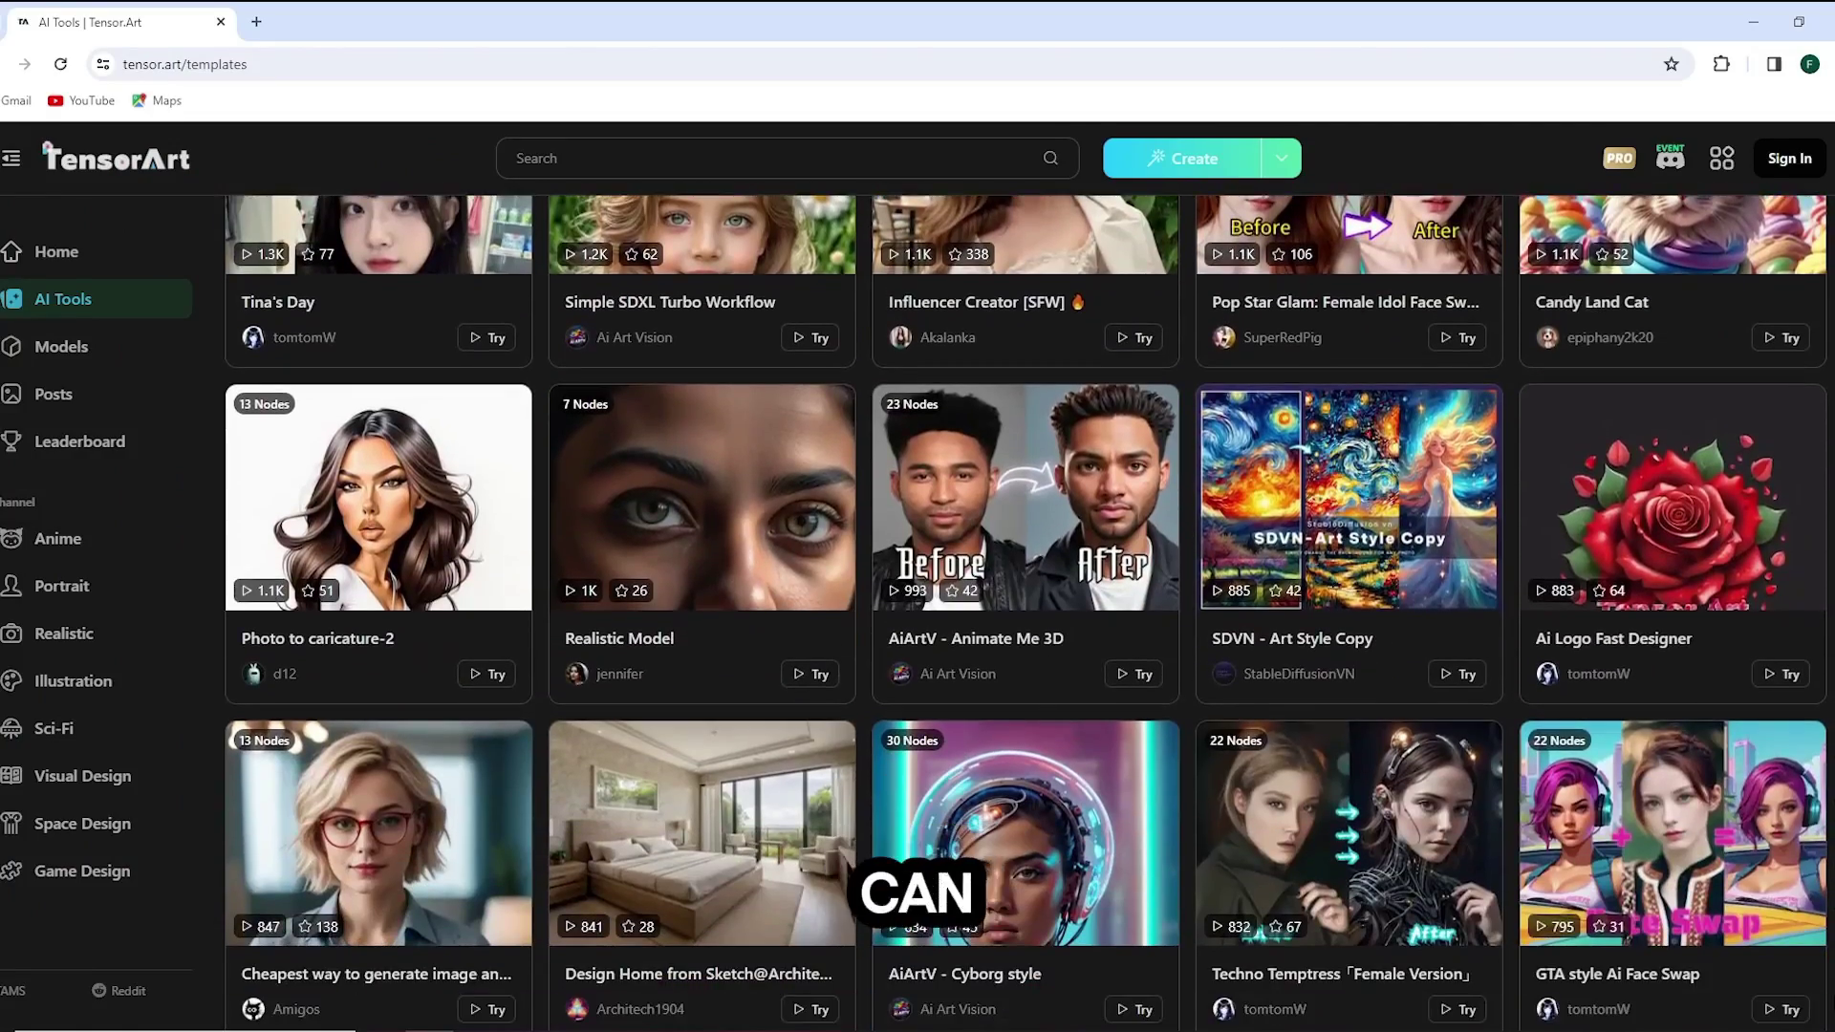
{"action": "scroll", "coordinate": [1027, 612], "scroll_direction": "down", "scroll_amount": 1}
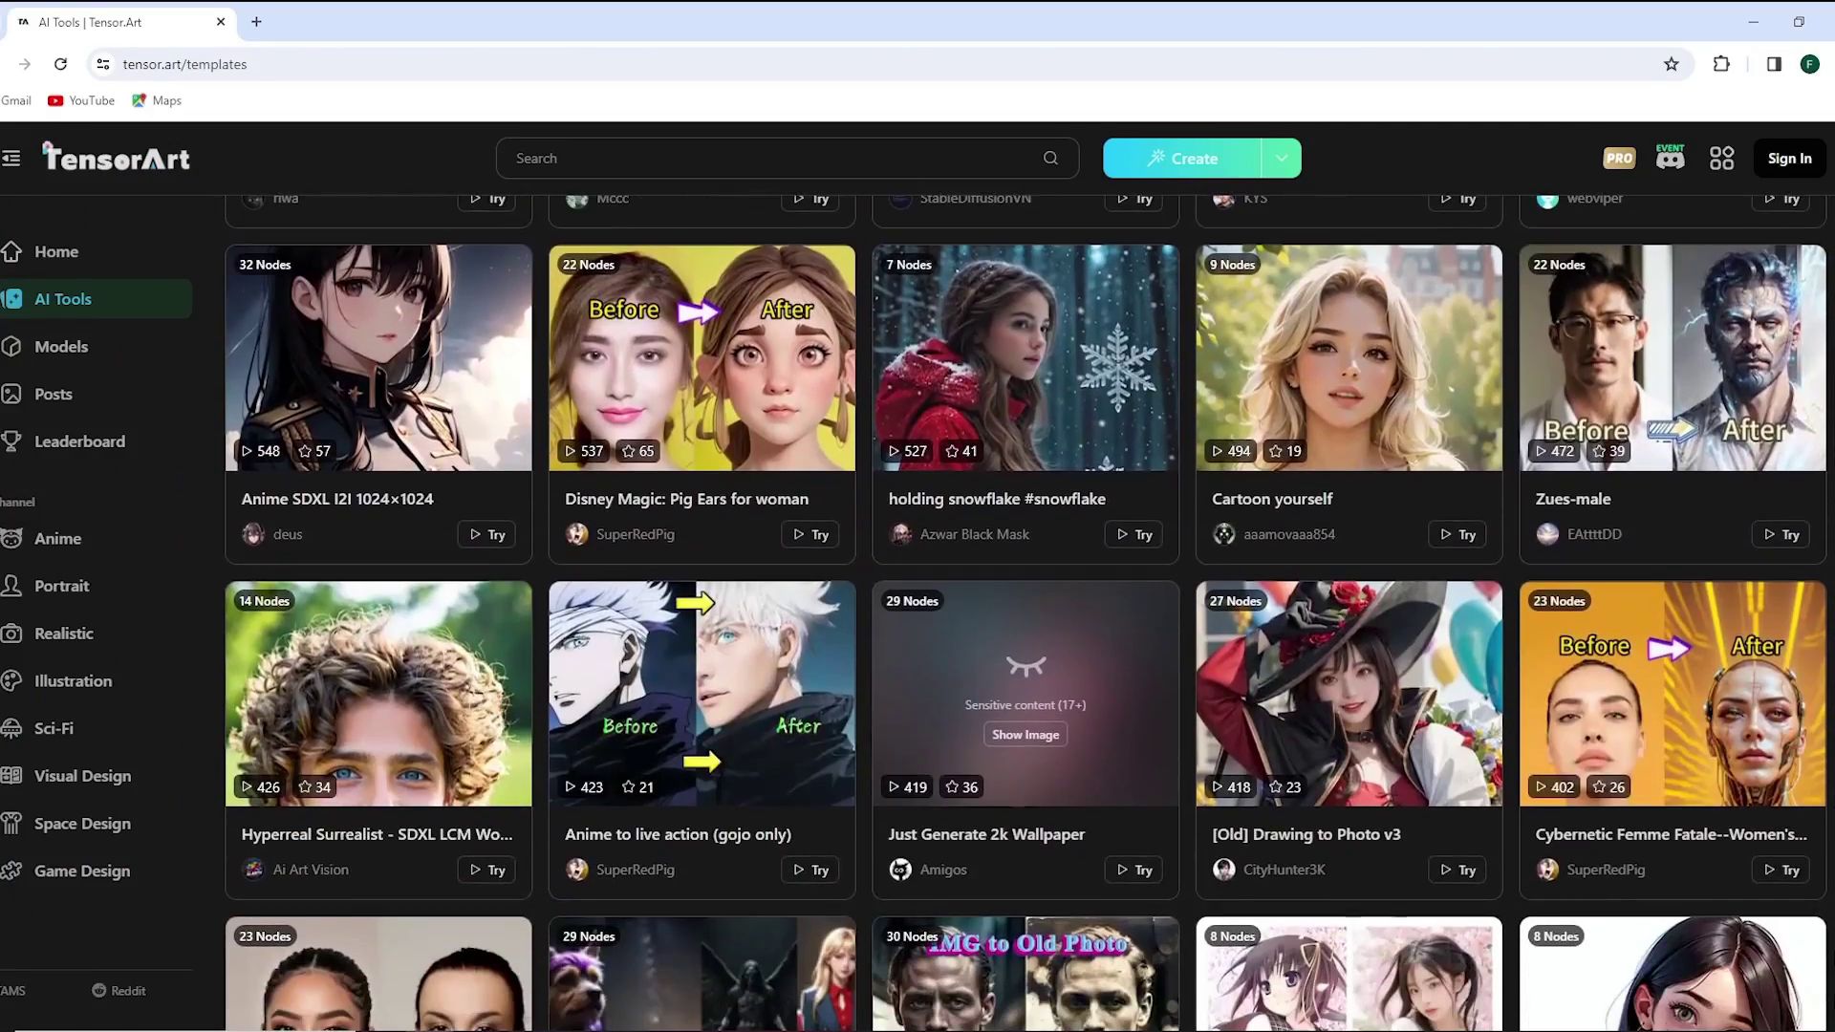
{"action": "scroll", "coordinate": [1026, 612], "scroll_direction": "down", "scroll_amount": 15}
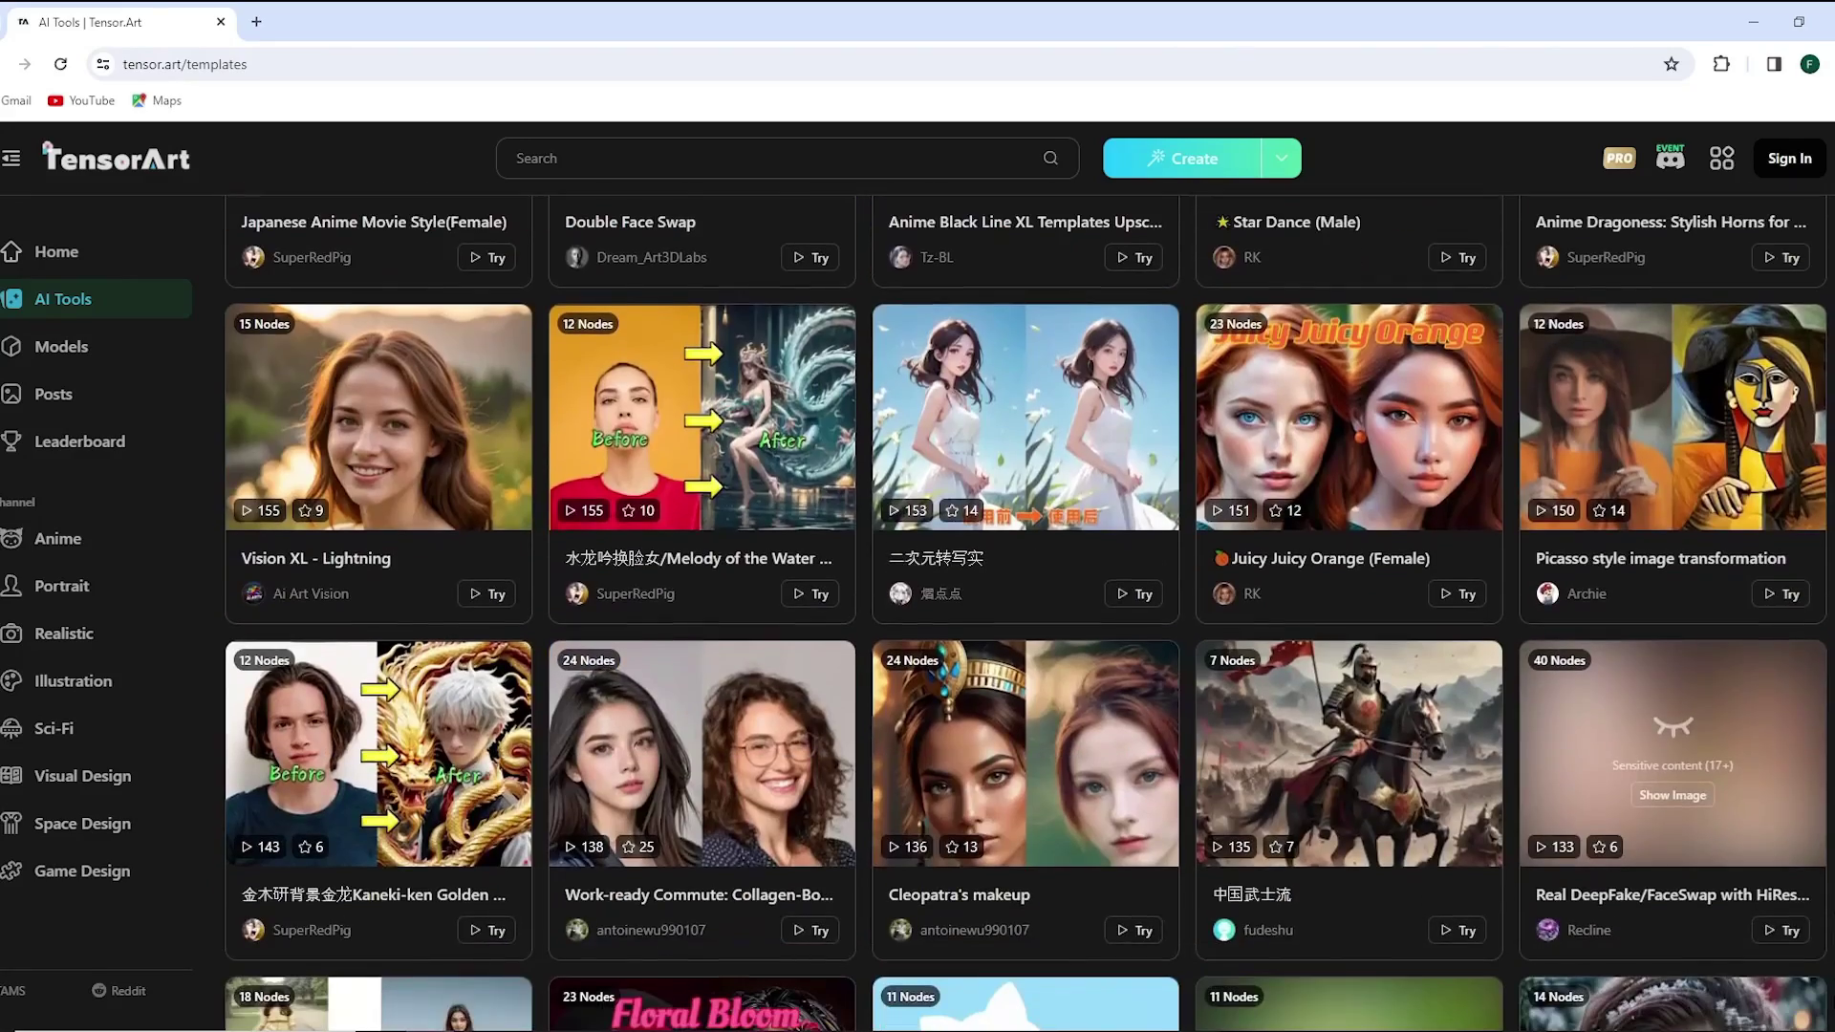
{"action": "scroll", "coordinate": [1026, 612], "scroll_direction": "up", "scroll_amount": 20}
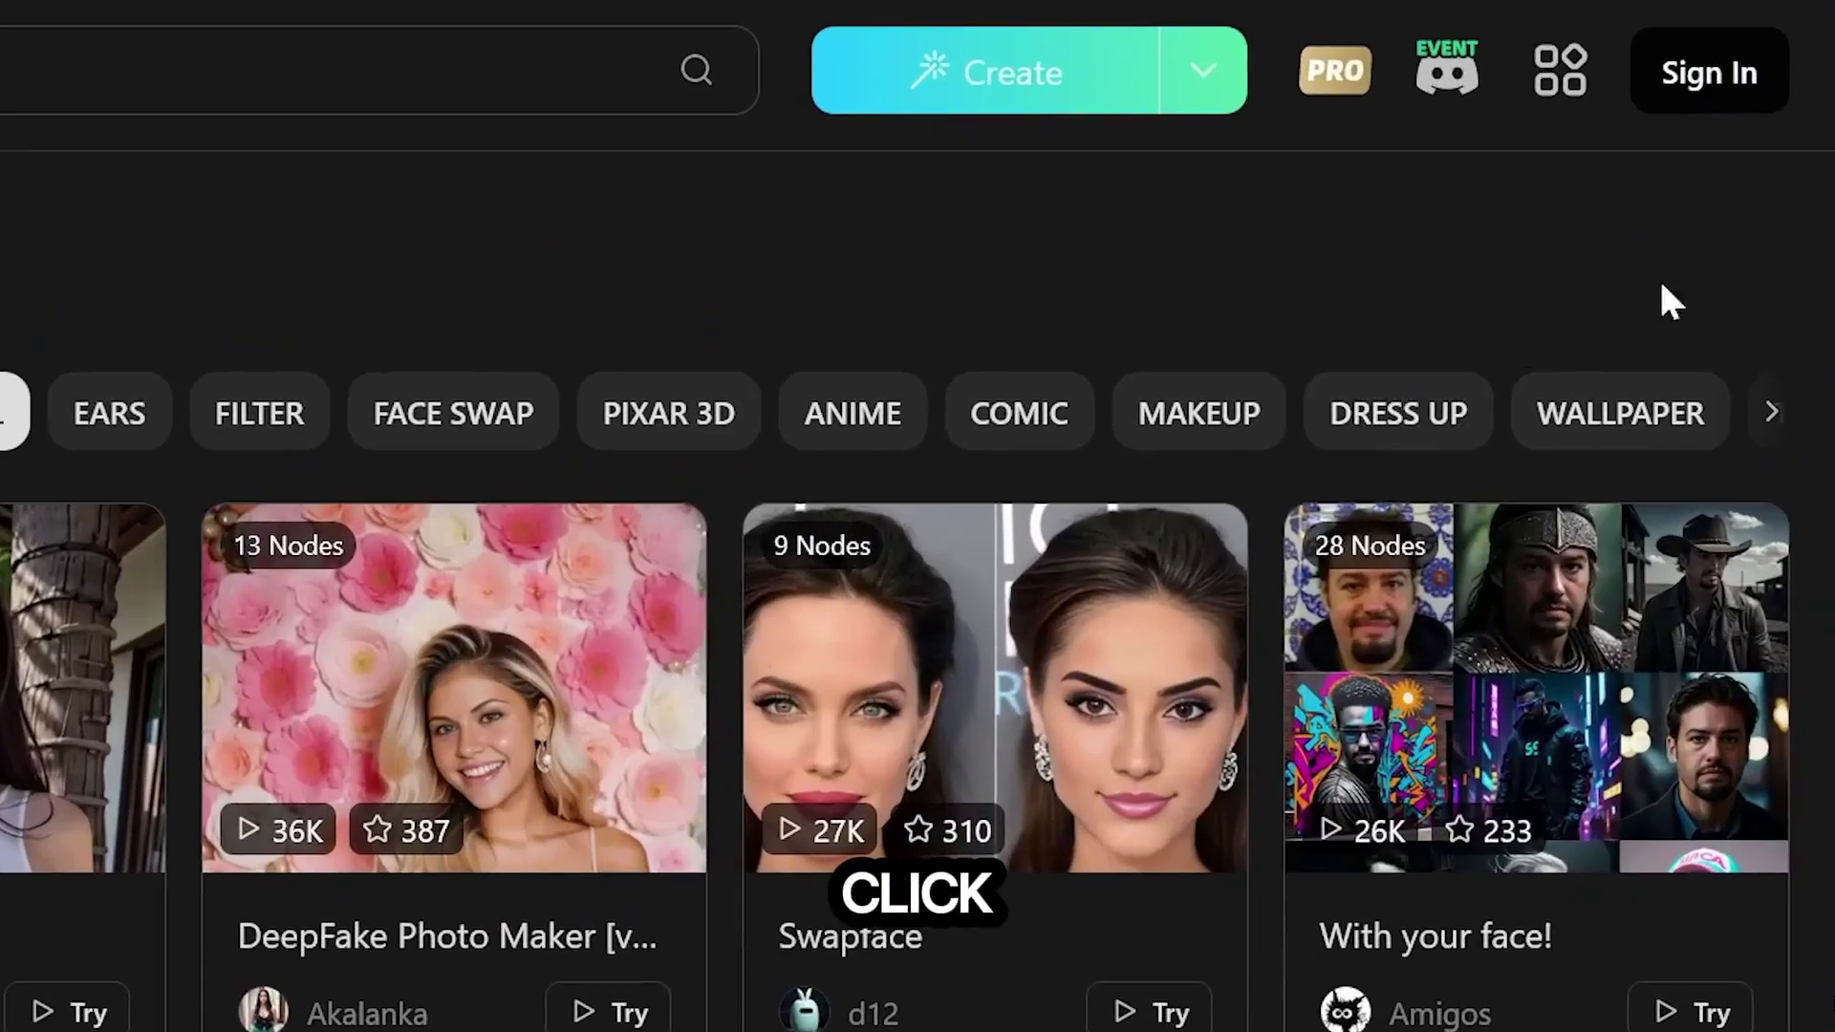
Sign in to Tensor.Art with a Google account.
{"action": "left_click", "coordinate": [1707, 81]}
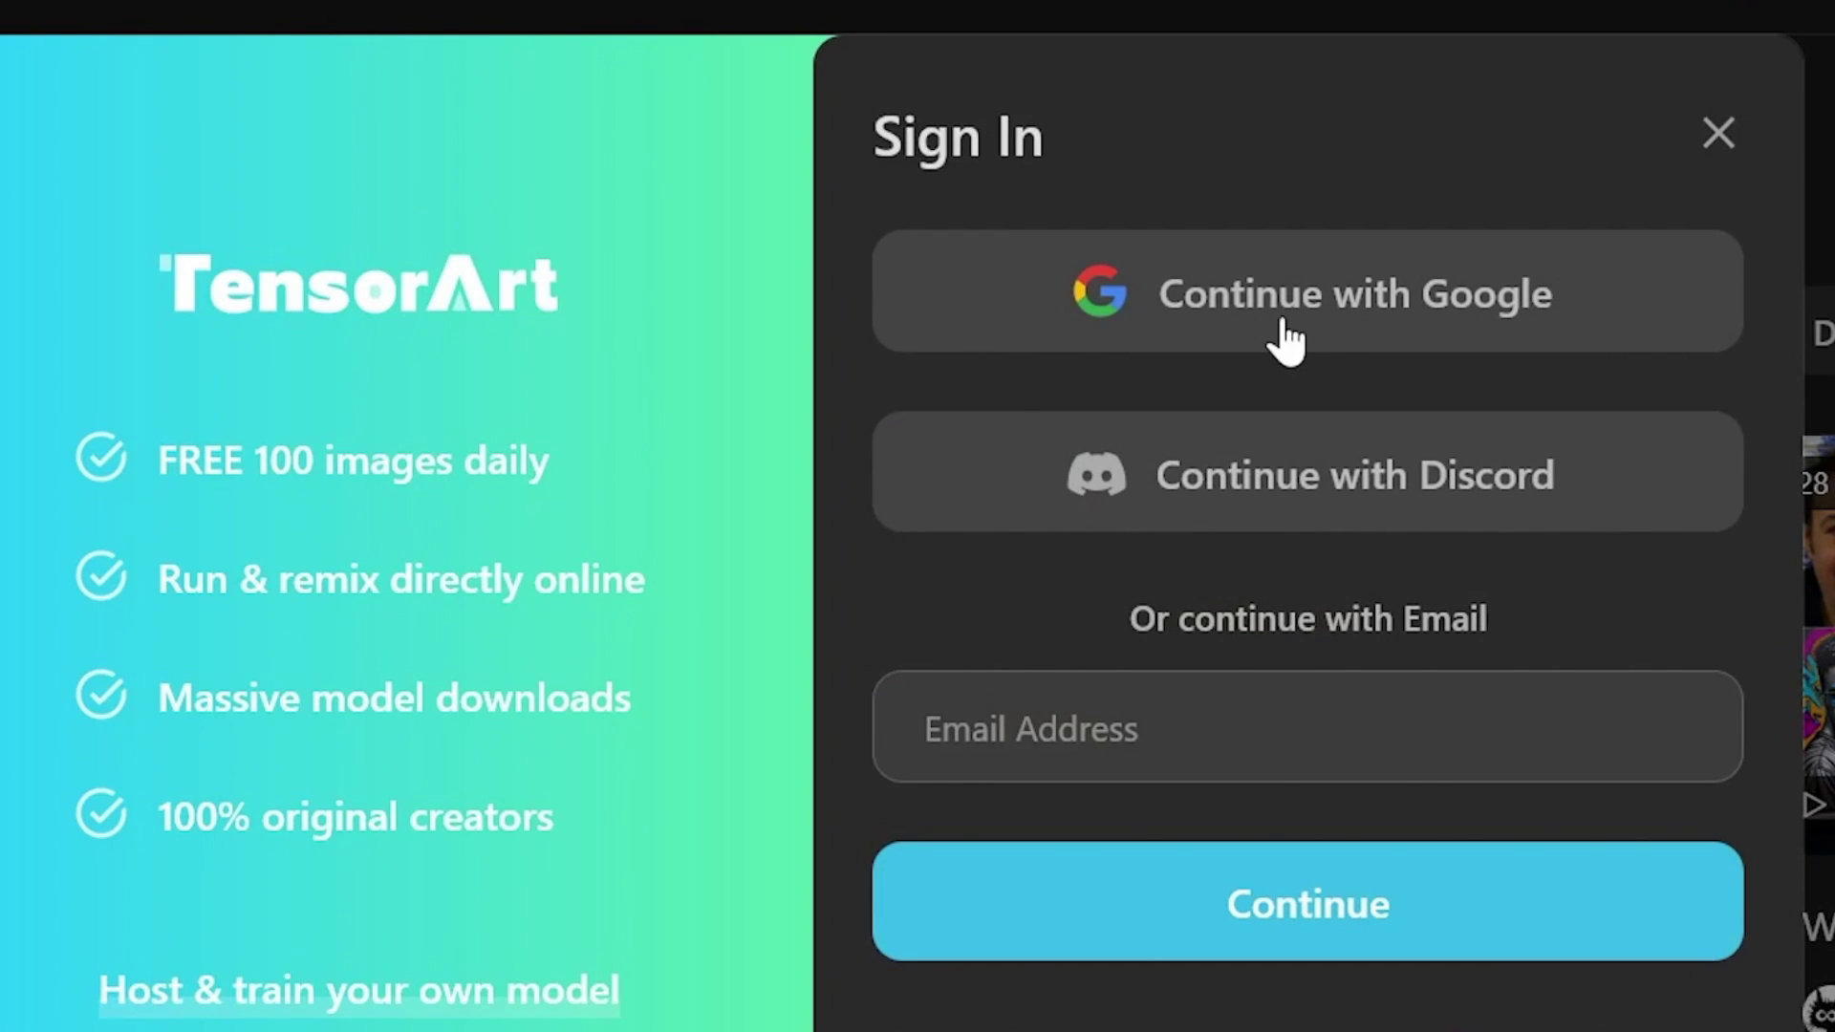
{"action": "left_click", "coordinate": [1285, 342]}
{"action": "left_click", "coordinate": [1319, 860]}
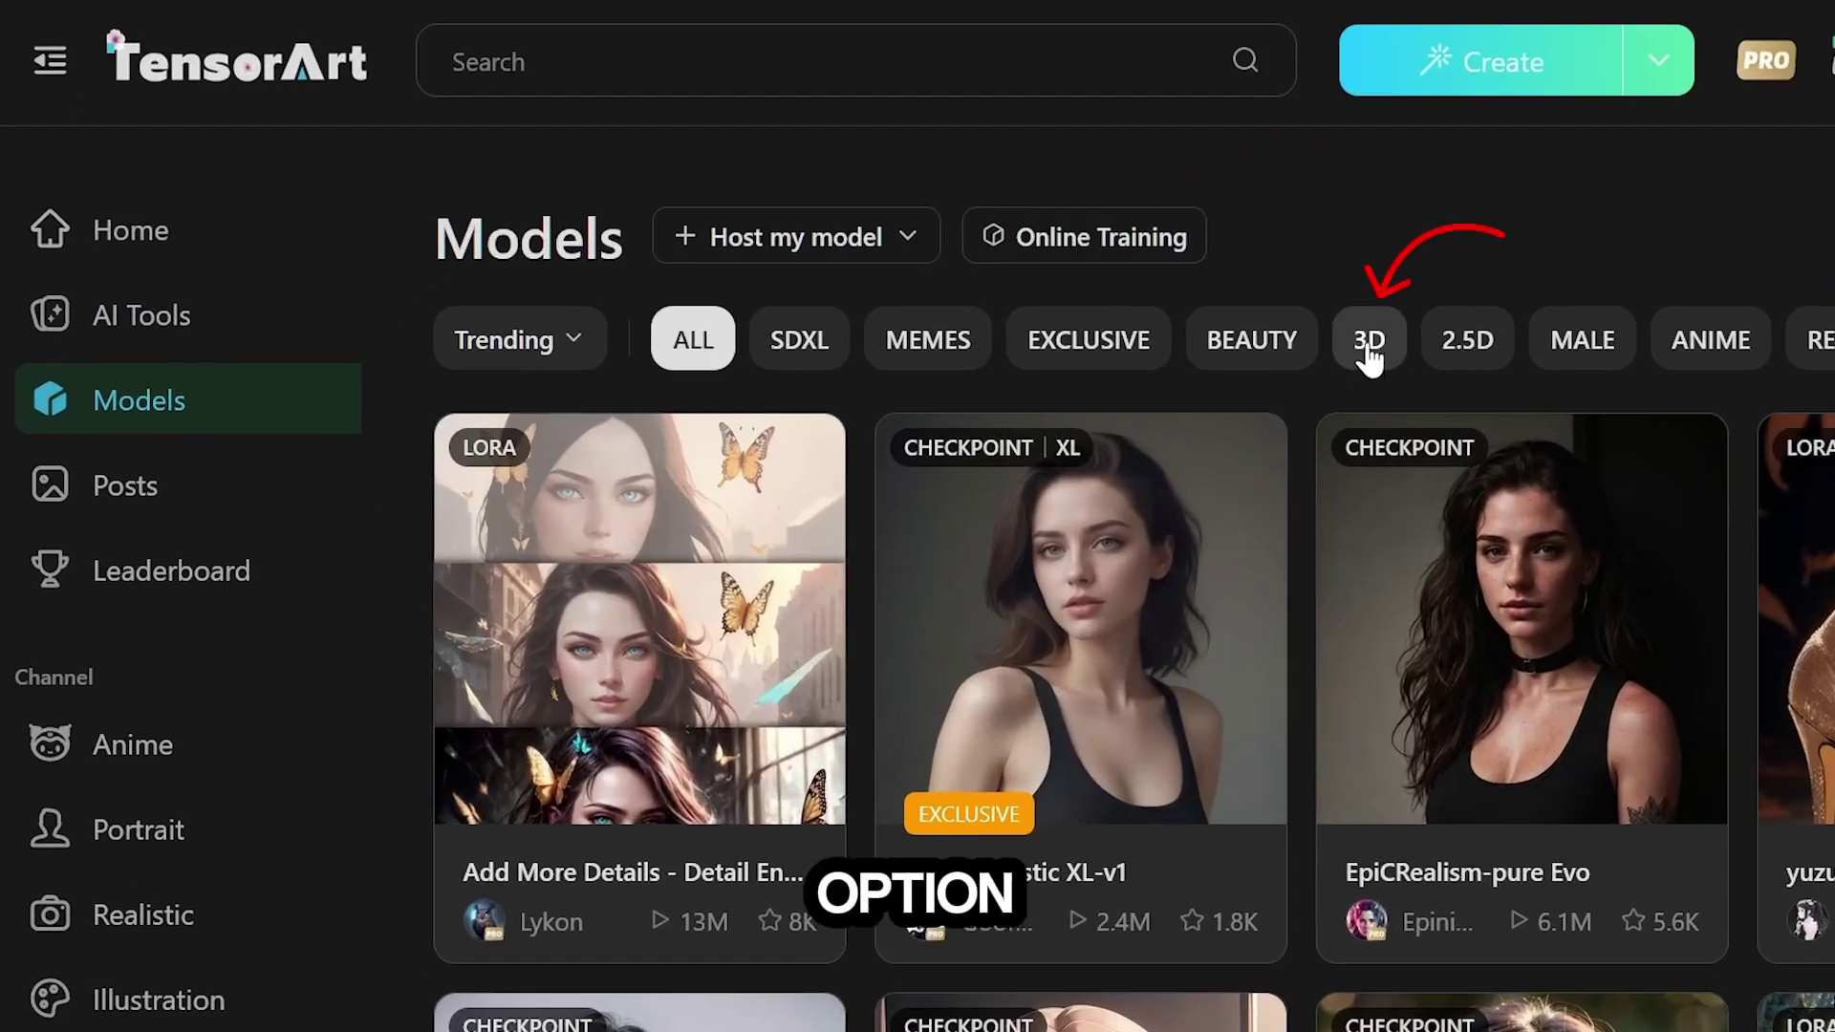
Filter Models to 3D and open the 'NUKE - Disney Pixar Style SDXL' model page.
{"action": "left_click", "coordinate": [1369, 346]}
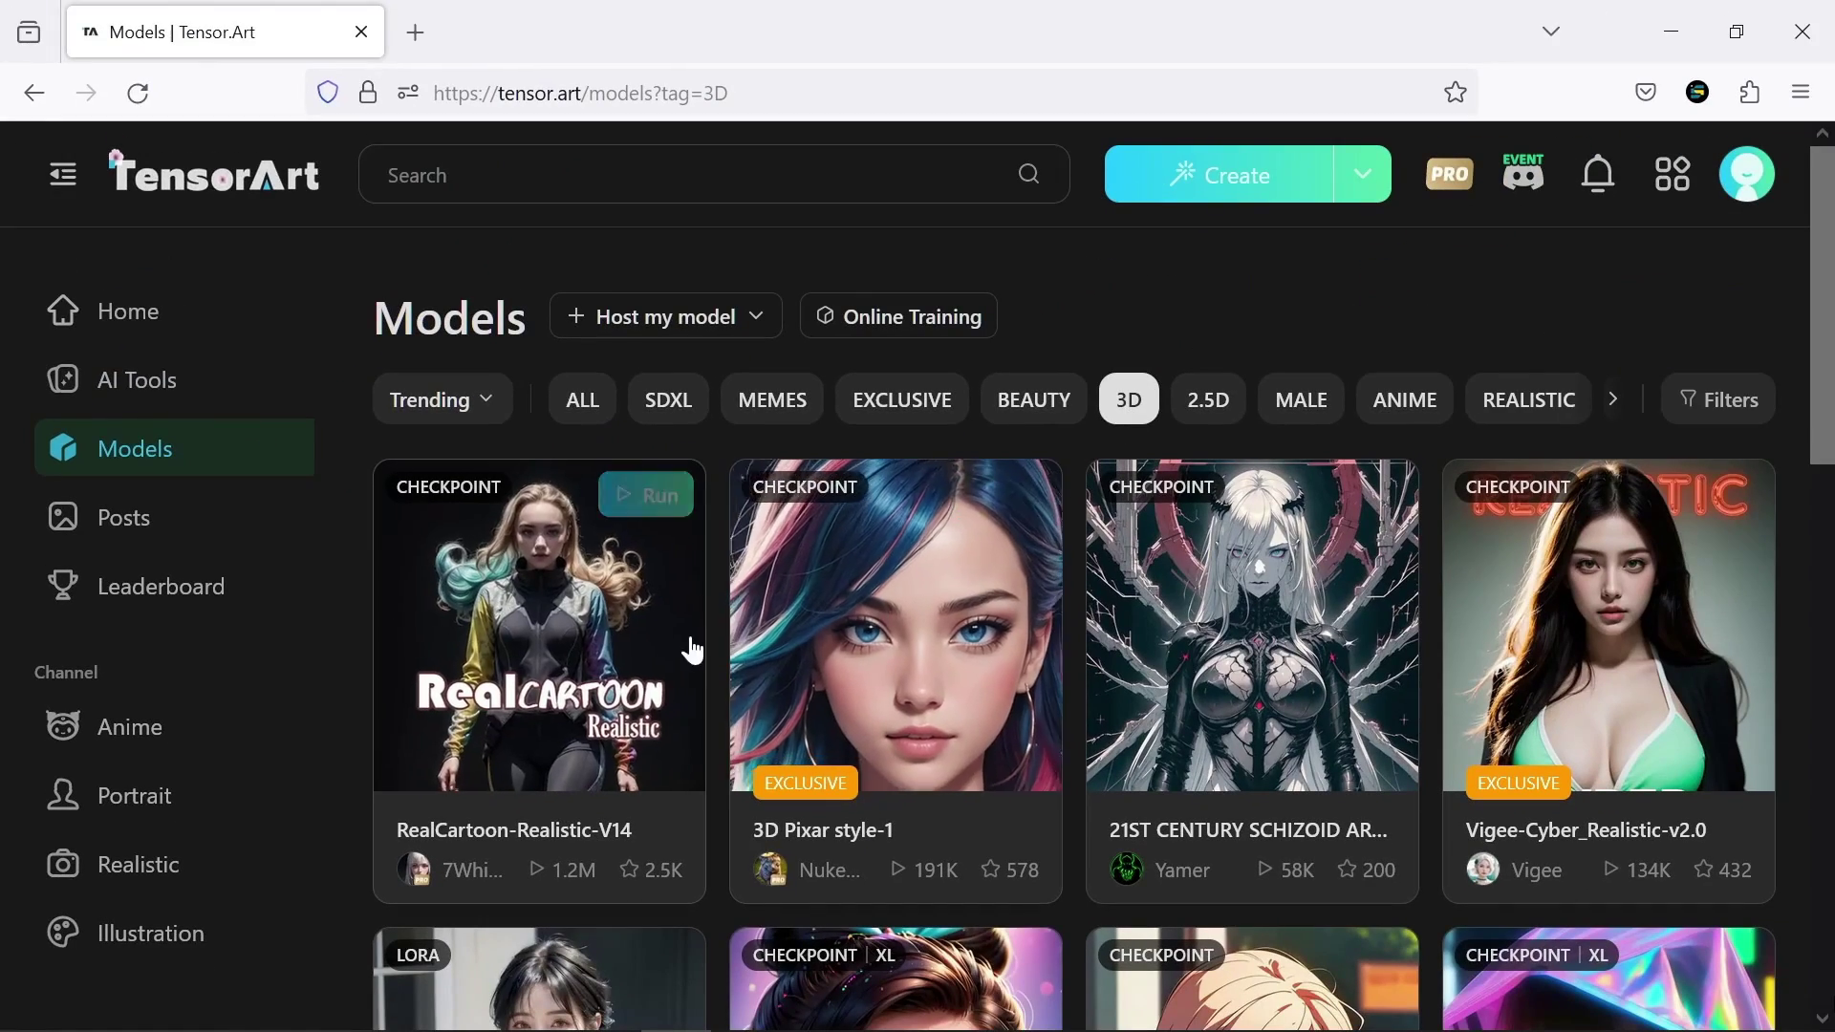
{"action": "scroll", "coordinate": [1659, 631], "scroll_direction": "down", "scroll_amount": 3}
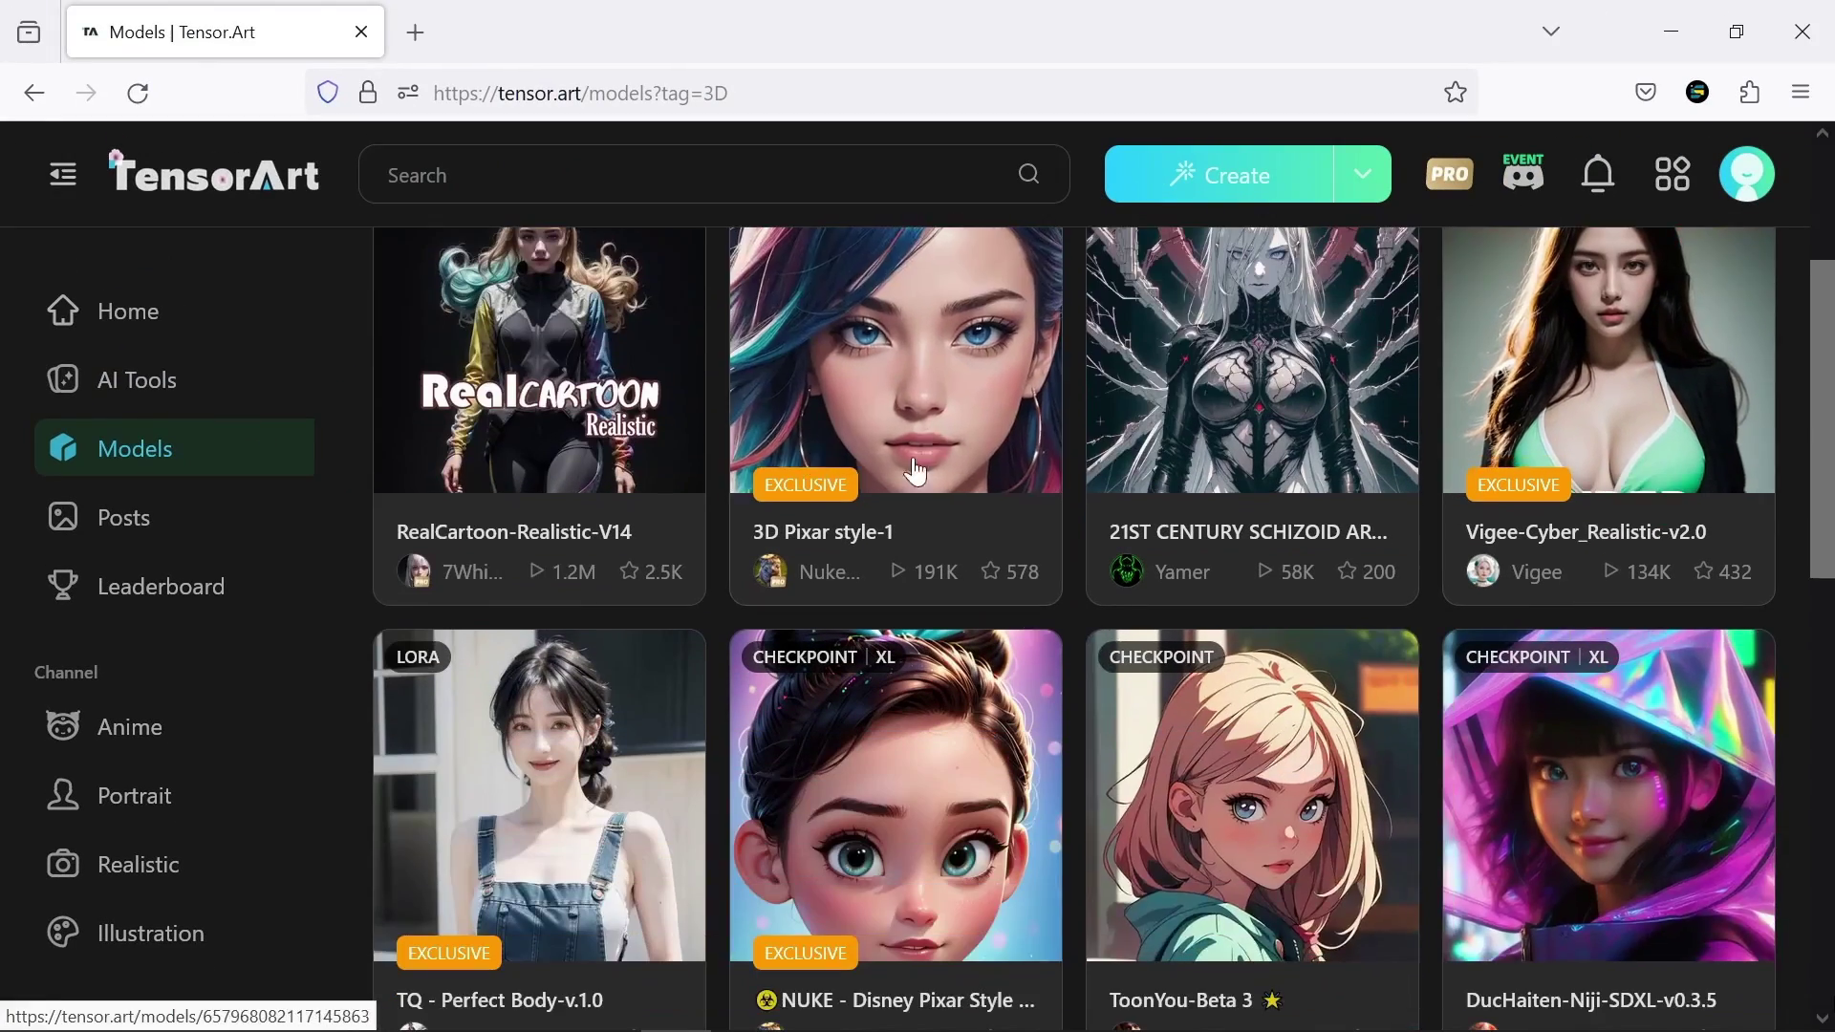
{"action": "scroll", "coordinate": [1257, 728], "scroll_direction": "down", "scroll_amount": 6}
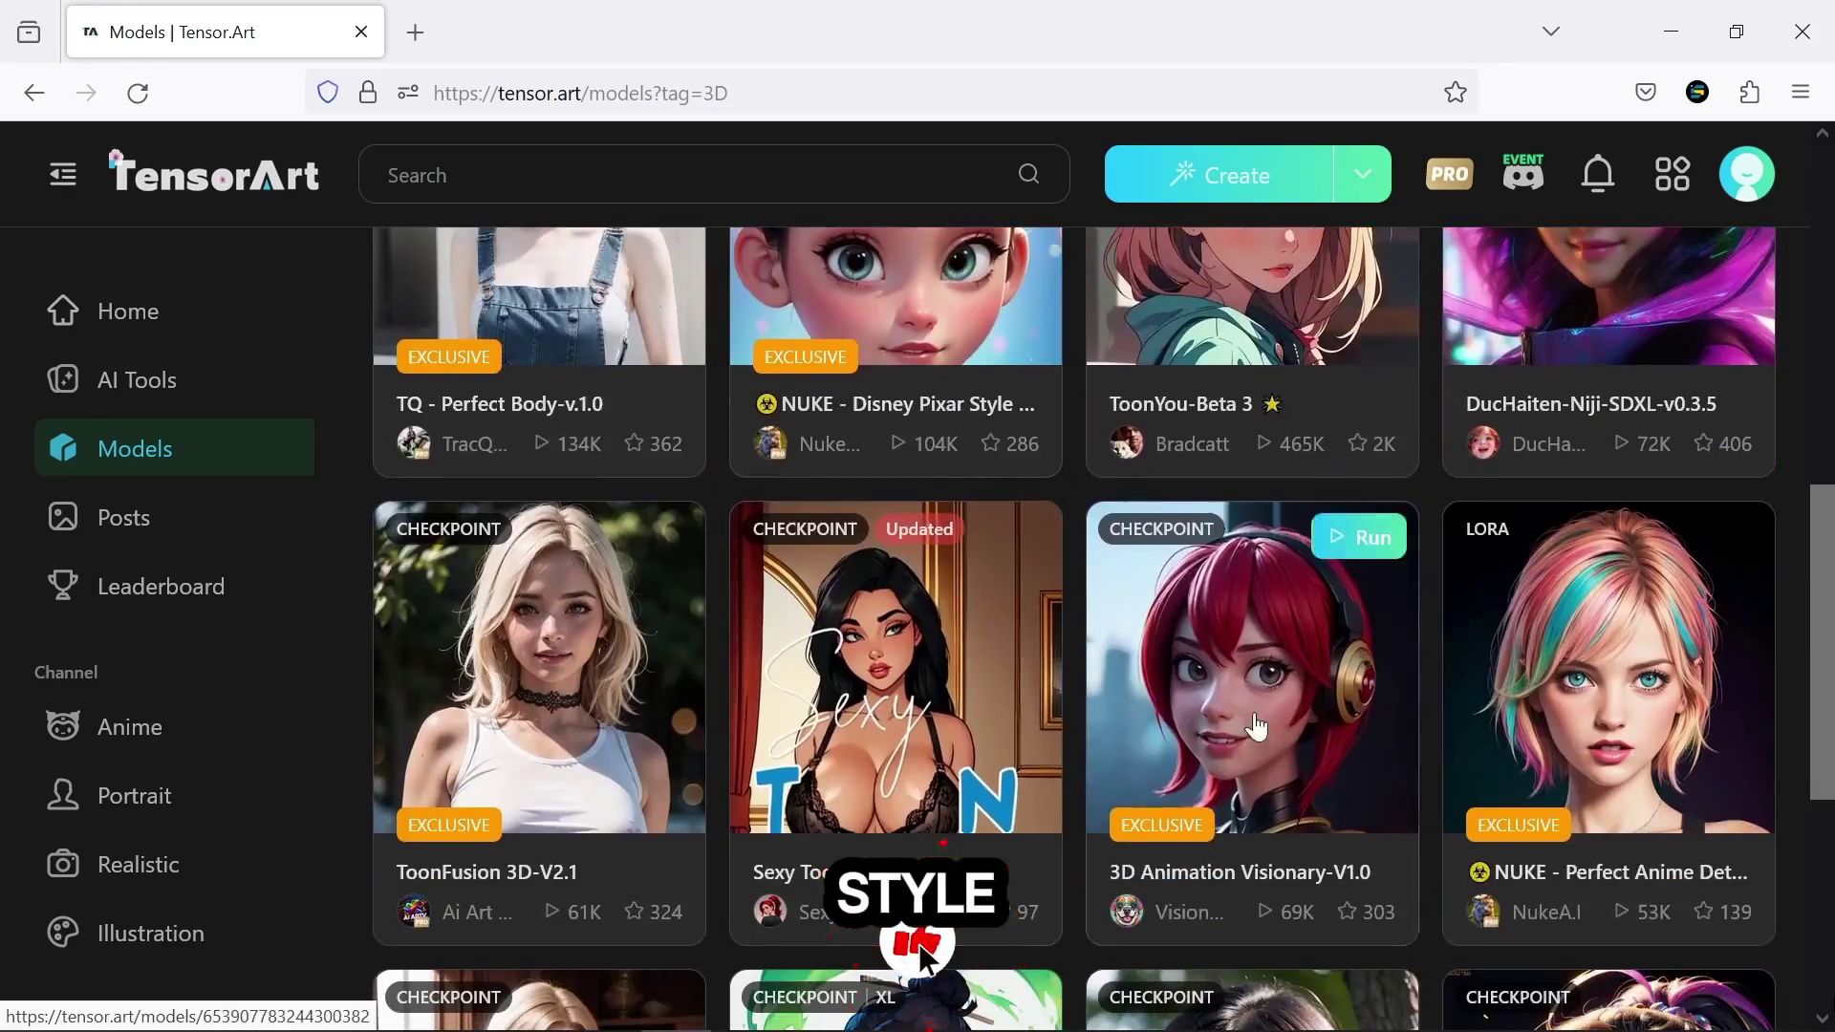
{"action": "scroll", "coordinate": [1257, 729], "scroll_direction": "down", "scroll_amount": 15}
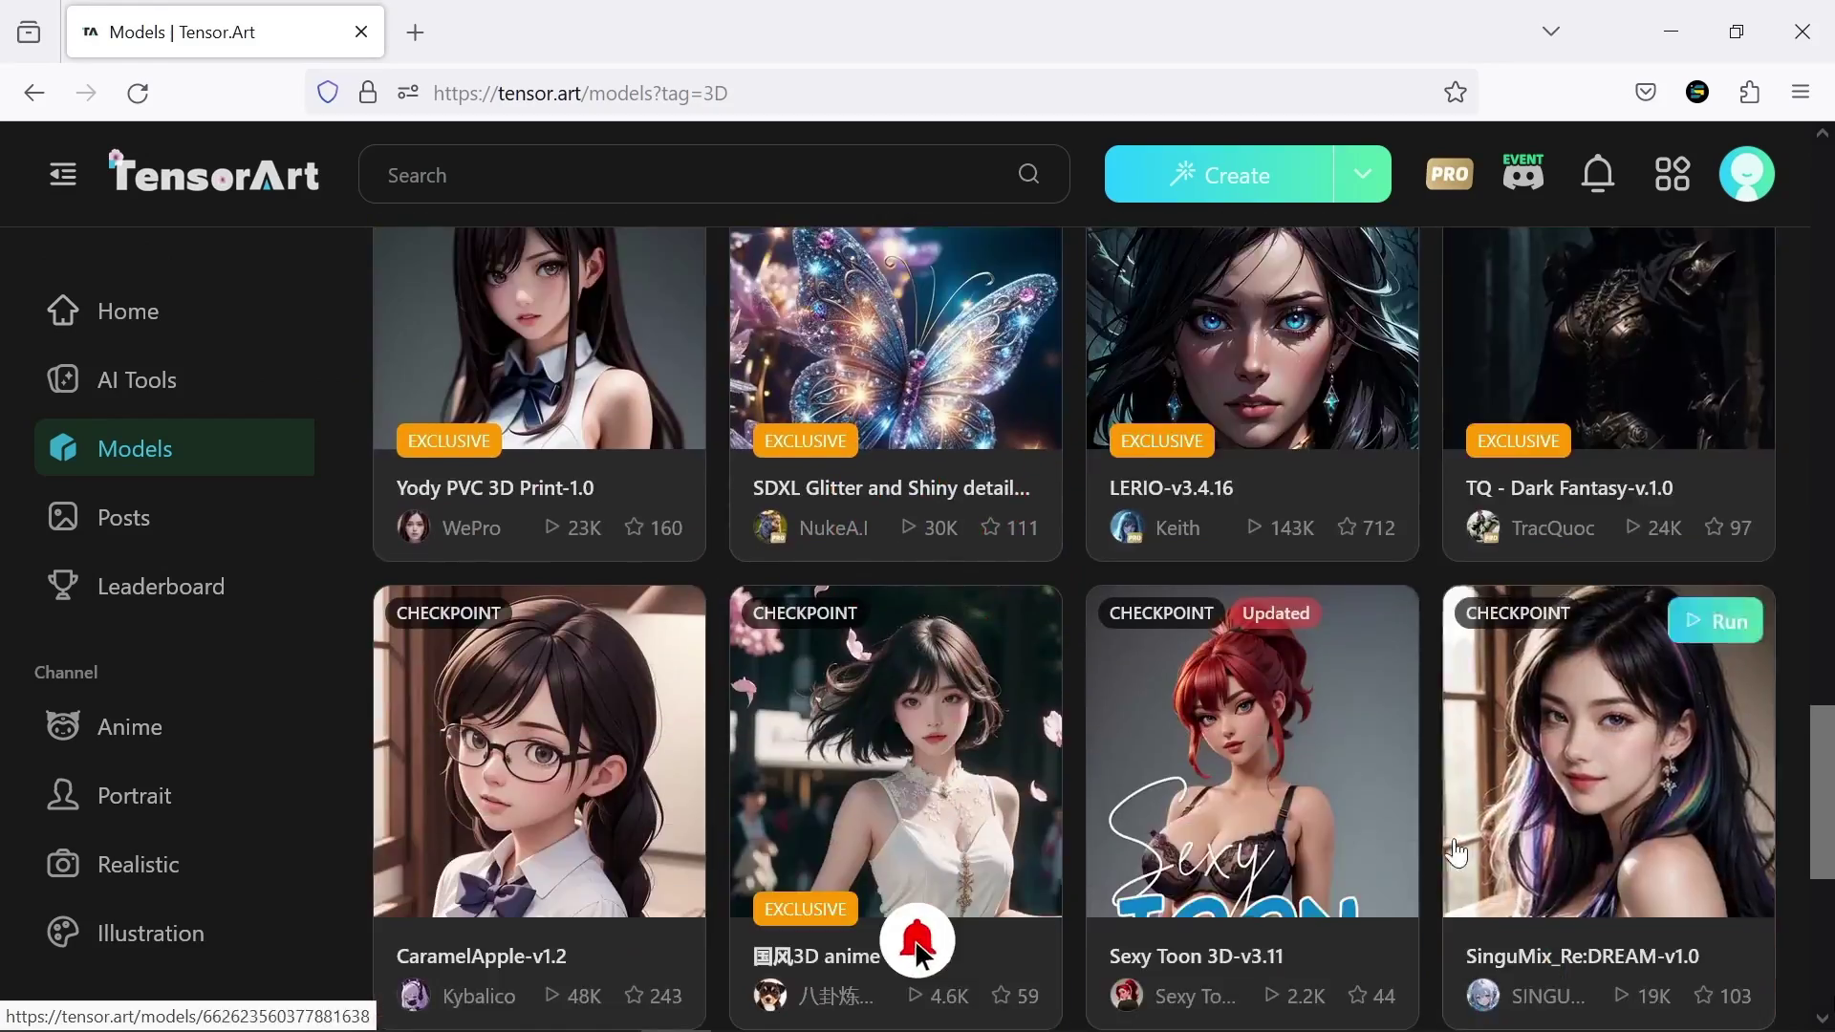
{"action": "scroll", "coordinate": [1457, 851], "scroll_direction": "down", "scroll_amount": 14}
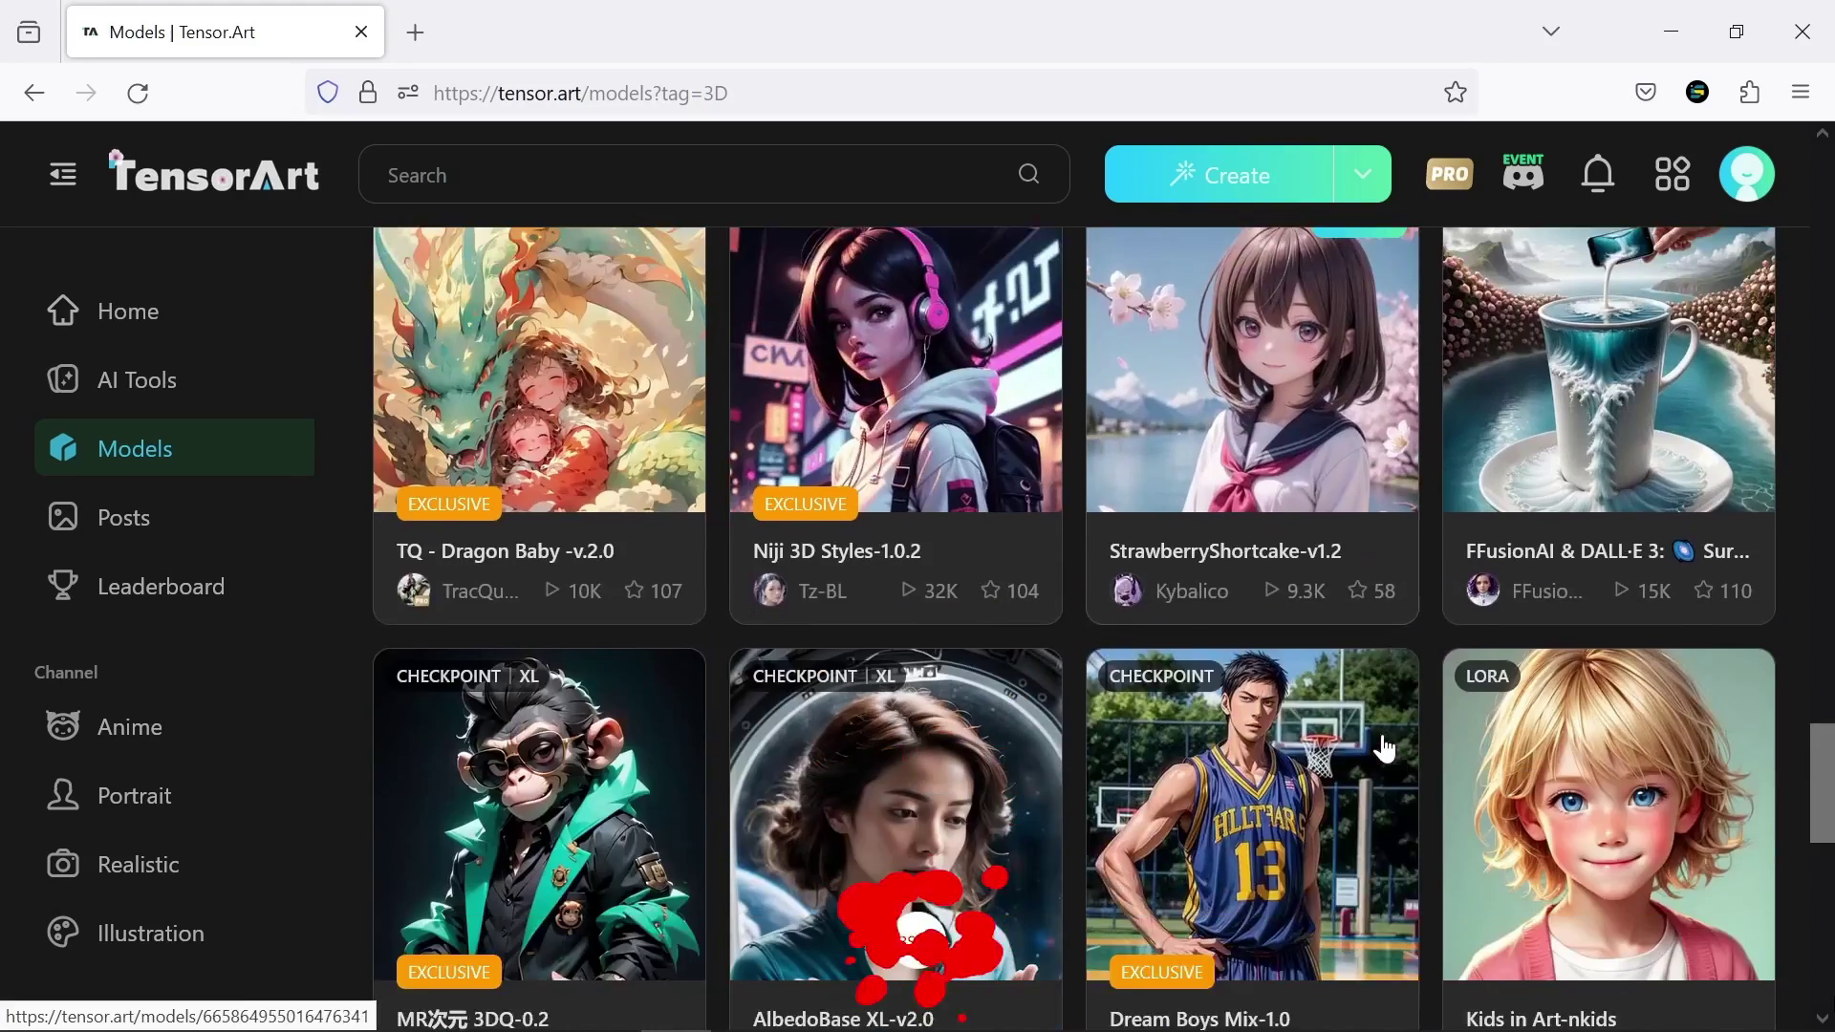
{"action": "left_click", "coordinate": [1616, 755]}
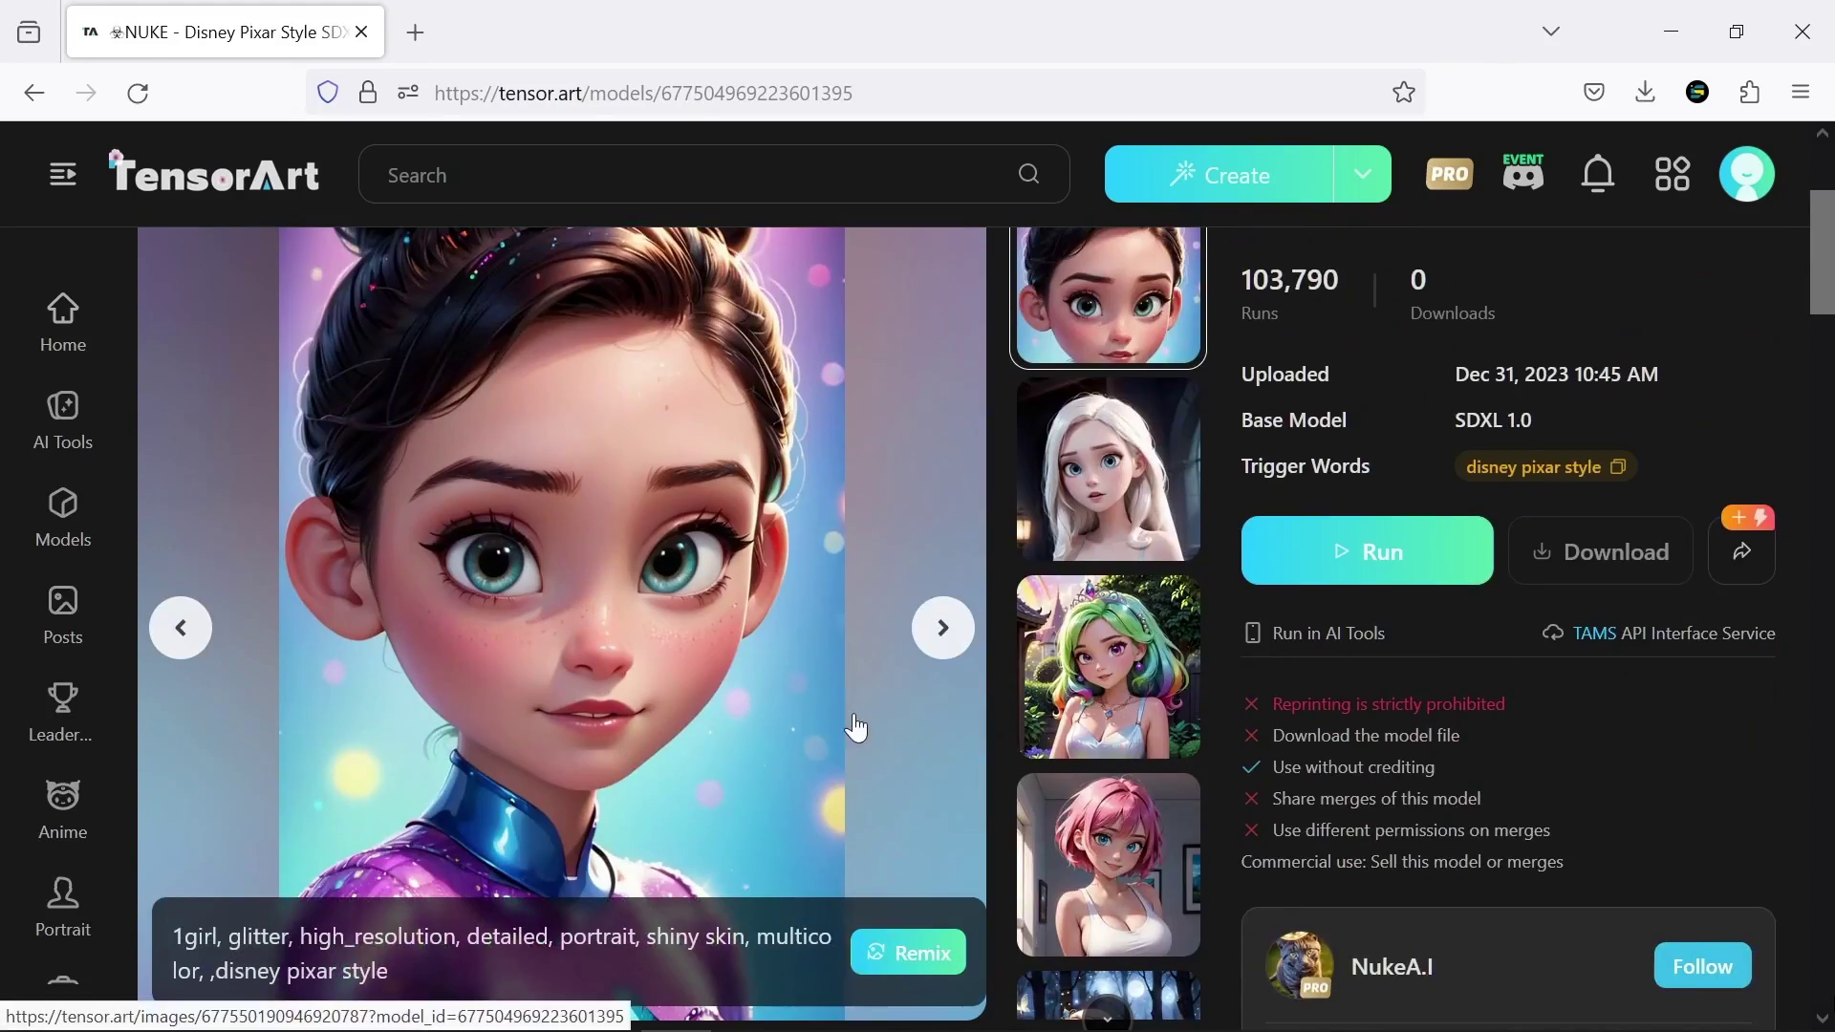
Replace the prompt with a curly red-haired girl in green bomber jacket and jean shorts, walking, disney pixar style.
{"action": "scroll", "coordinate": [855, 728], "scroll_direction": "down", "scroll_amount": 2}
{"action": "left_click", "coordinate": [926, 799]}
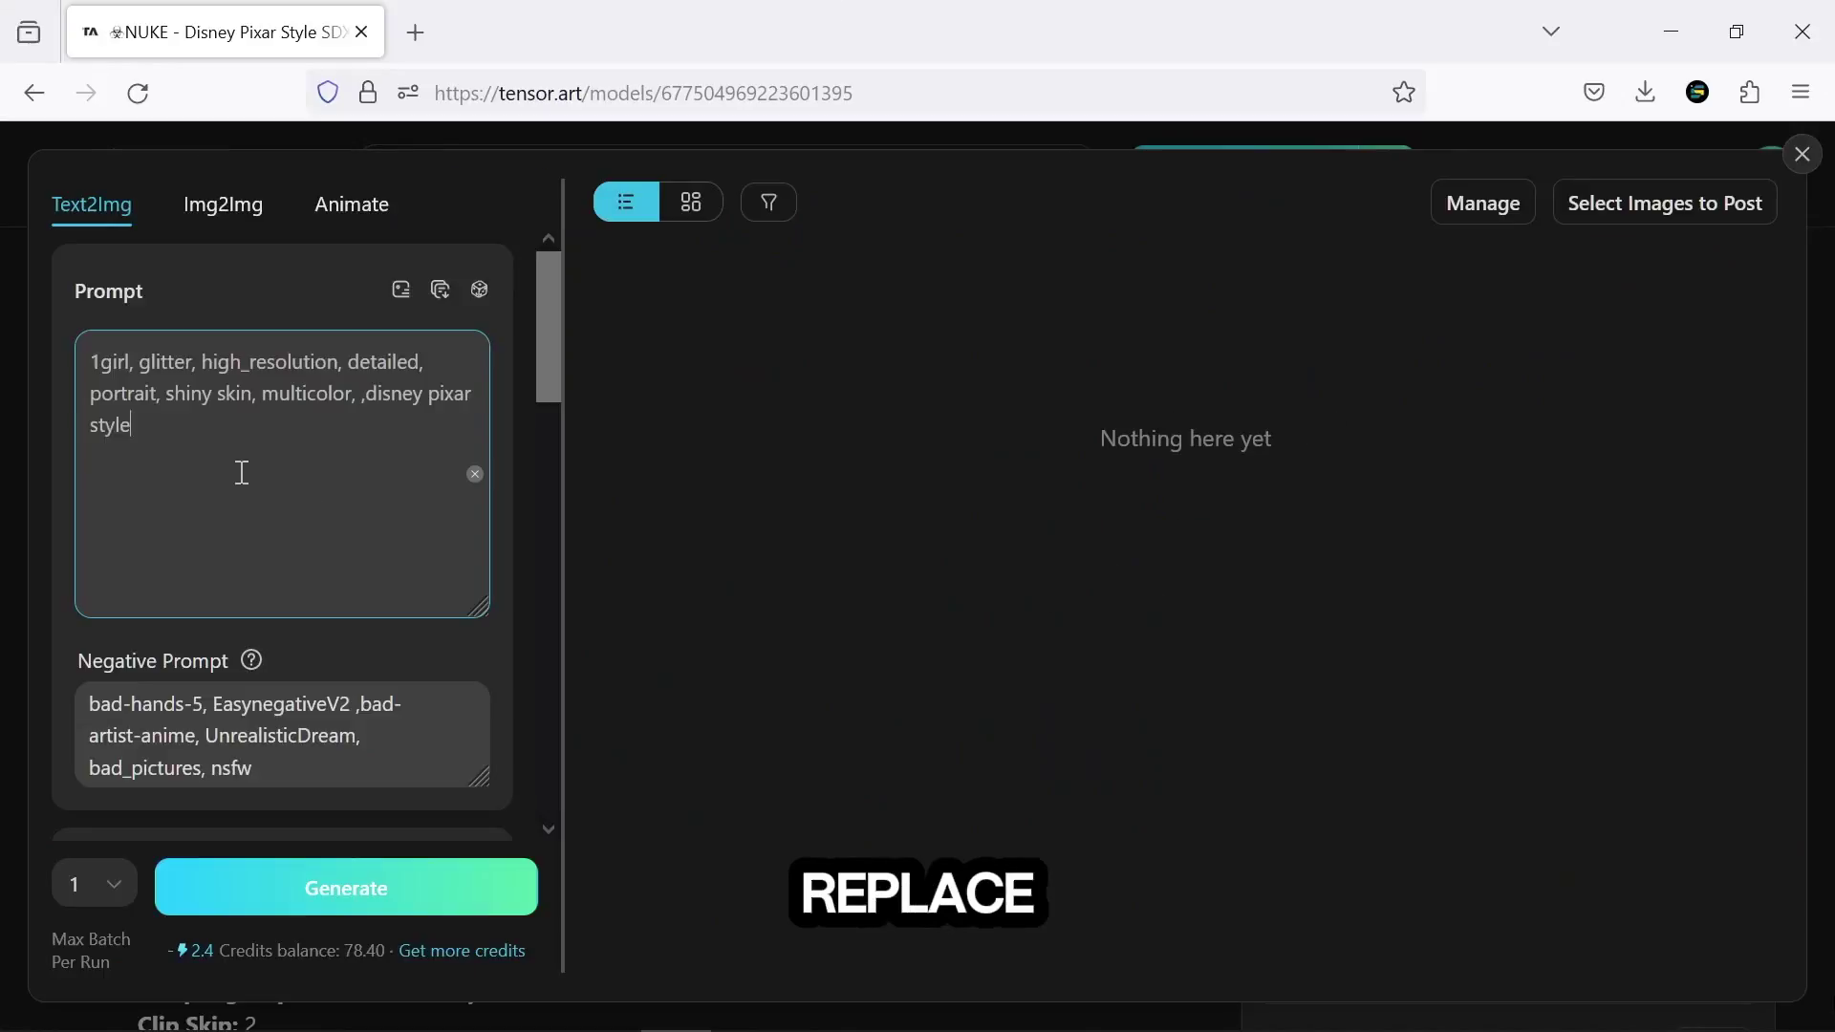
{"action": "key", "text": "ctrl+a"}
{"action": "key", "text": "BackSpace"}
{"action": "type", "text": "A little girl,"}
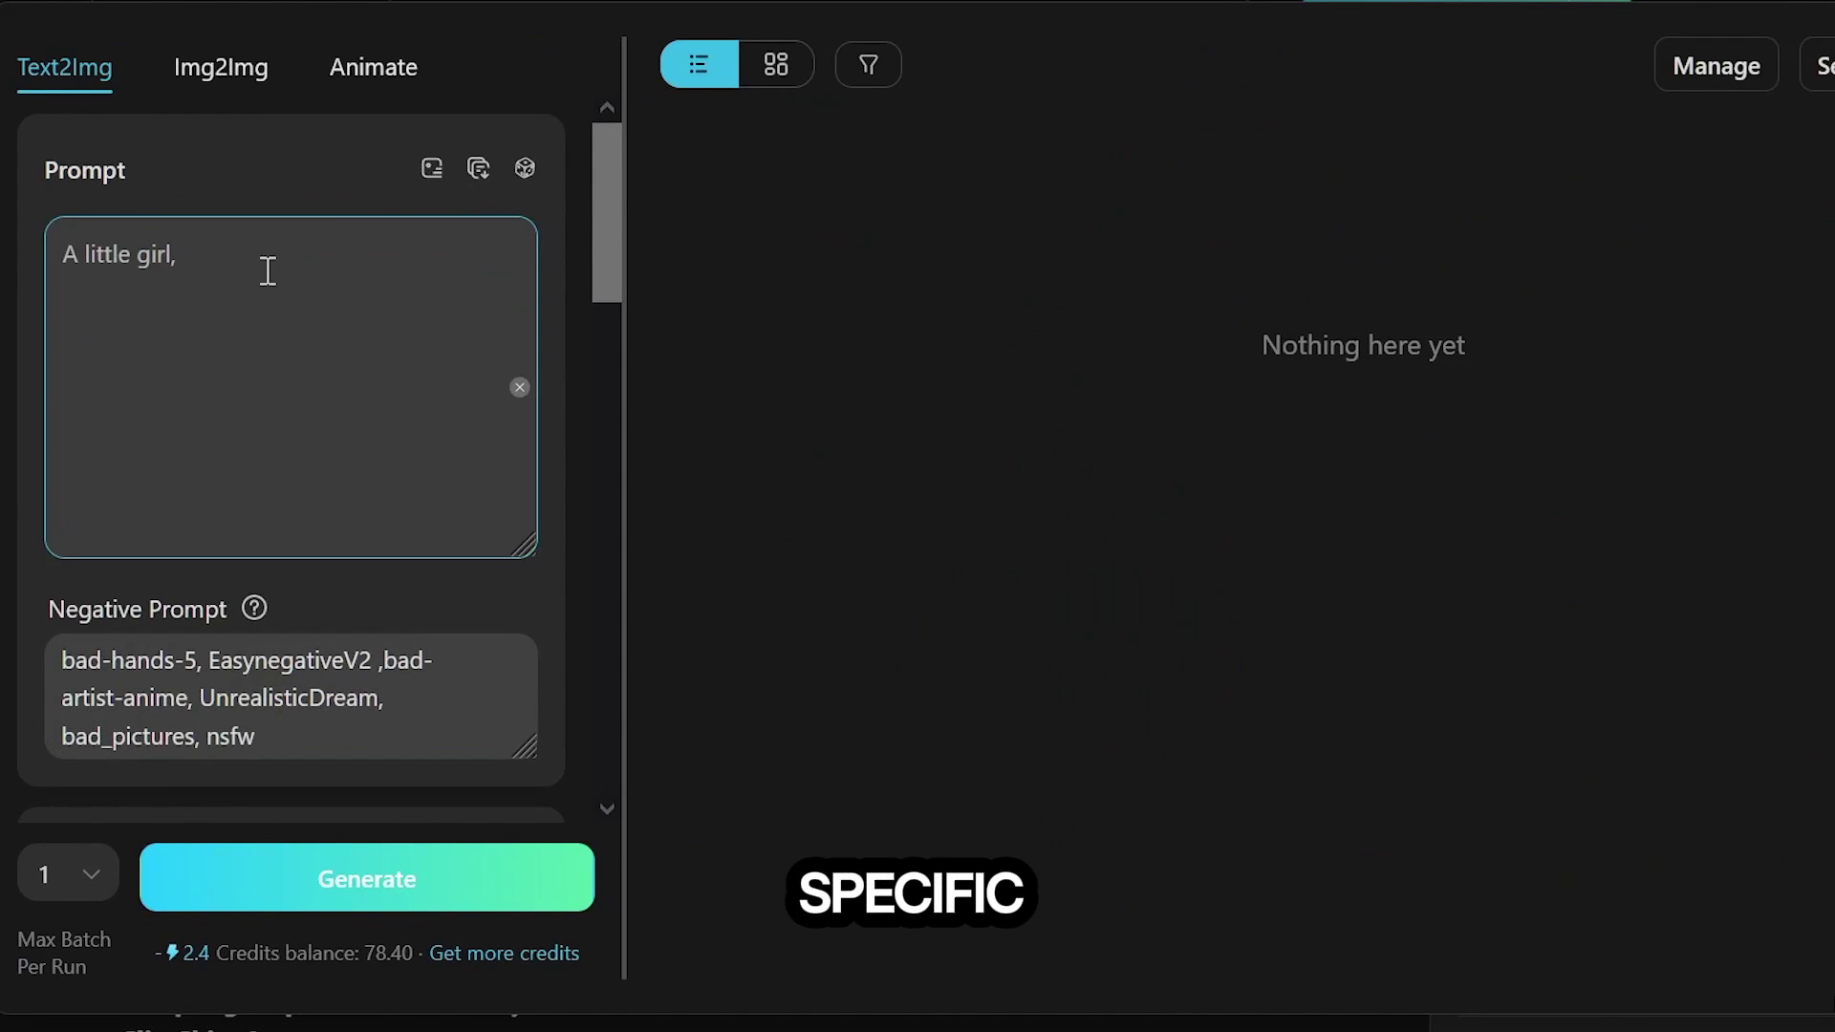
{"action": "type", "text": " curly red hair, wearing a green bomber jacket,"}
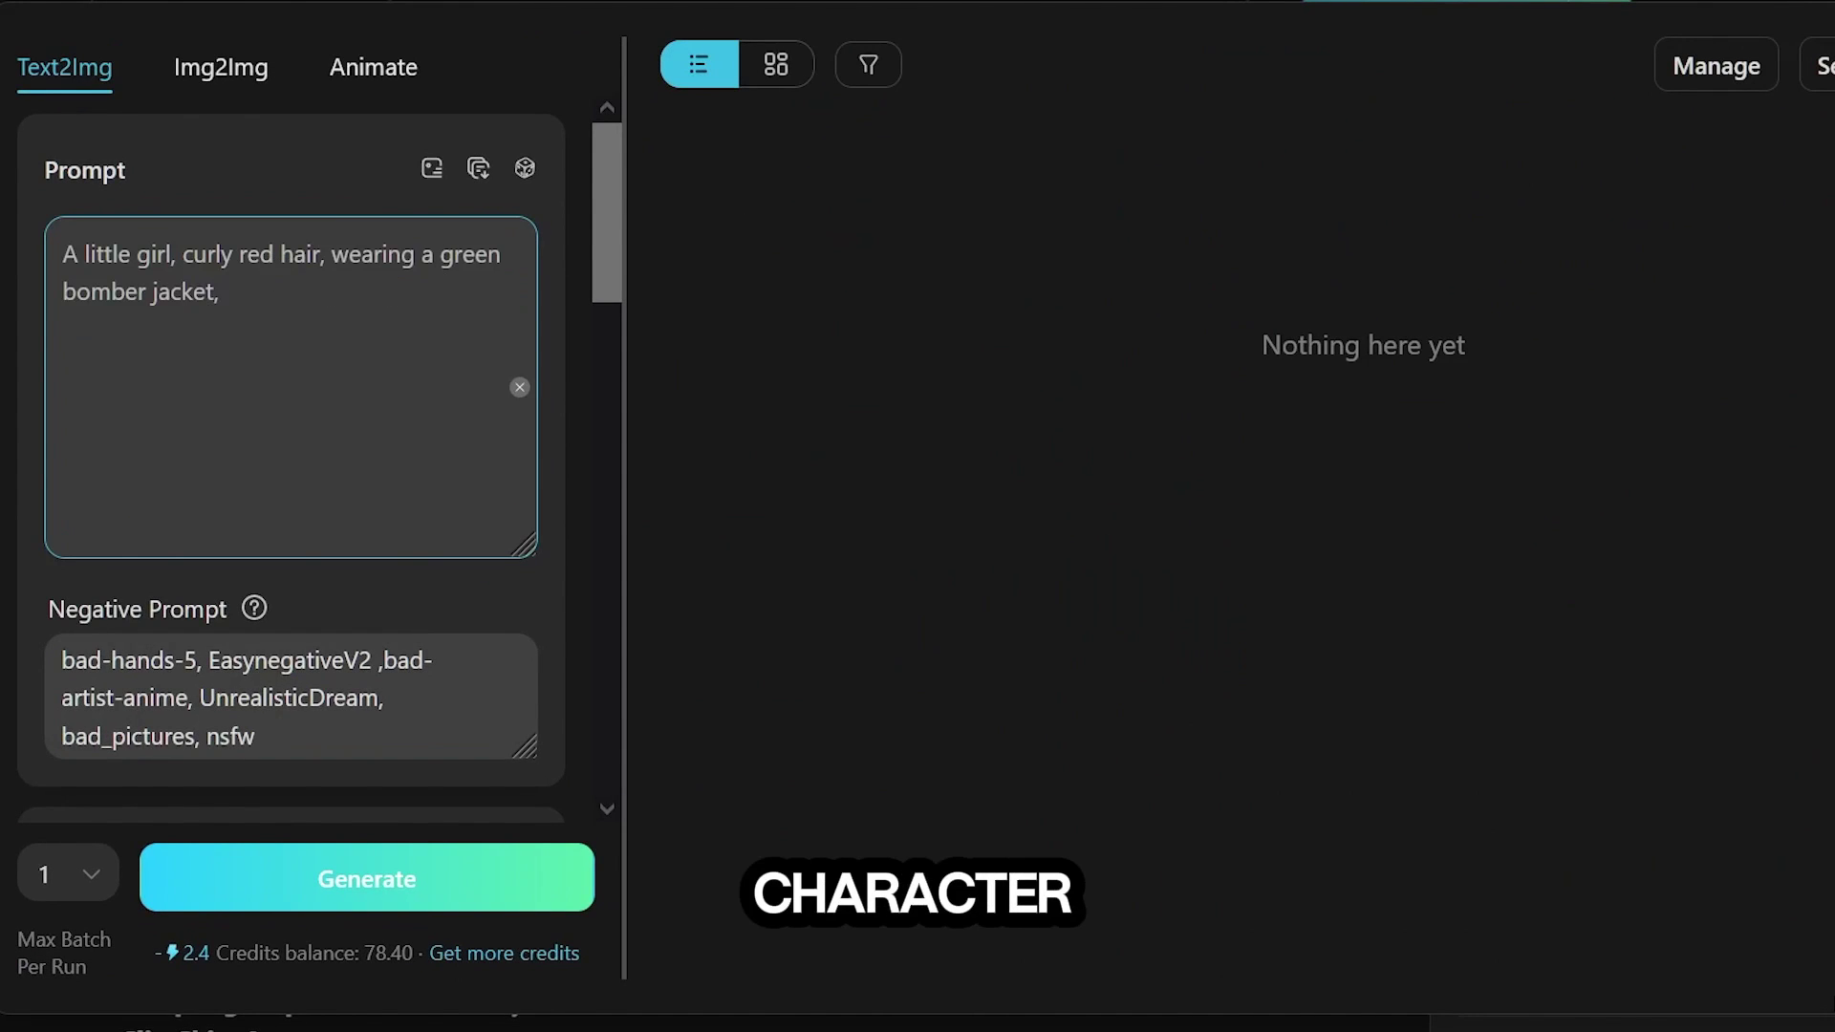
{"action": "type", "text": " blue jean shorts, green sneaker shoes, long stripe socks"}
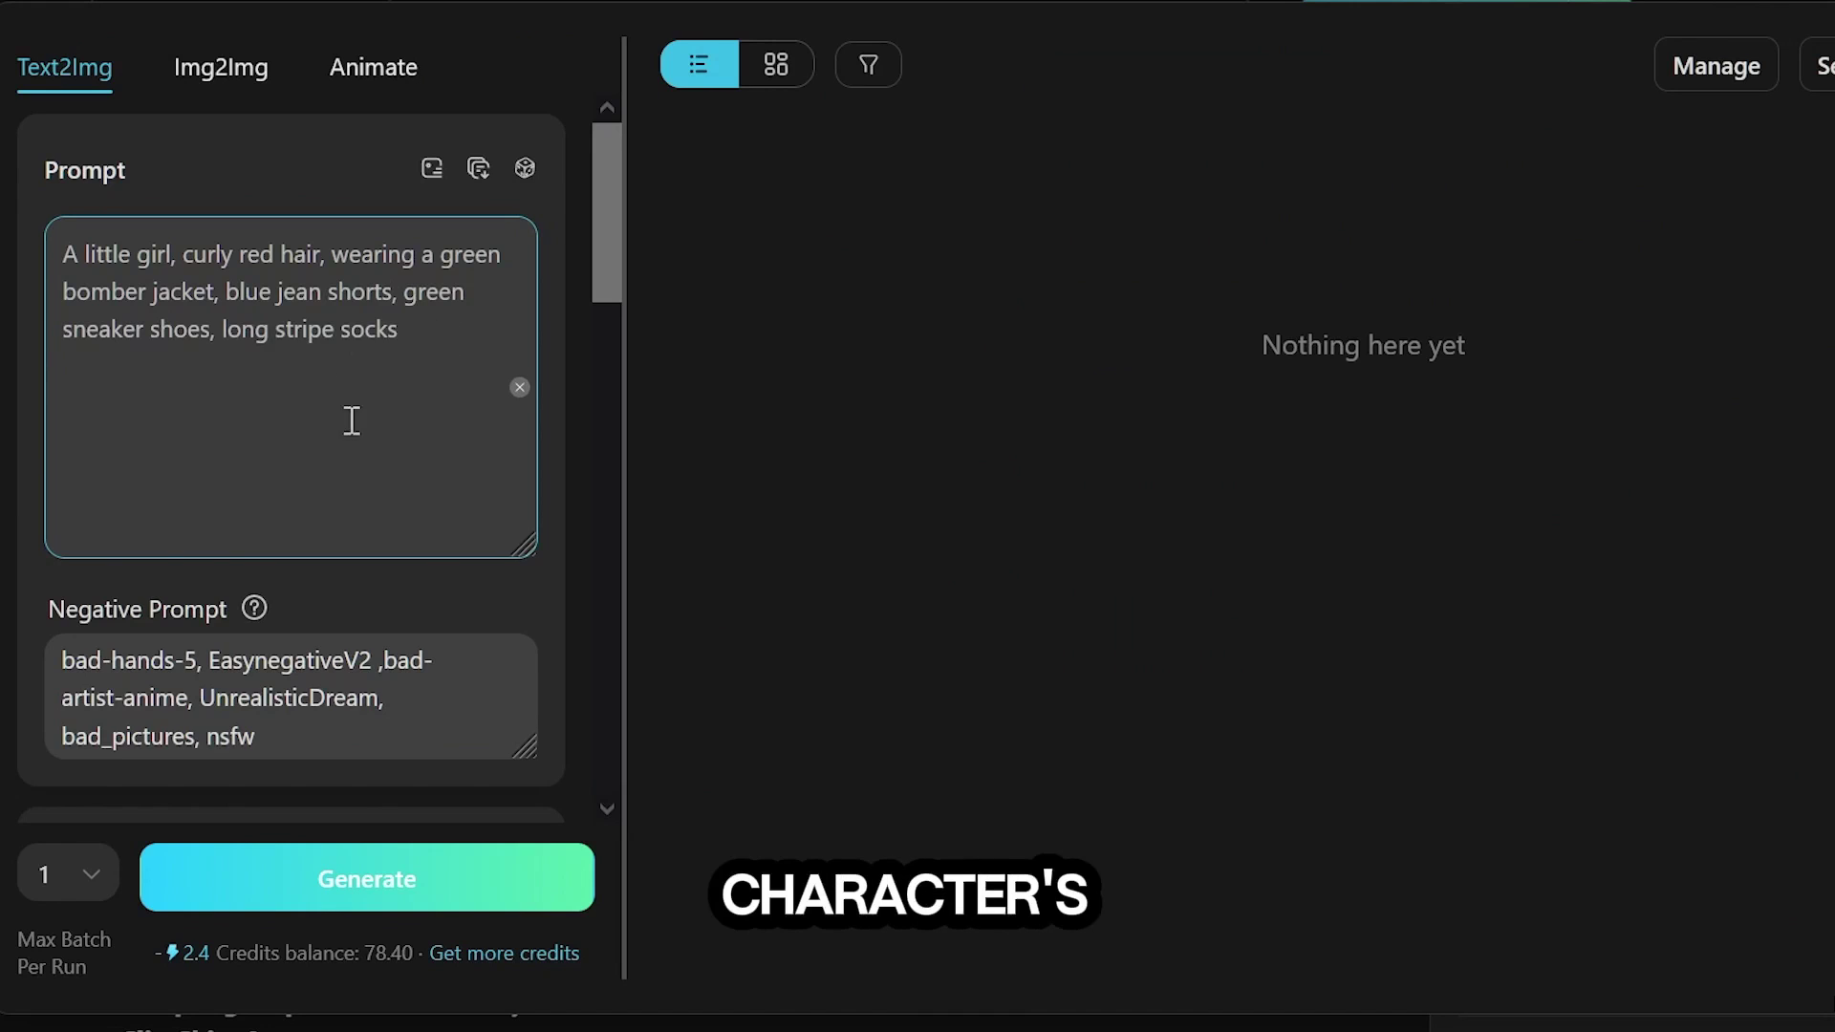
{"action": "type", "text": ", smile, walking, disney pixar style"}
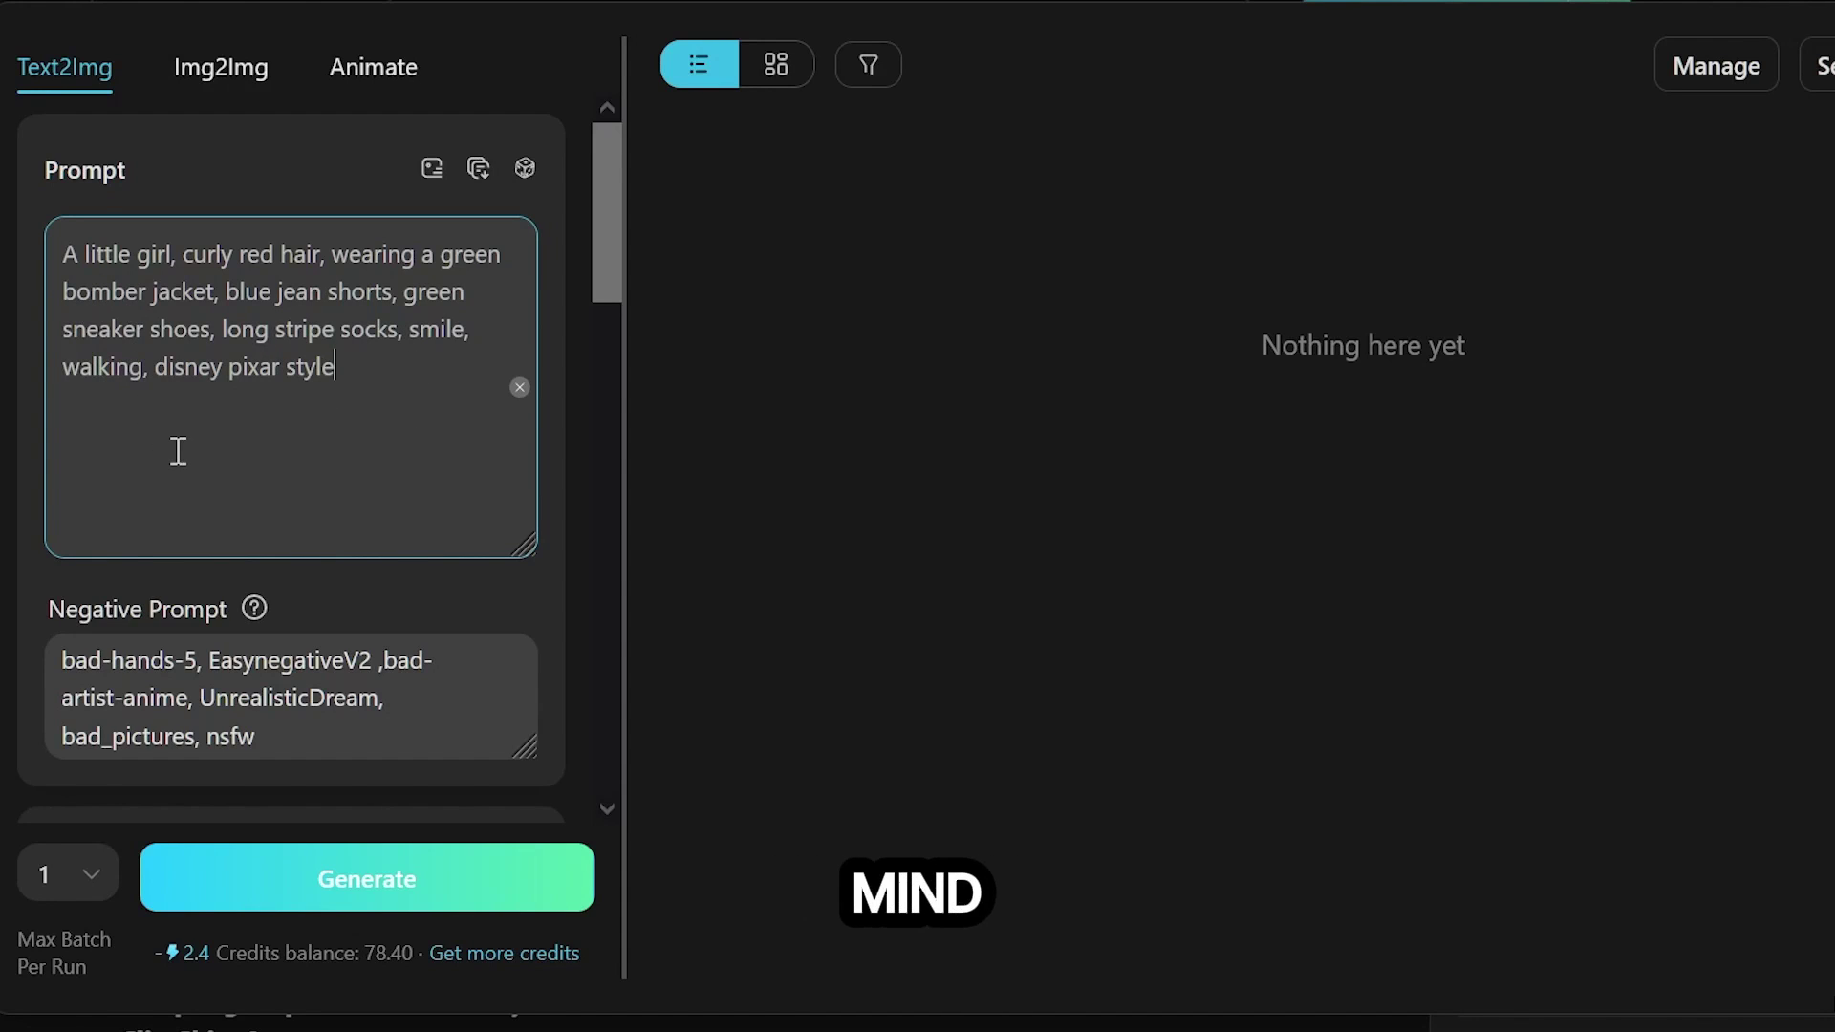
Append extra bad-anatomy and deformity terms to the negative prompt.
{"action": "scroll", "coordinate": [178, 450], "scroll_direction": "down", "scroll_amount": 2}
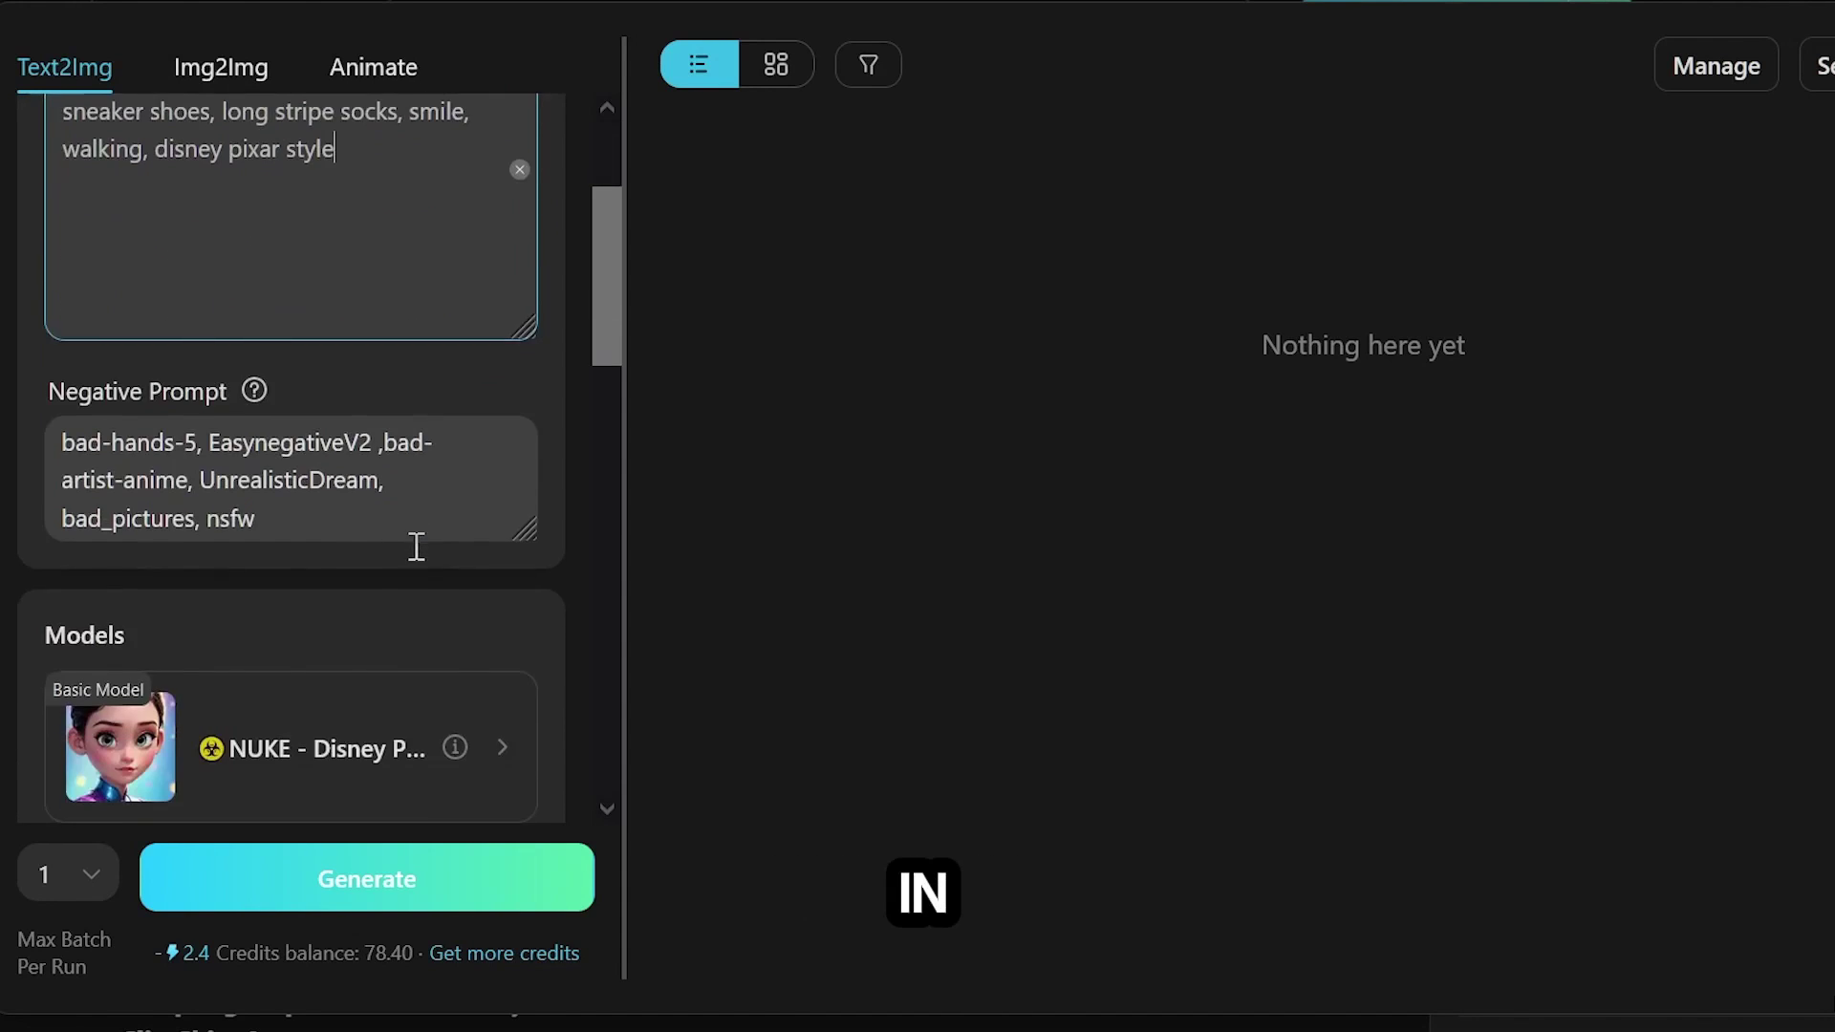
{"action": "left_click", "coordinate": [313, 511]}
{"action": "key", "text": "ctrl+v"}
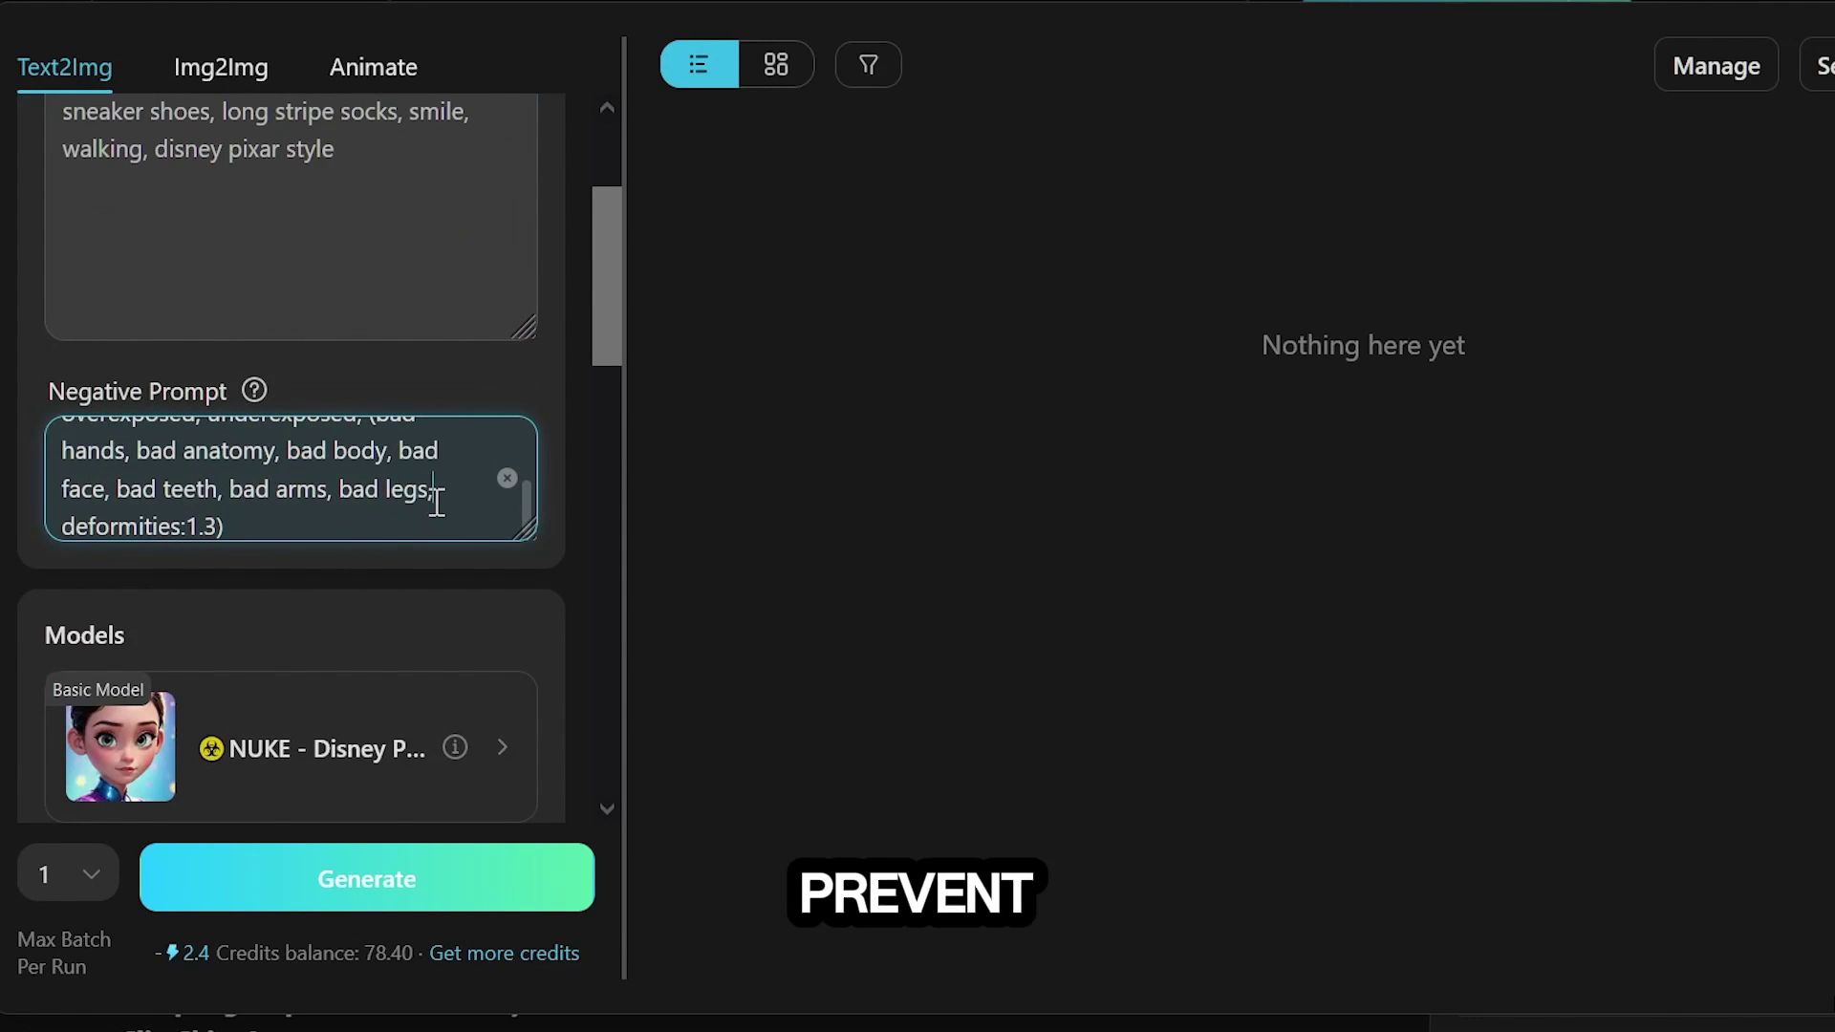
{"action": "scroll", "coordinate": [436, 499], "scroll_direction": "up", "scroll_amount": 5}
{"action": "scroll", "coordinate": [442, 488], "scroll_direction": "down", "scroll_amount": 9}
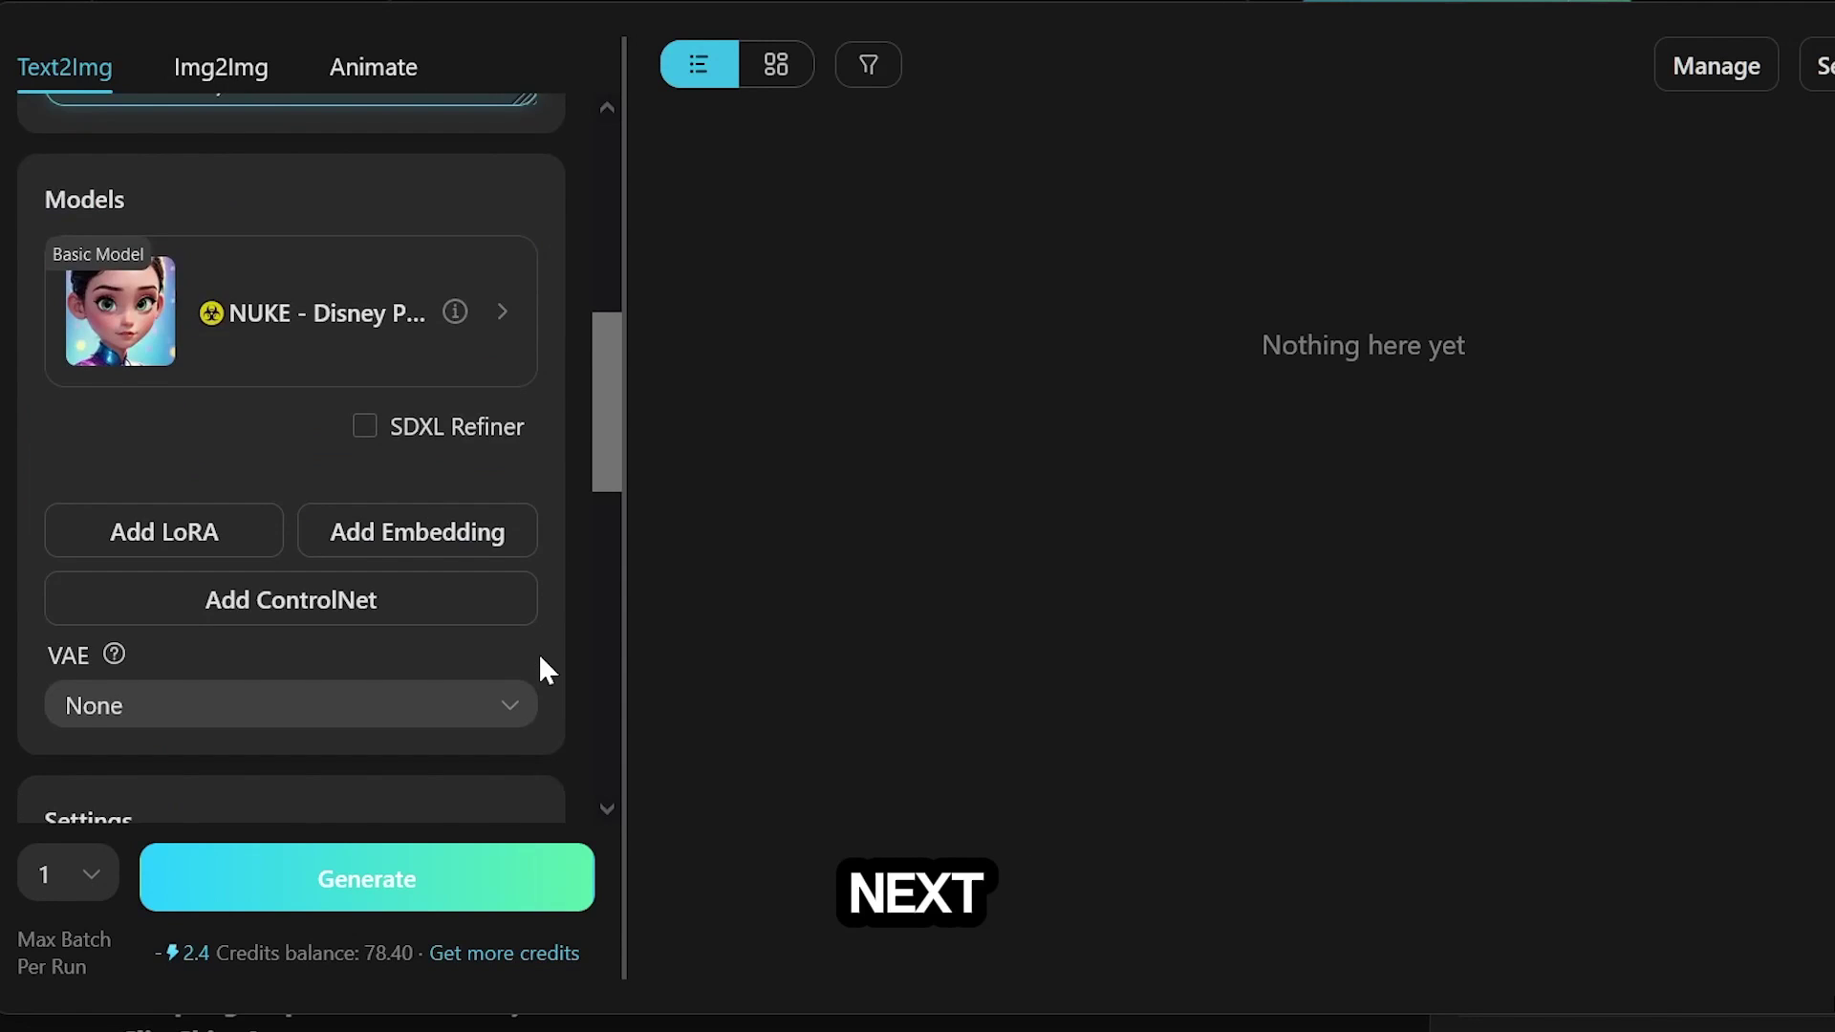
{"action": "scroll", "coordinate": [540, 658], "scroll_direction": "down", "scroll_amount": 4}
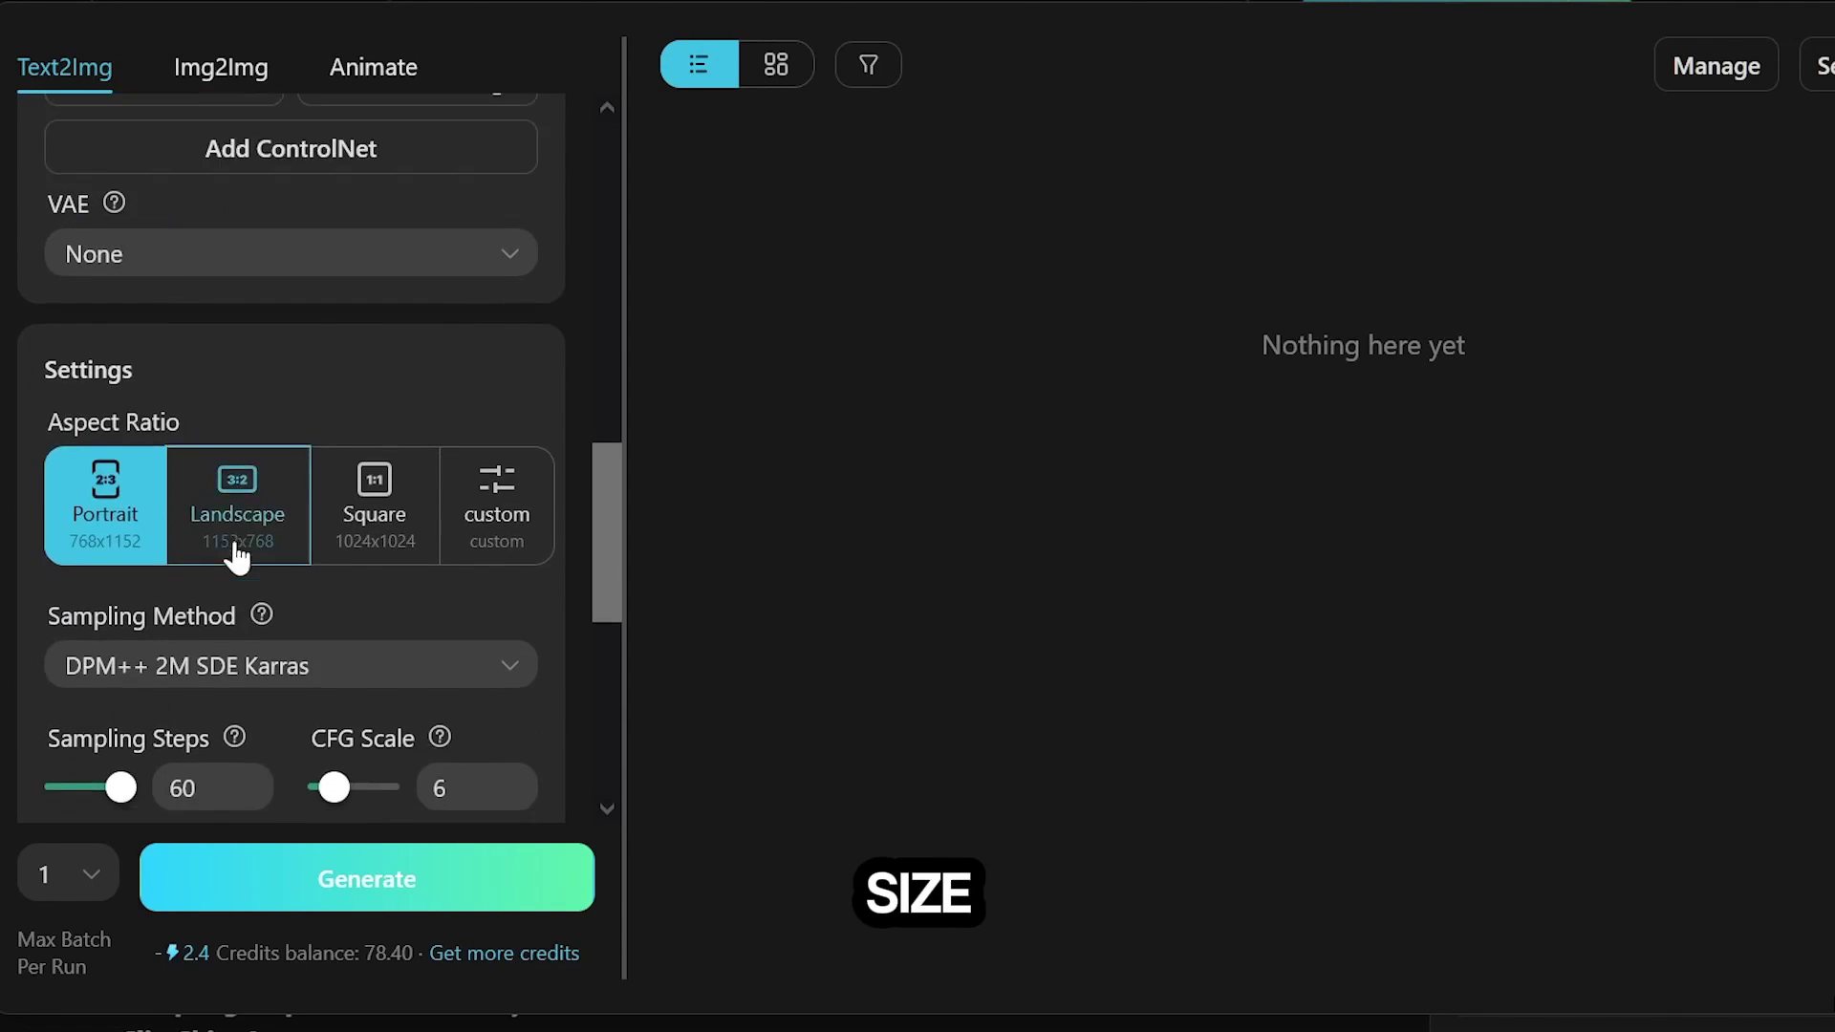
{"action": "scroll", "coordinate": [247, 516], "scroll_direction": "down", "scroll_amount": 2}
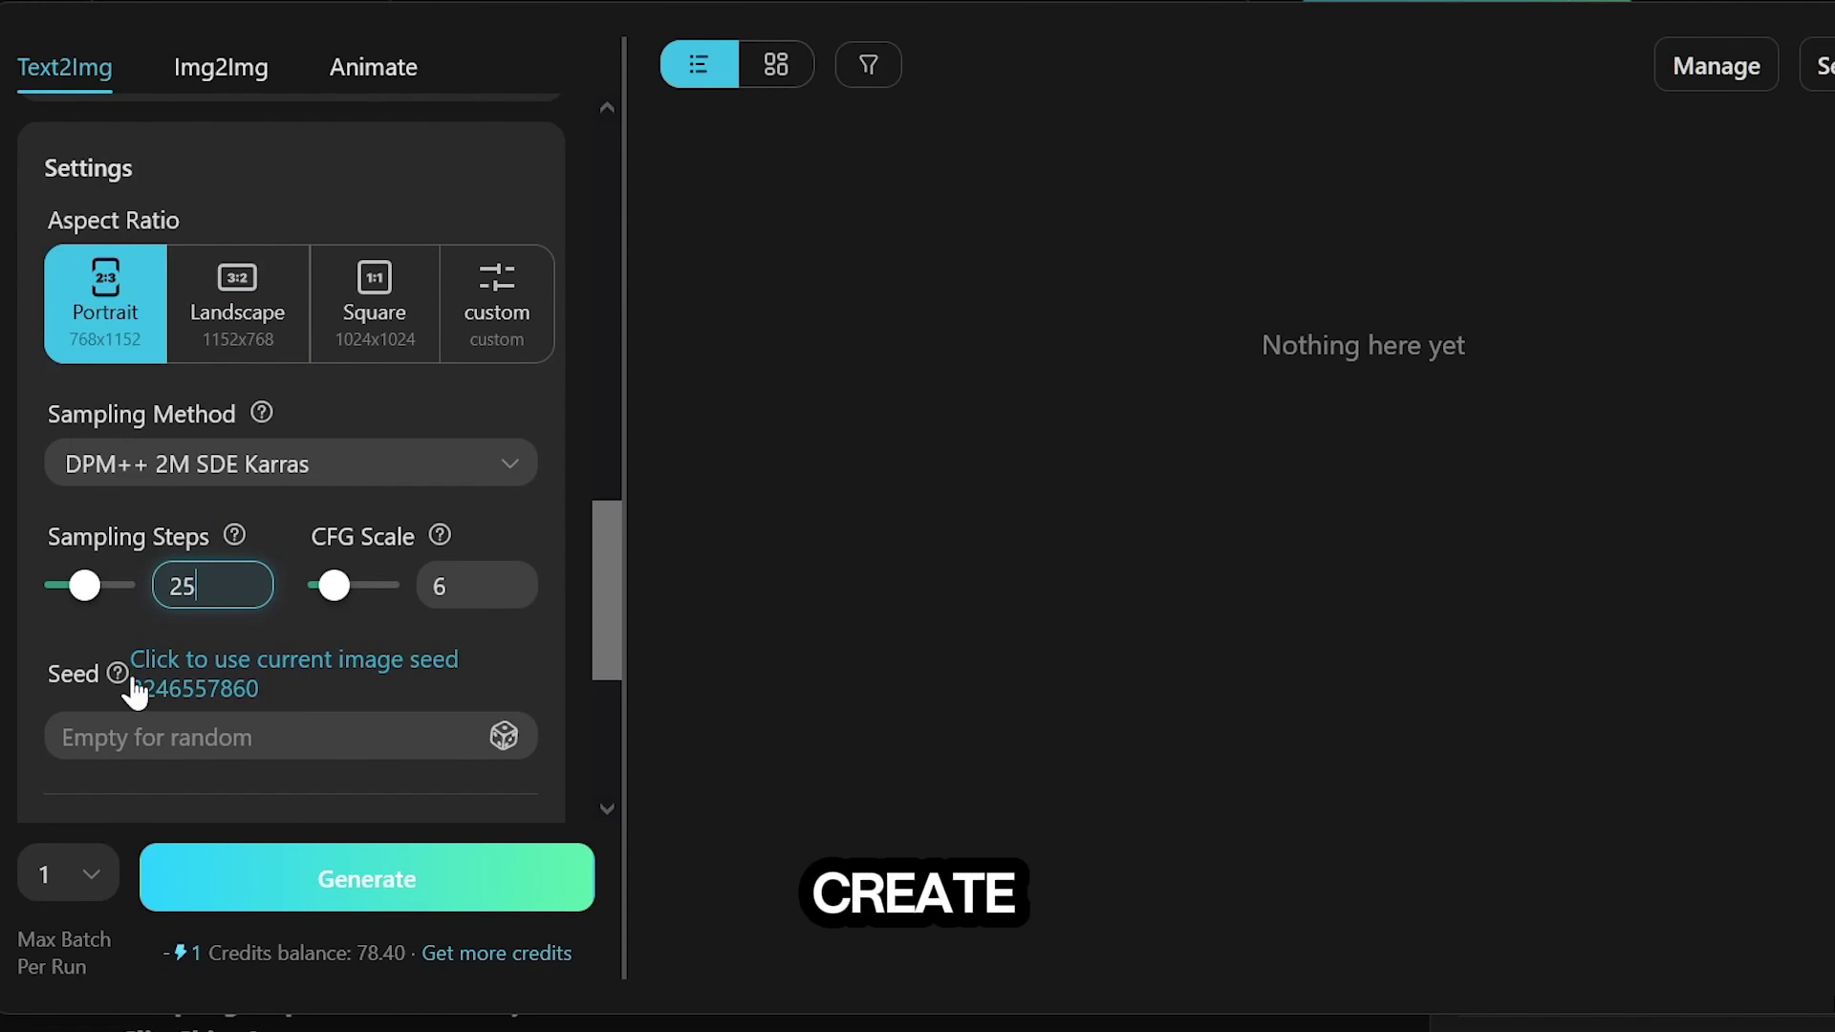
{"action": "left_click", "coordinate": [253, 675]}
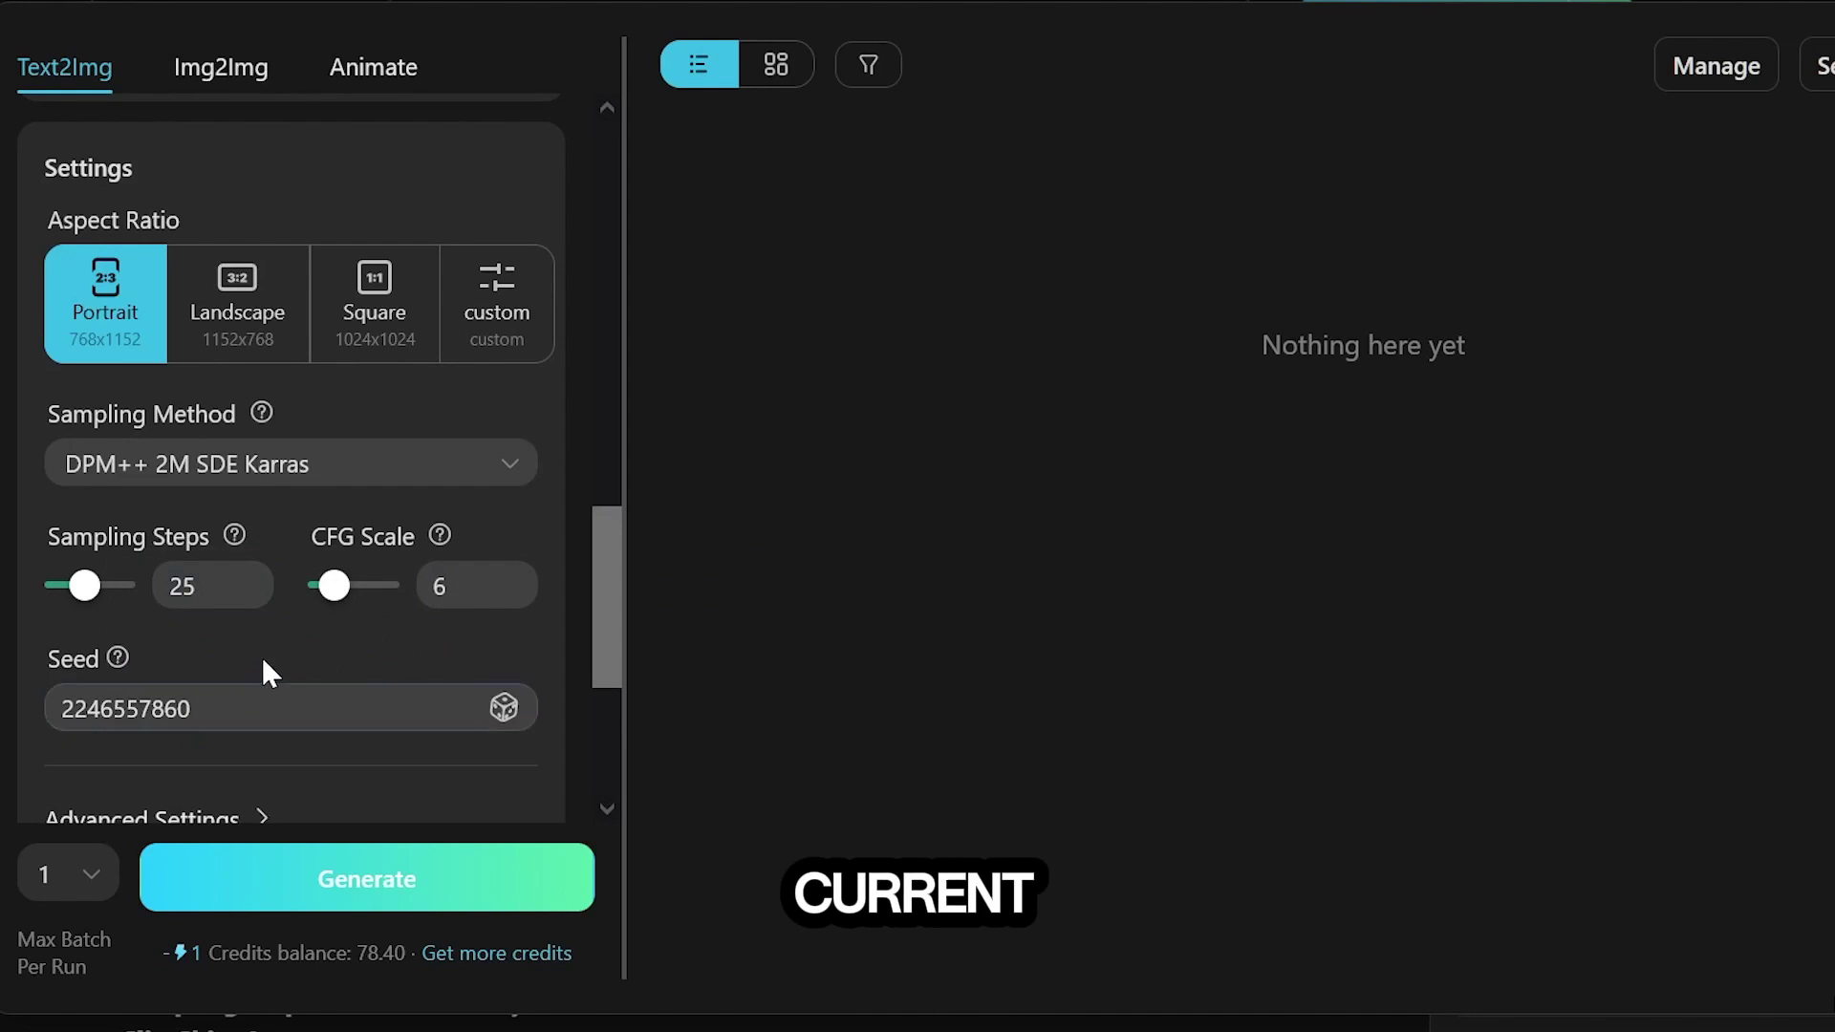
Leave Hires.fix switched off and generate the walking-girl image.
{"action": "scroll", "coordinate": [606, 674], "scroll_direction": "down", "scroll_amount": 4}
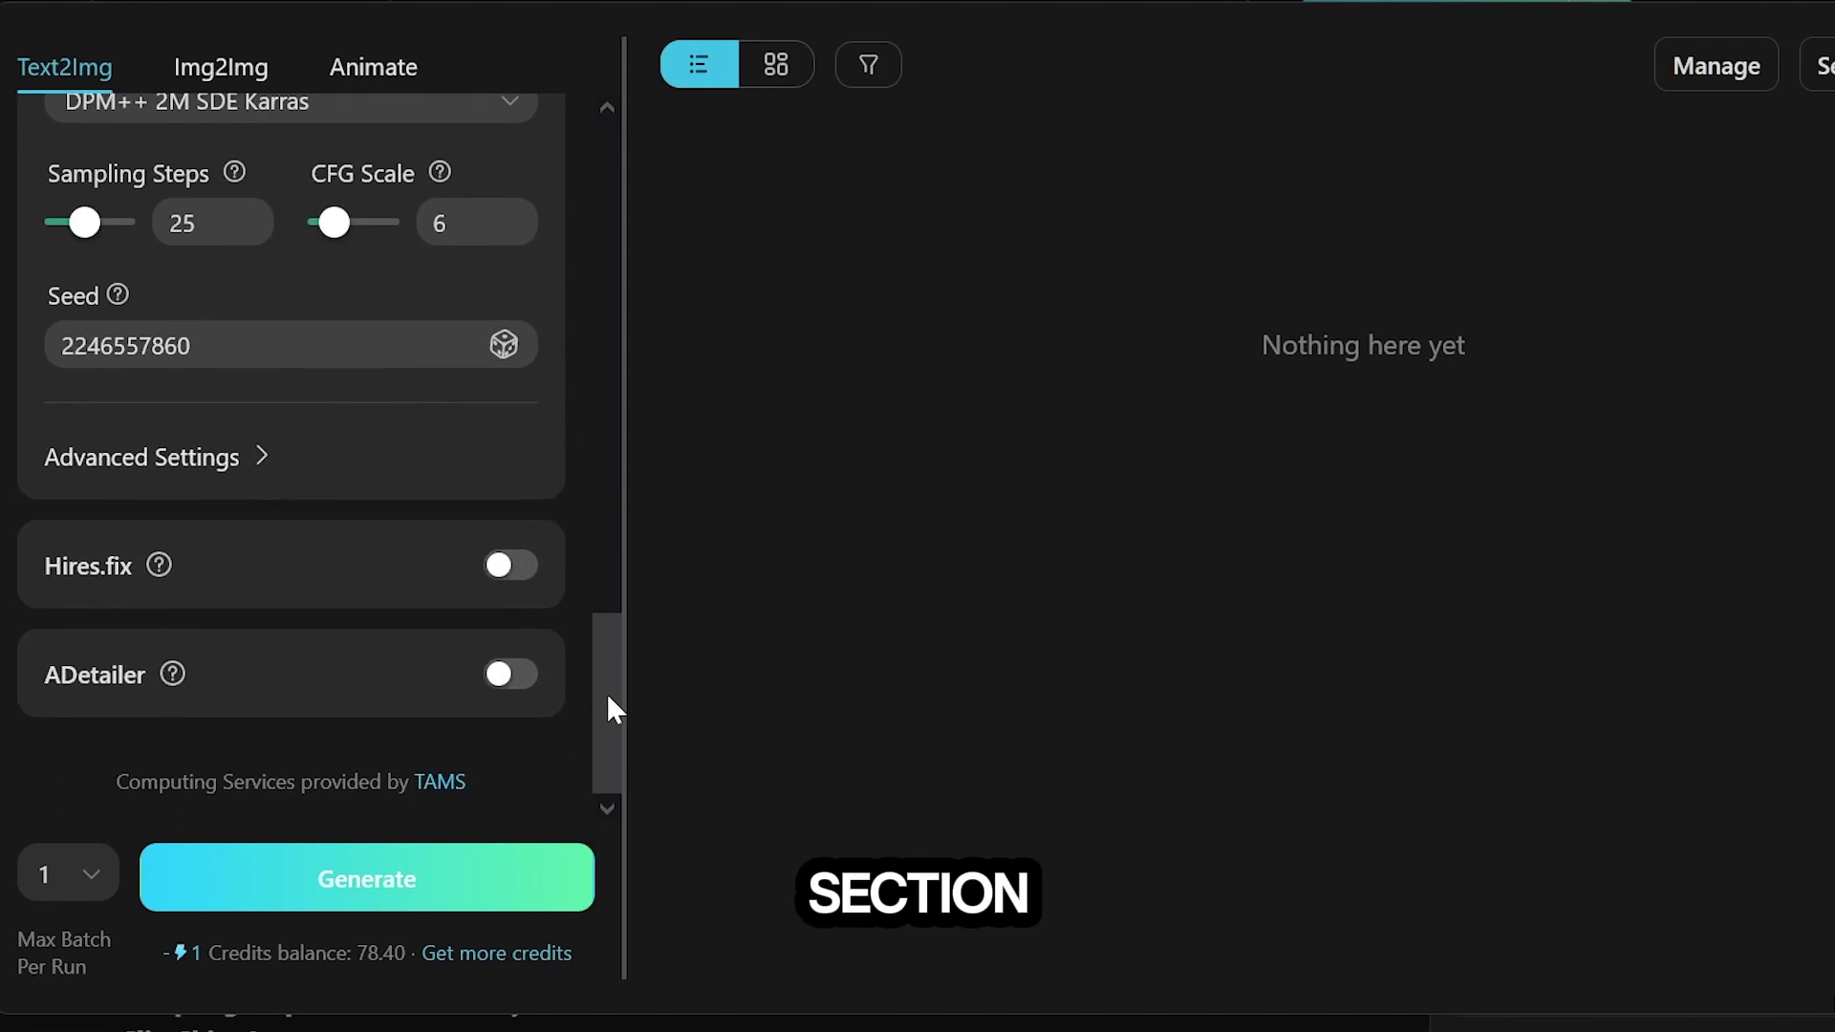
{"action": "left_click", "coordinate": [497, 566]}
{"action": "scroll", "coordinate": [260, 626], "scroll_direction": "down", "scroll_amount": 2}
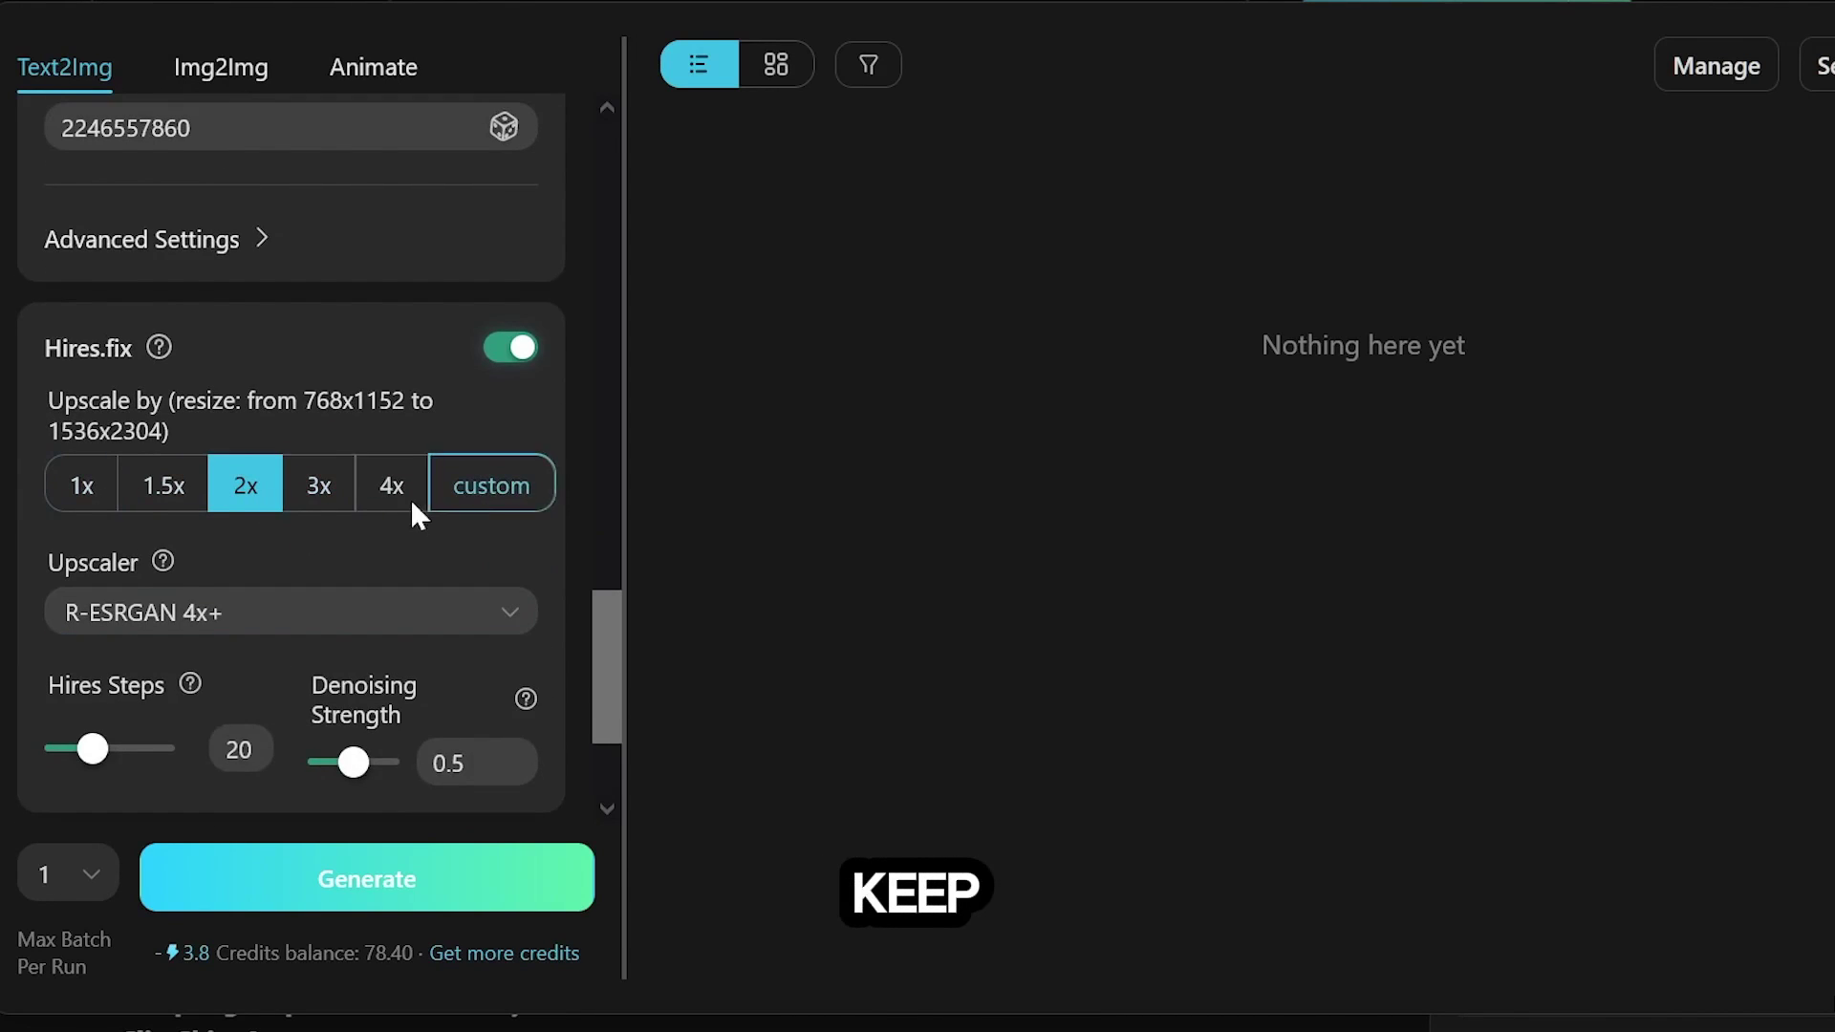
{"action": "scroll", "coordinate": [238, 533], "scroll_direction": "down", "scroll_amount": 2}
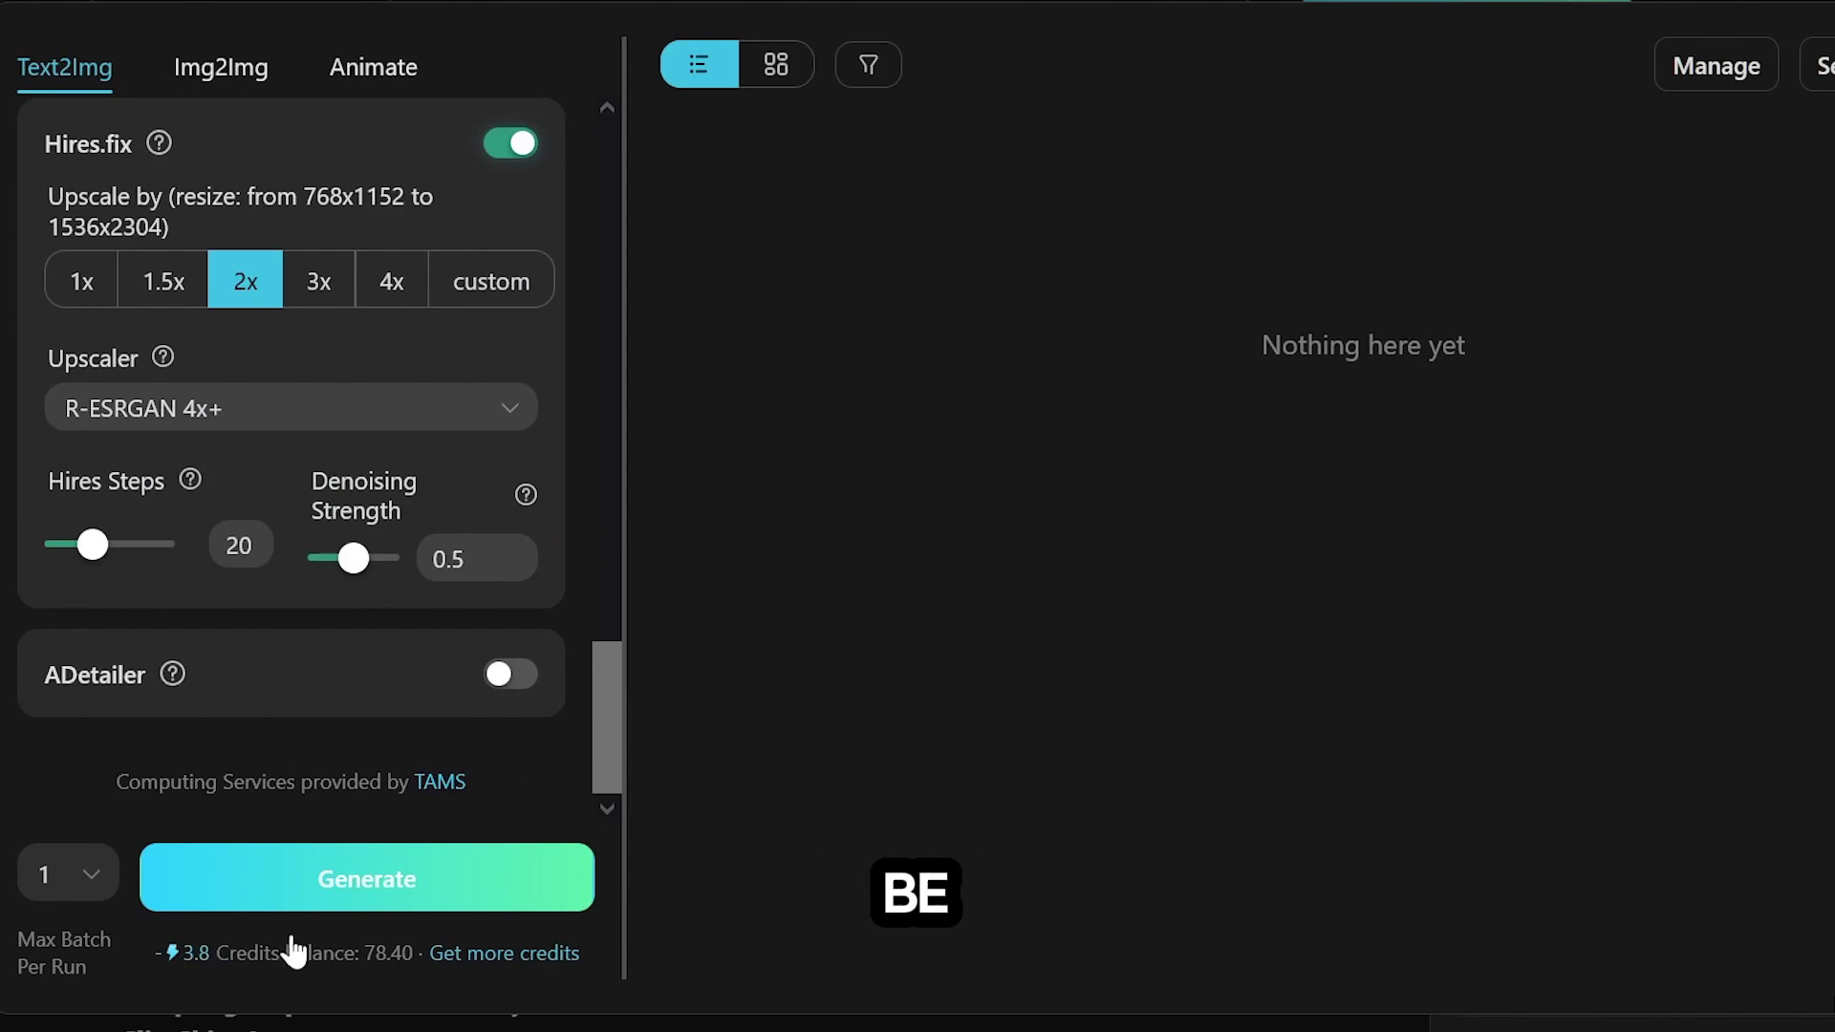
{"action": "left_click", "coordinate": [83, 281]}
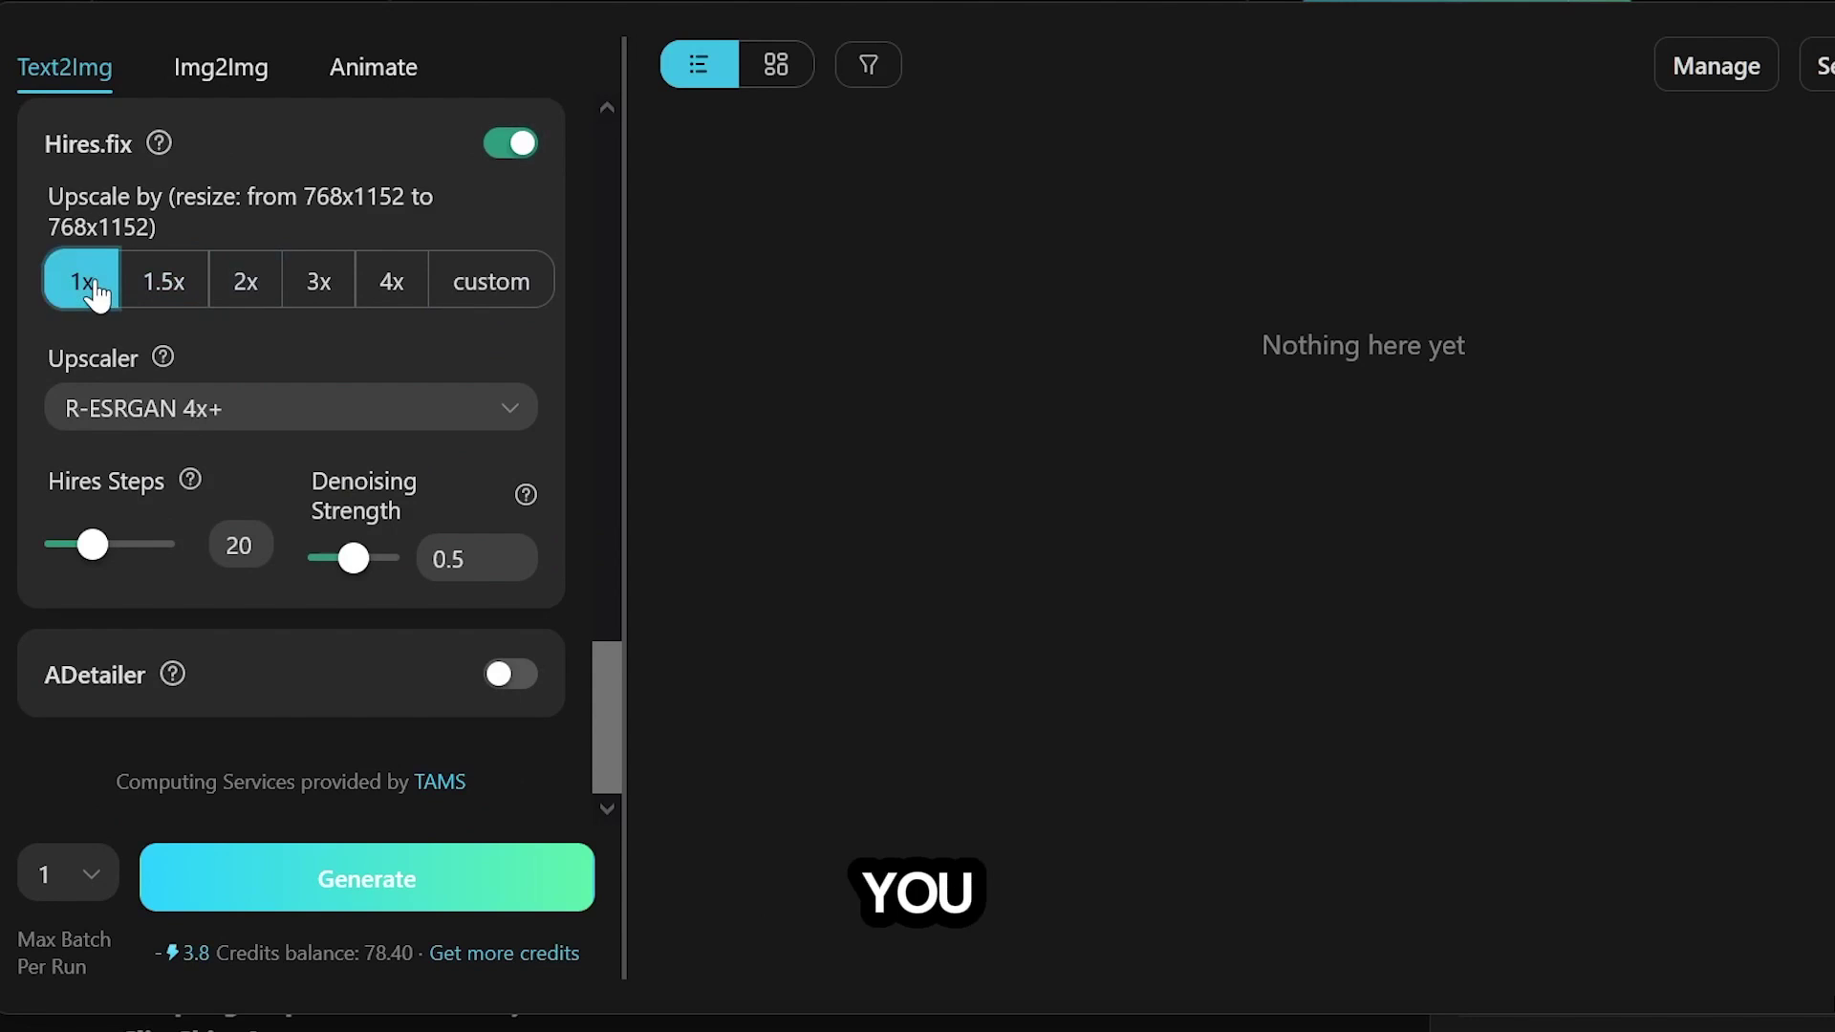
{"action": "left_click", "coordinate": [509, 158]}
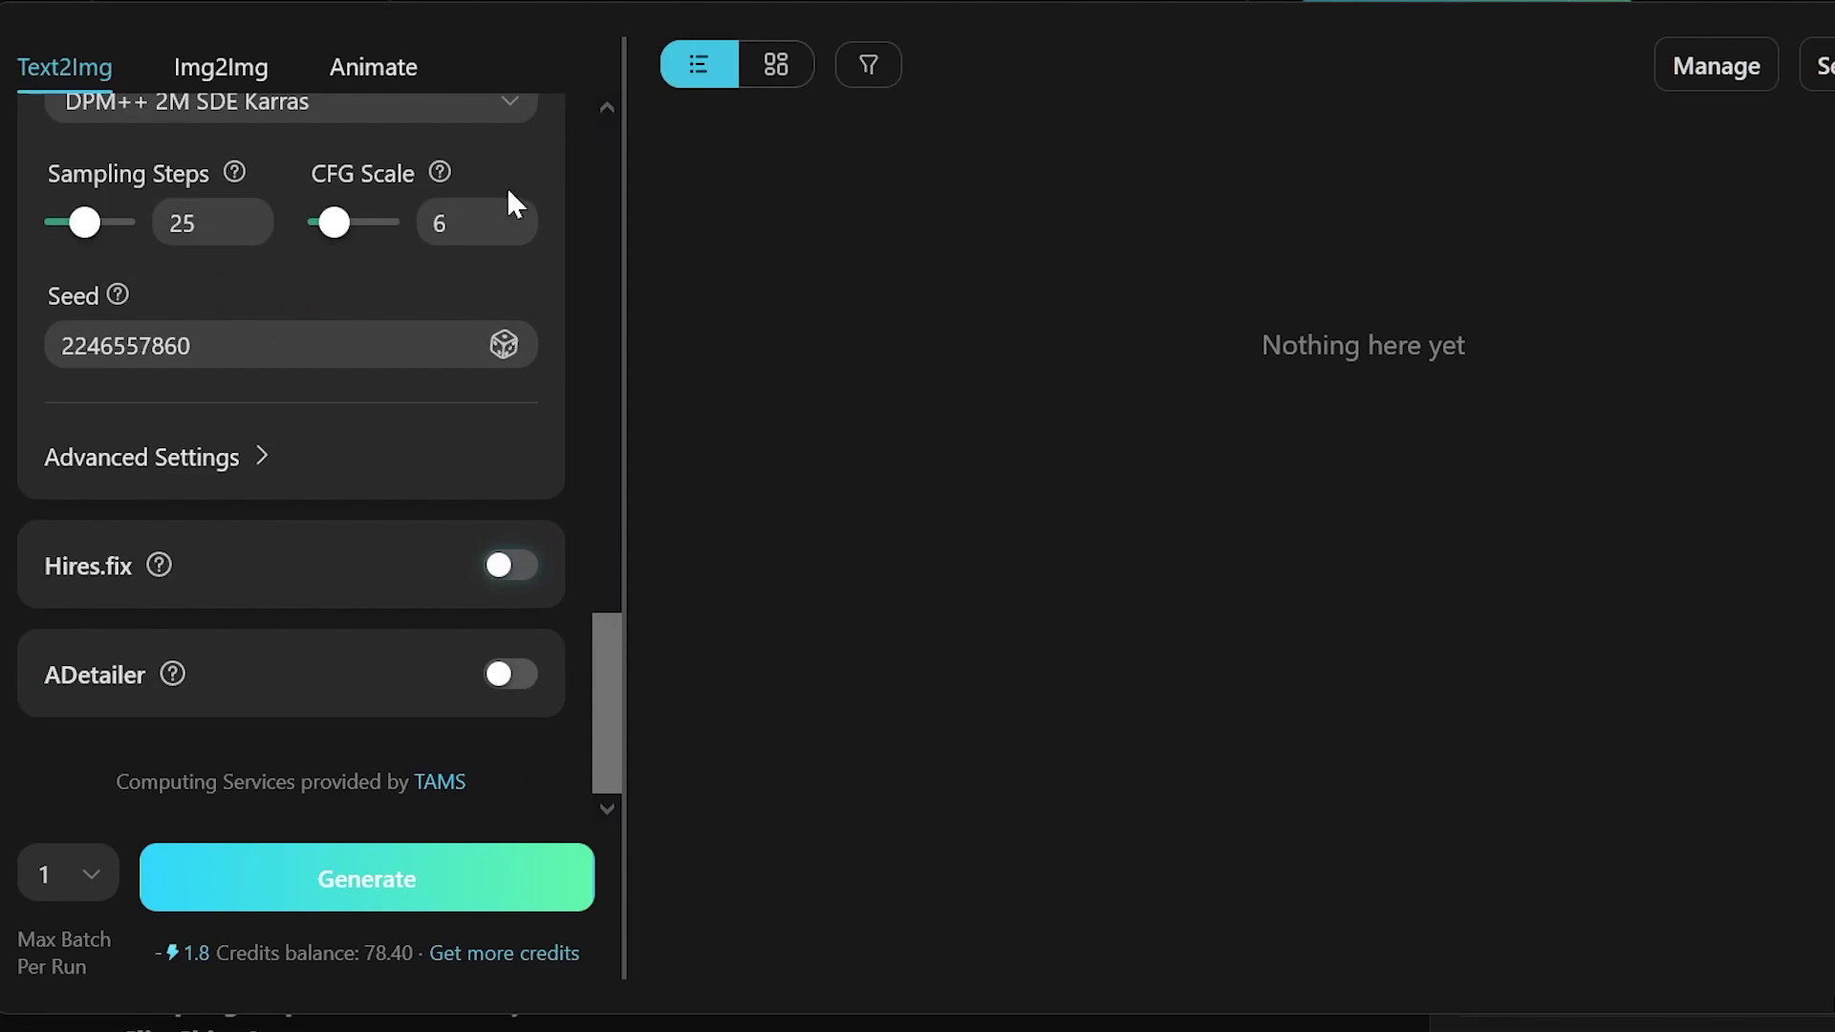
{"action": "left_click", "coordinate": [544, 894]}
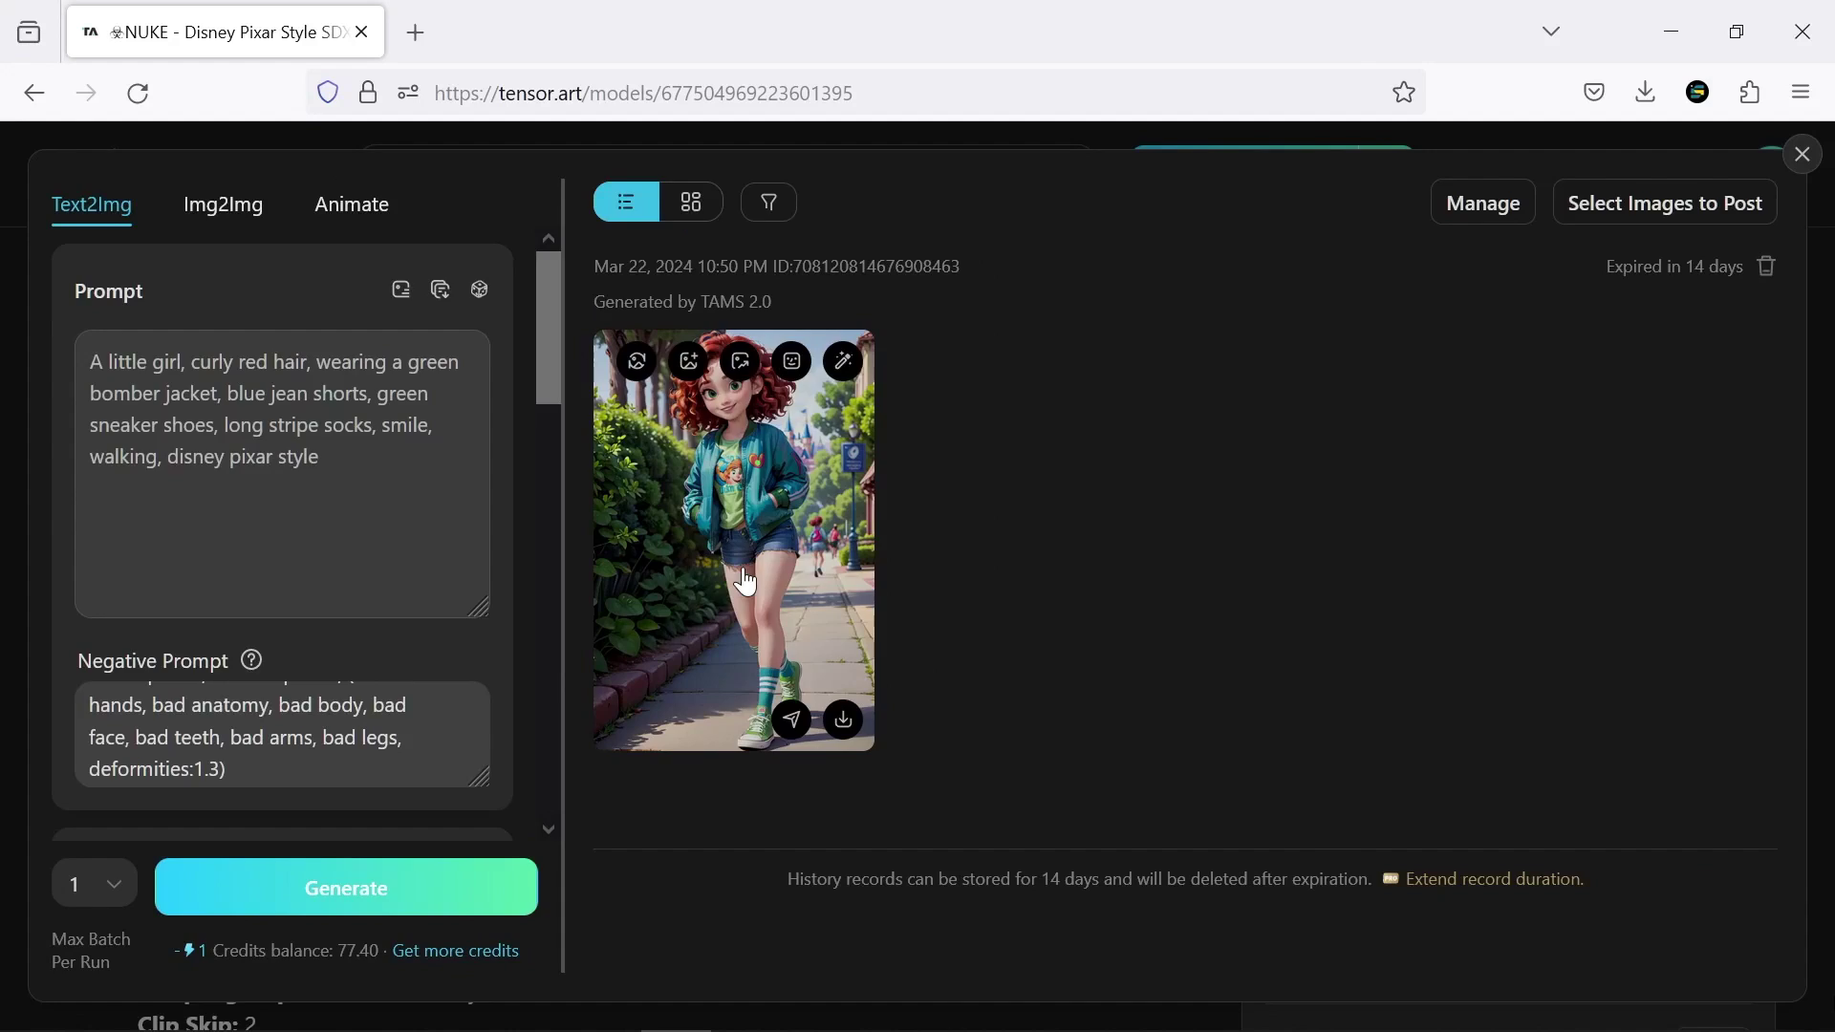
View the walking-girl result full size, check the Animate settings, then go back to Text2Img.
{"action": "left_click", "coordinate": [736, 536]}
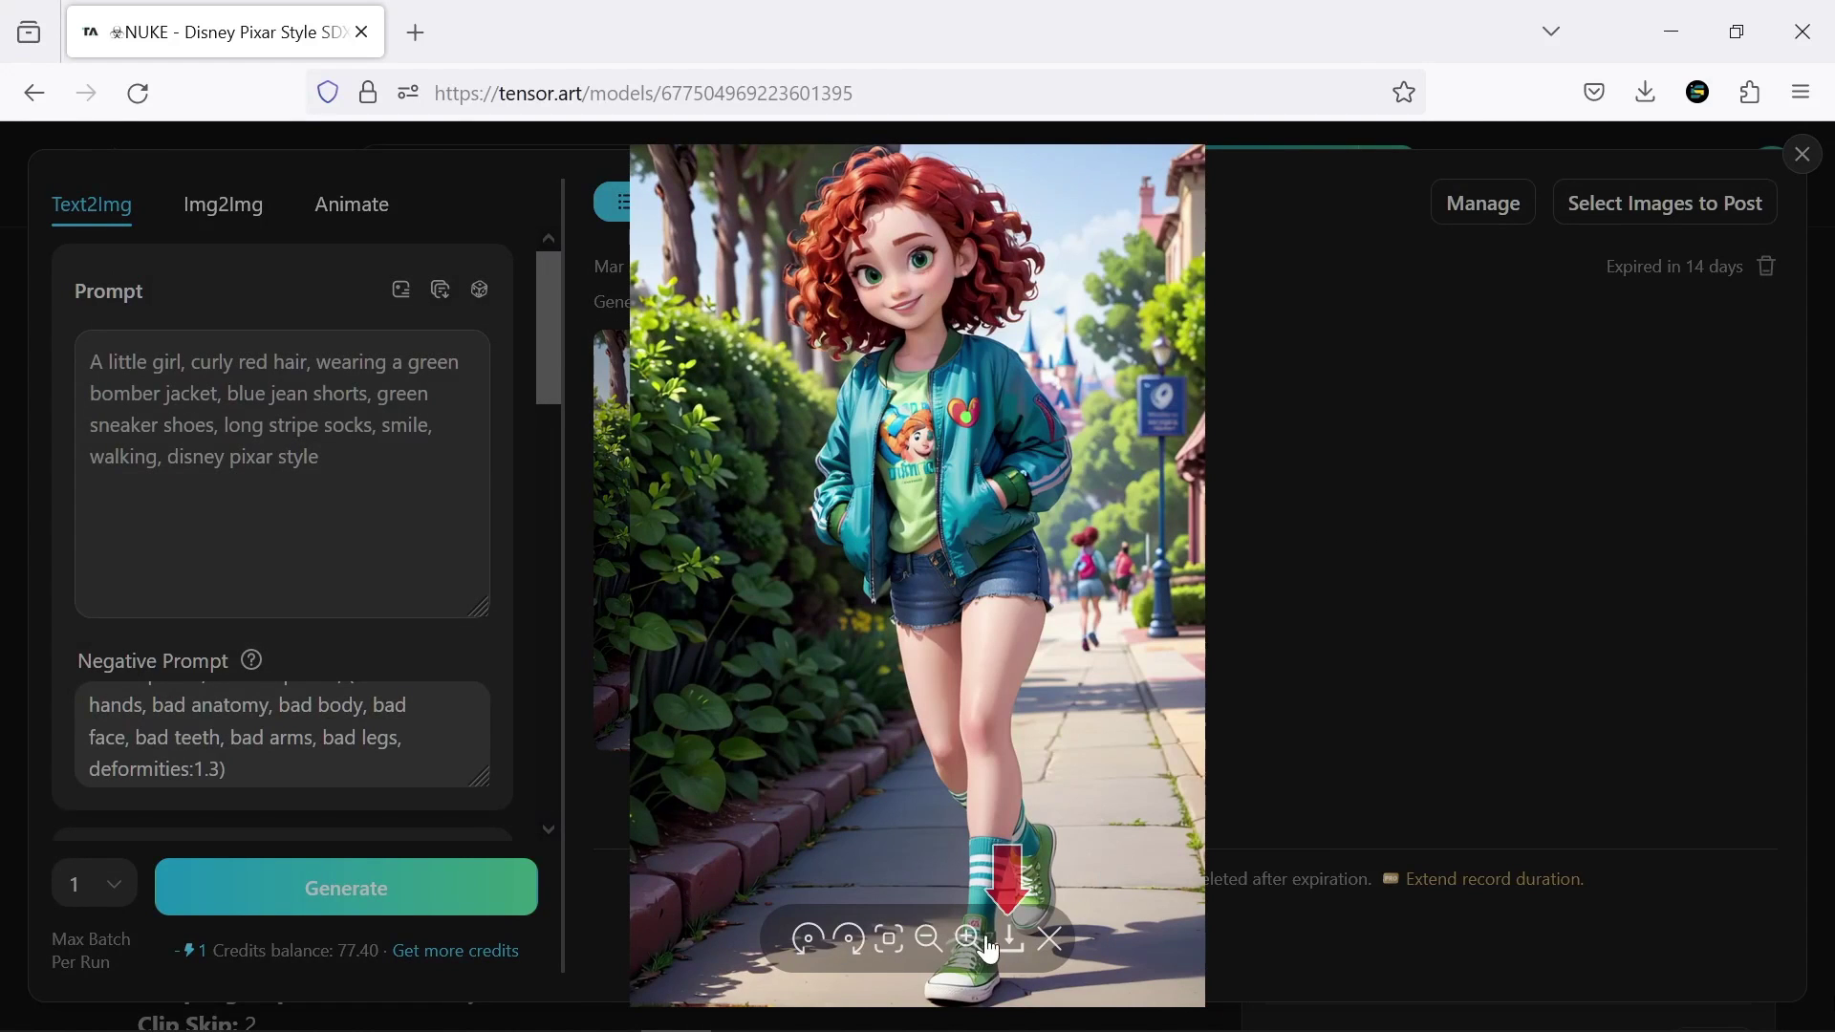
{"action": "left_click", "coordinate": [1052, 940]}
{"action": "mouse_move", "coordinate": [845, 382]}
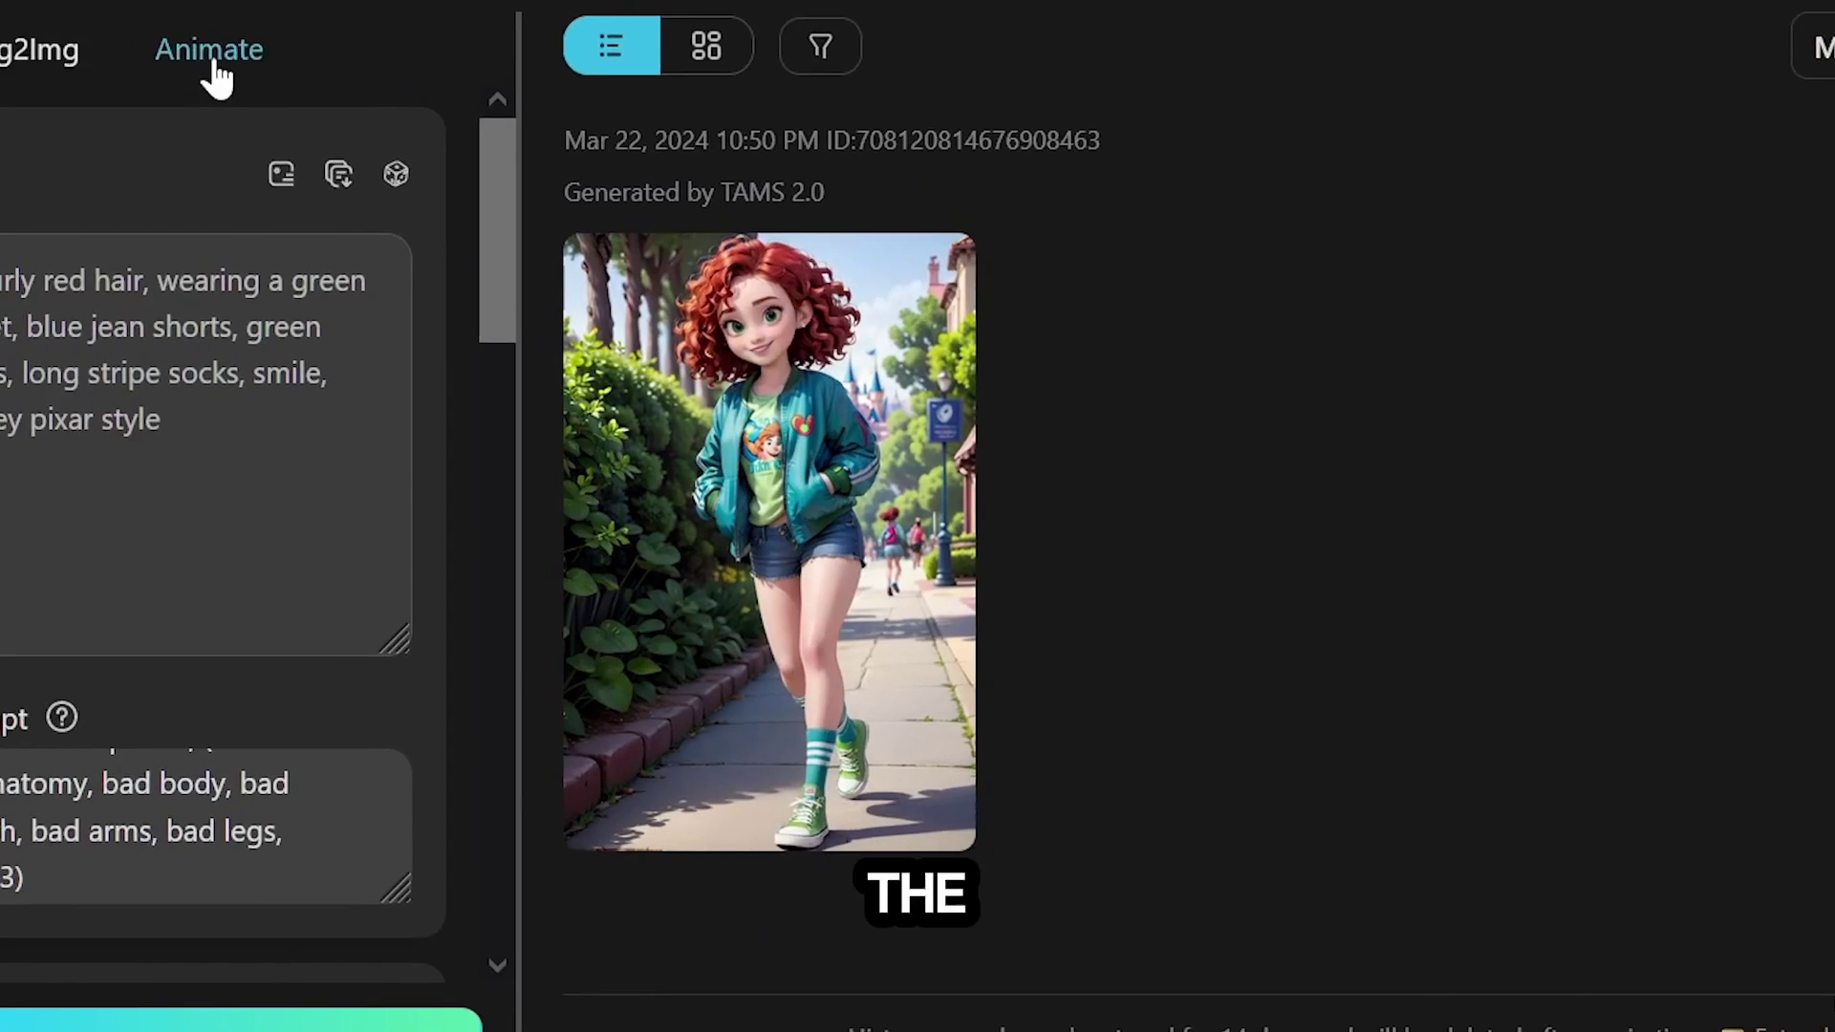
{"action": "left_click", "coordinate": [210, 52]}
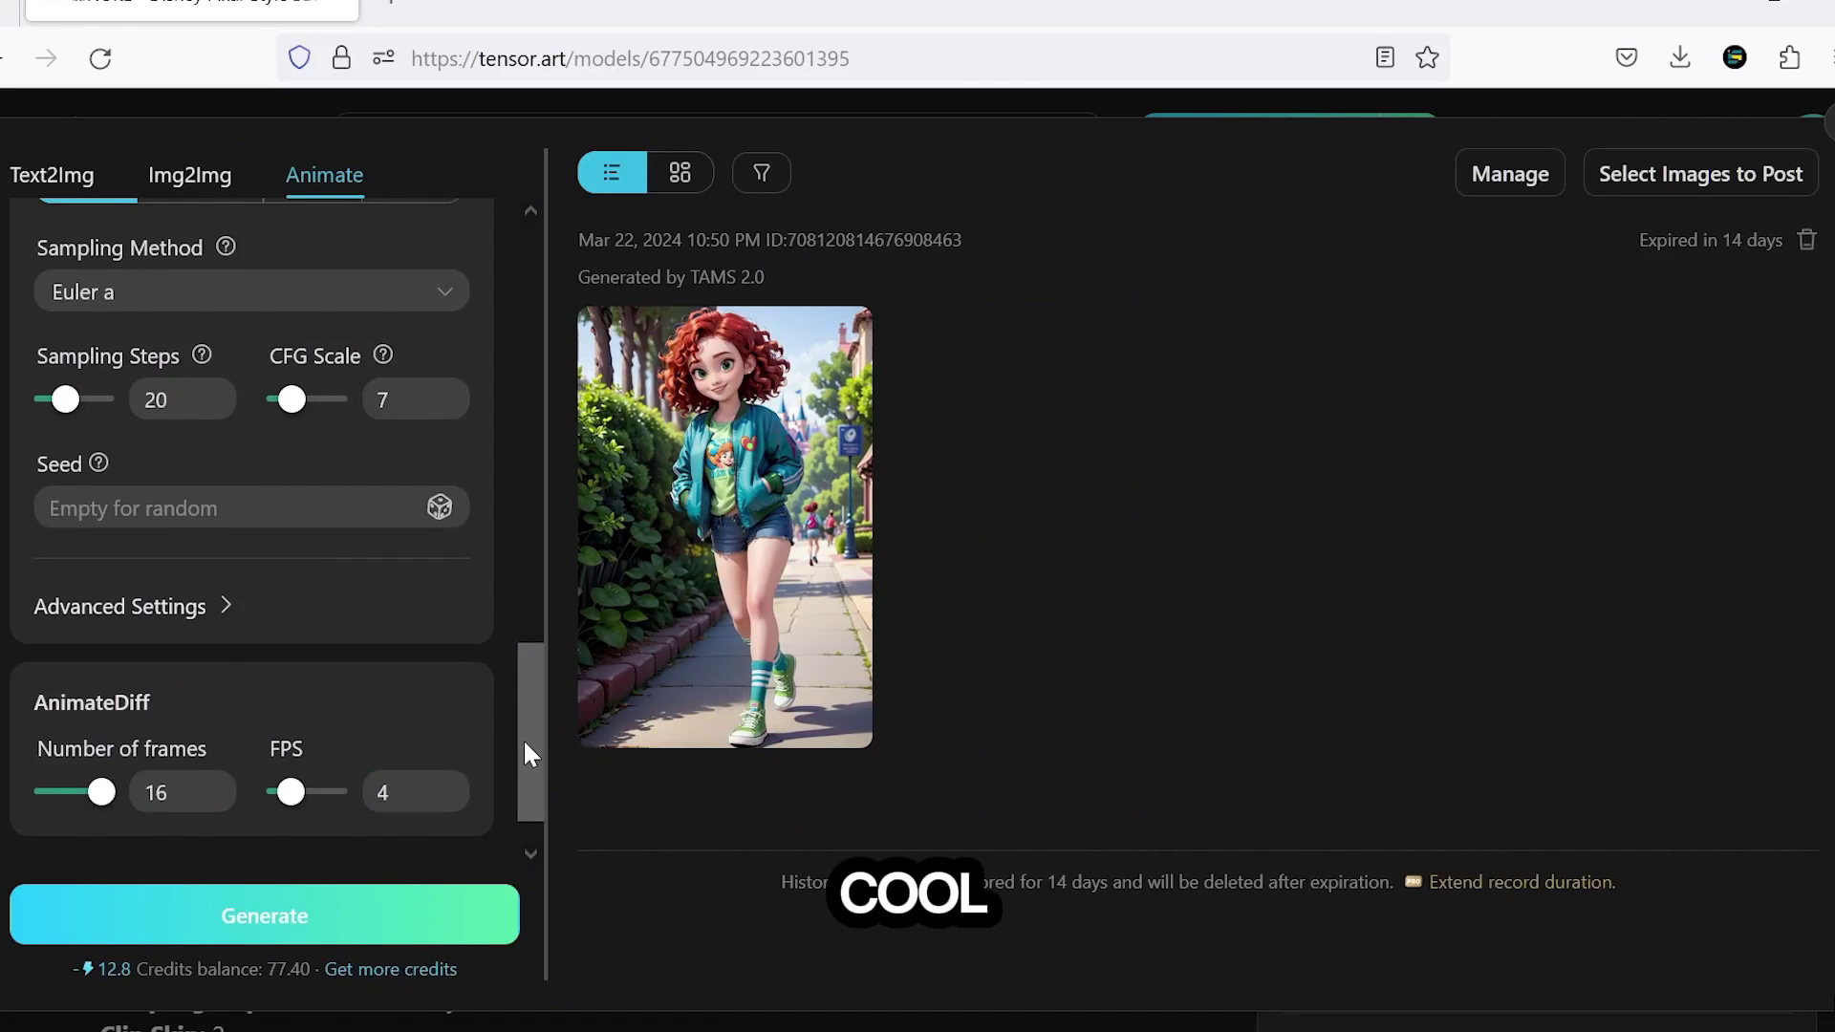
{"action": "scroll", "coordinate": [524, 755], "scroll_direction": "up", "scroll_amount": 5}
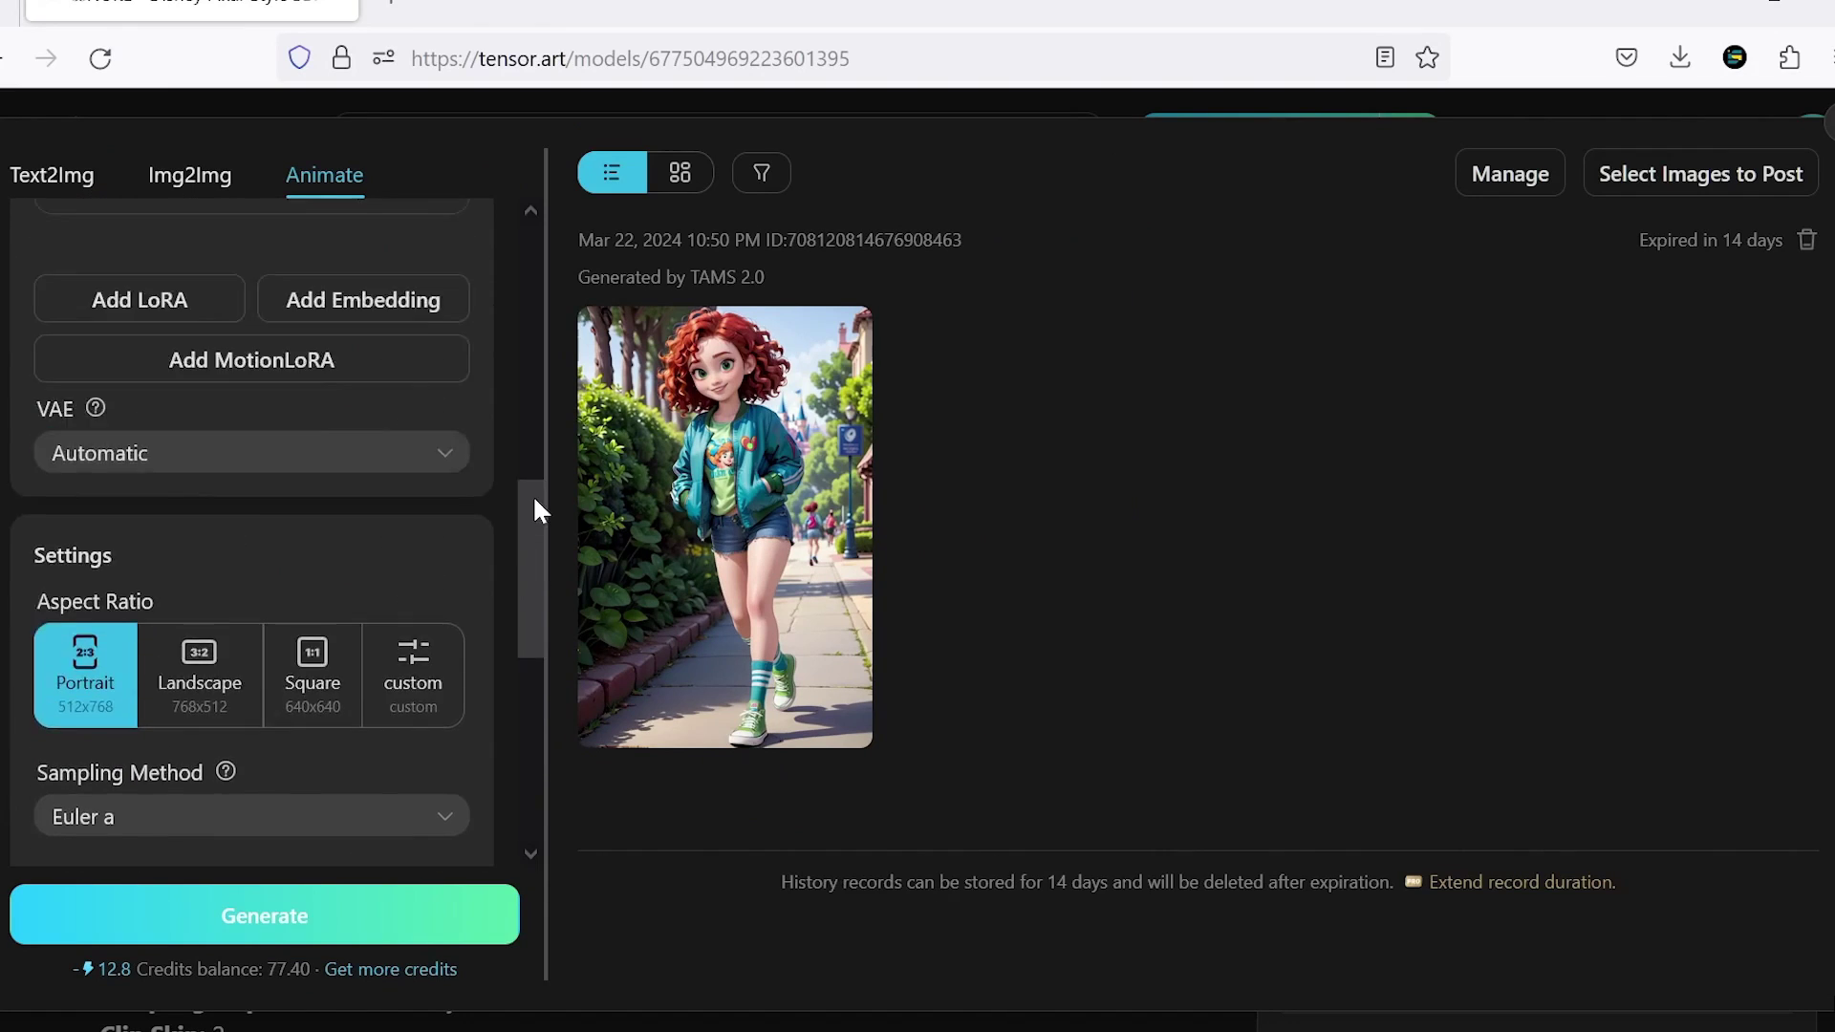
{"action": "scroll", "coordinate": [536, 507], "scroll_direction": "up", "scroll_amount": 5}
{"action": "left_click", "coordinate": [38, 184]}
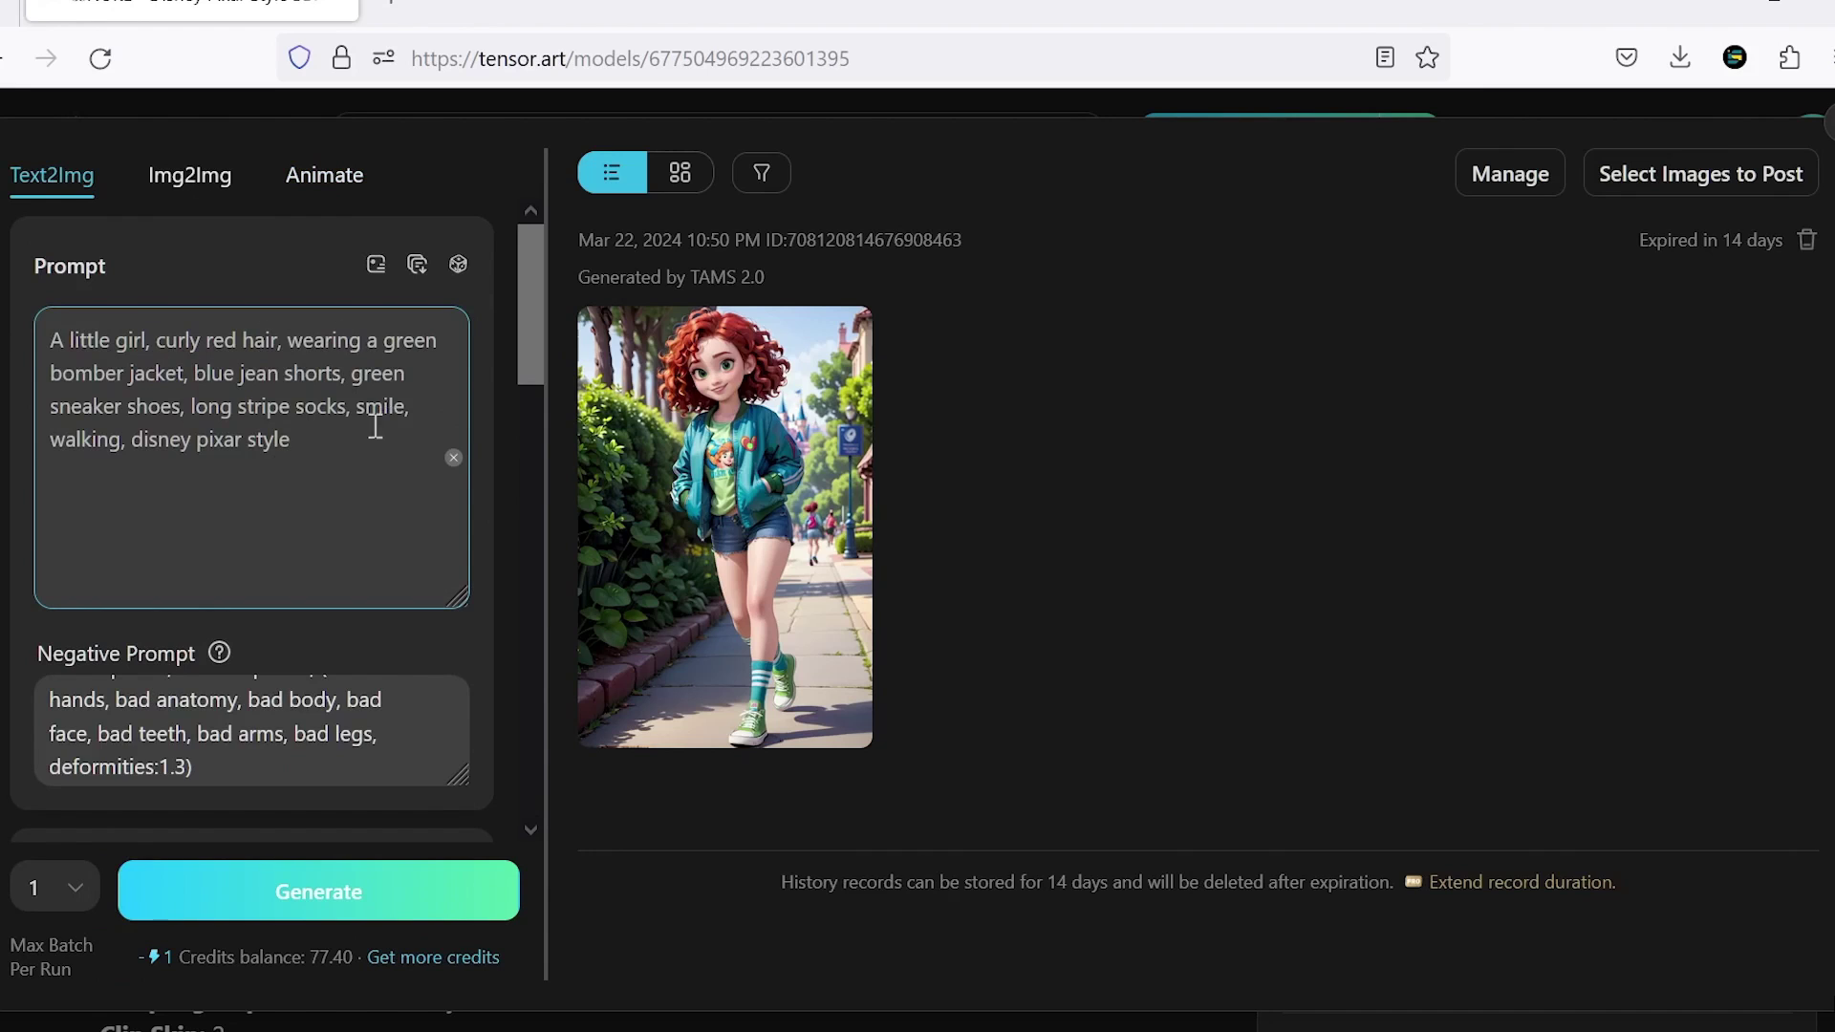
Change the action to 'eating a sandwich', generate, and view the result full size.
{"action": "type", "text": "eating a sandwich"}
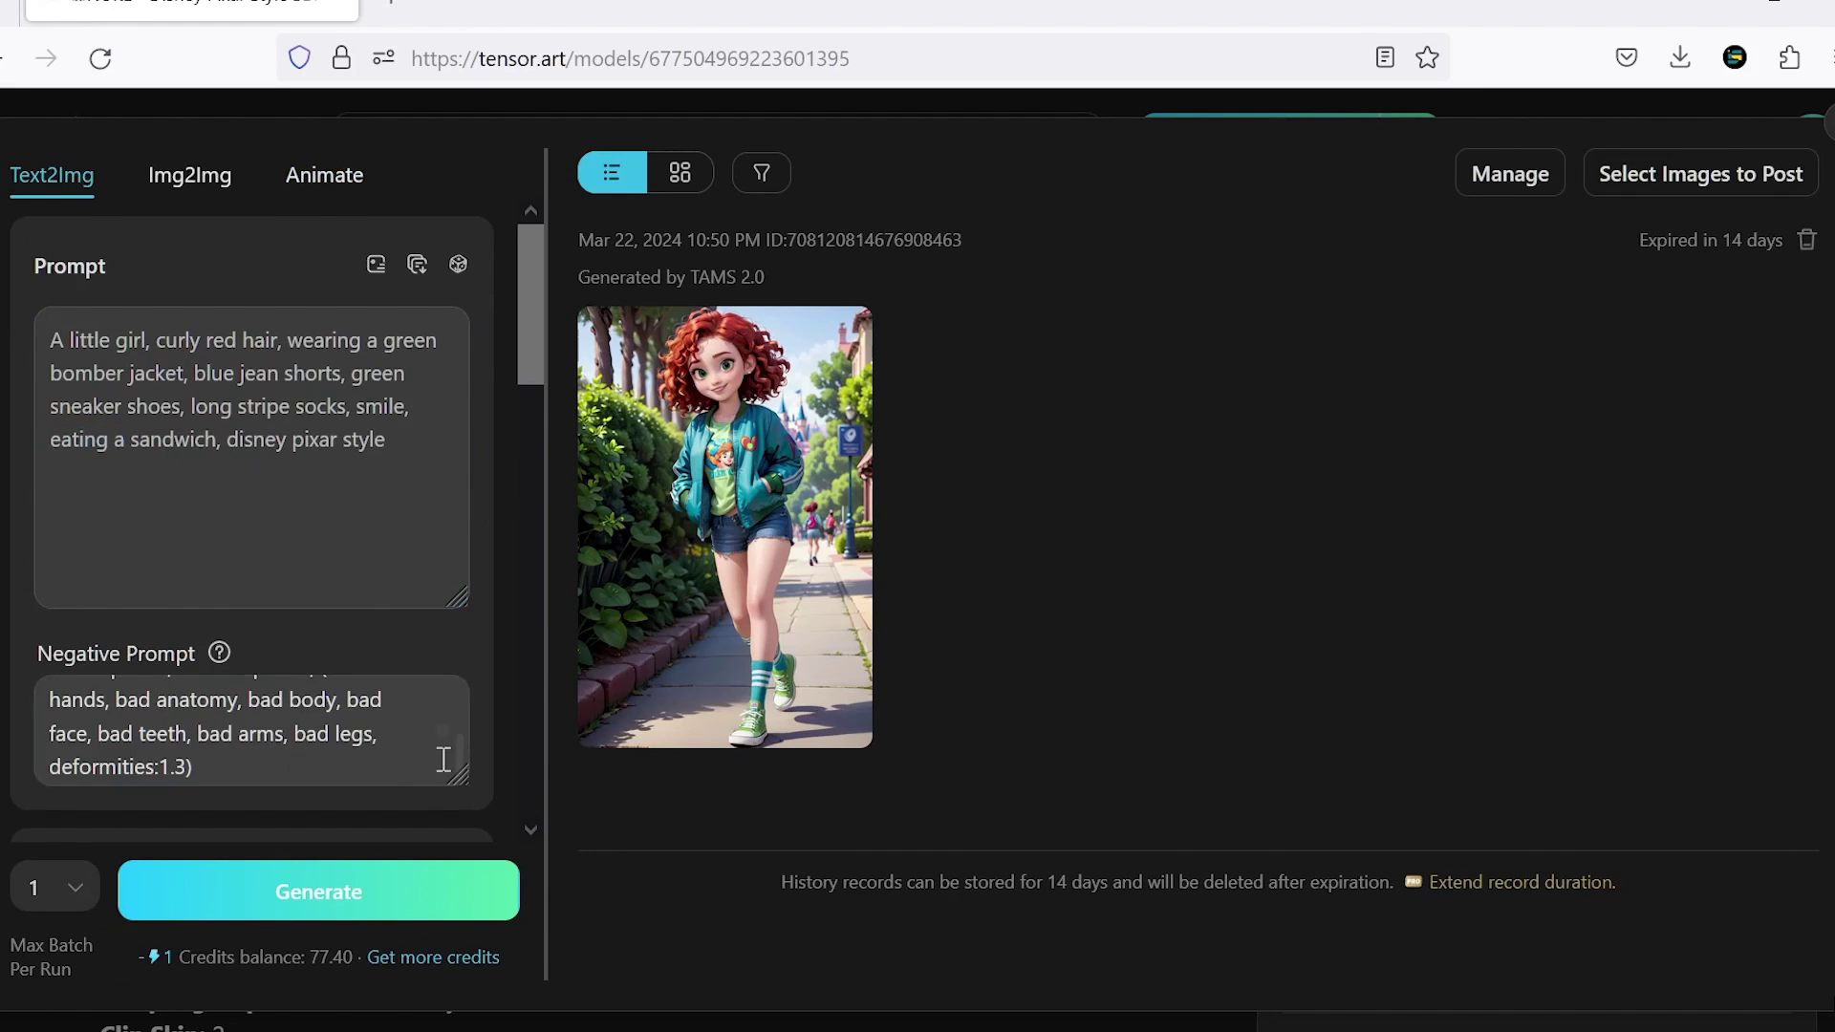
{"action": "left_click", "coordinate": [426, 893]}
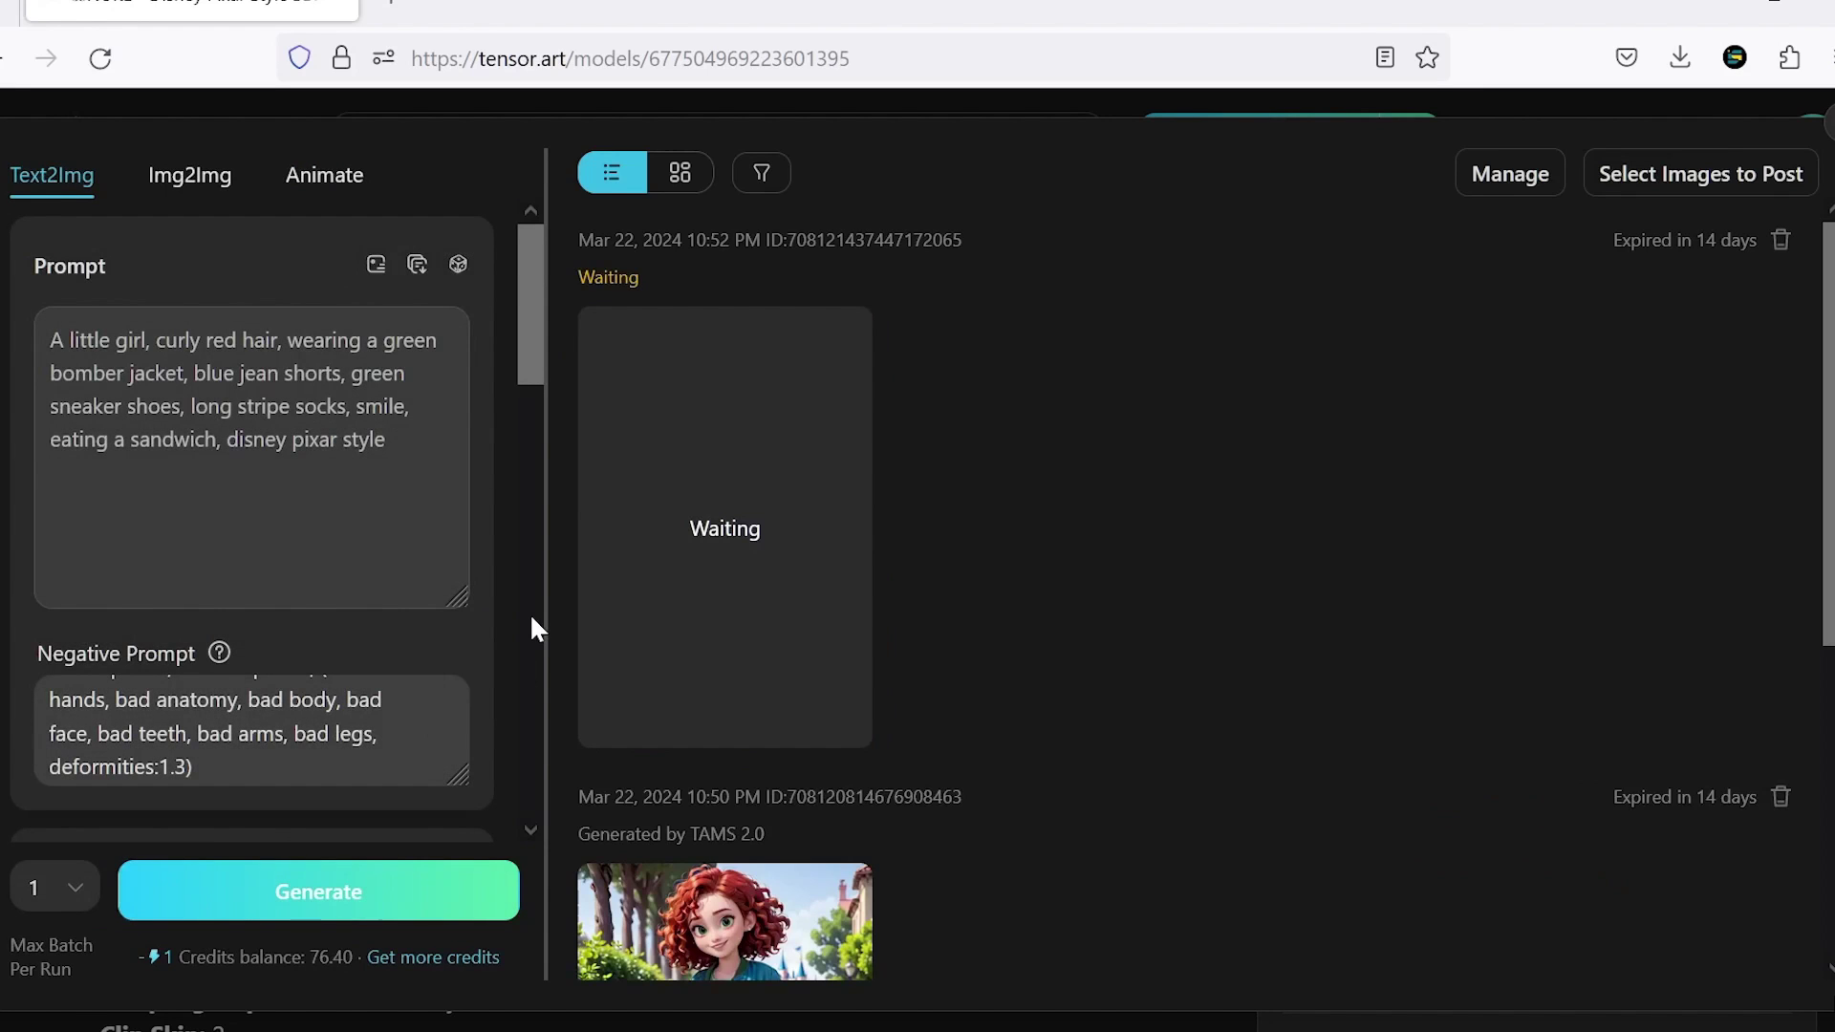
{"action": "left_click", "coordinate": [798, 514]}
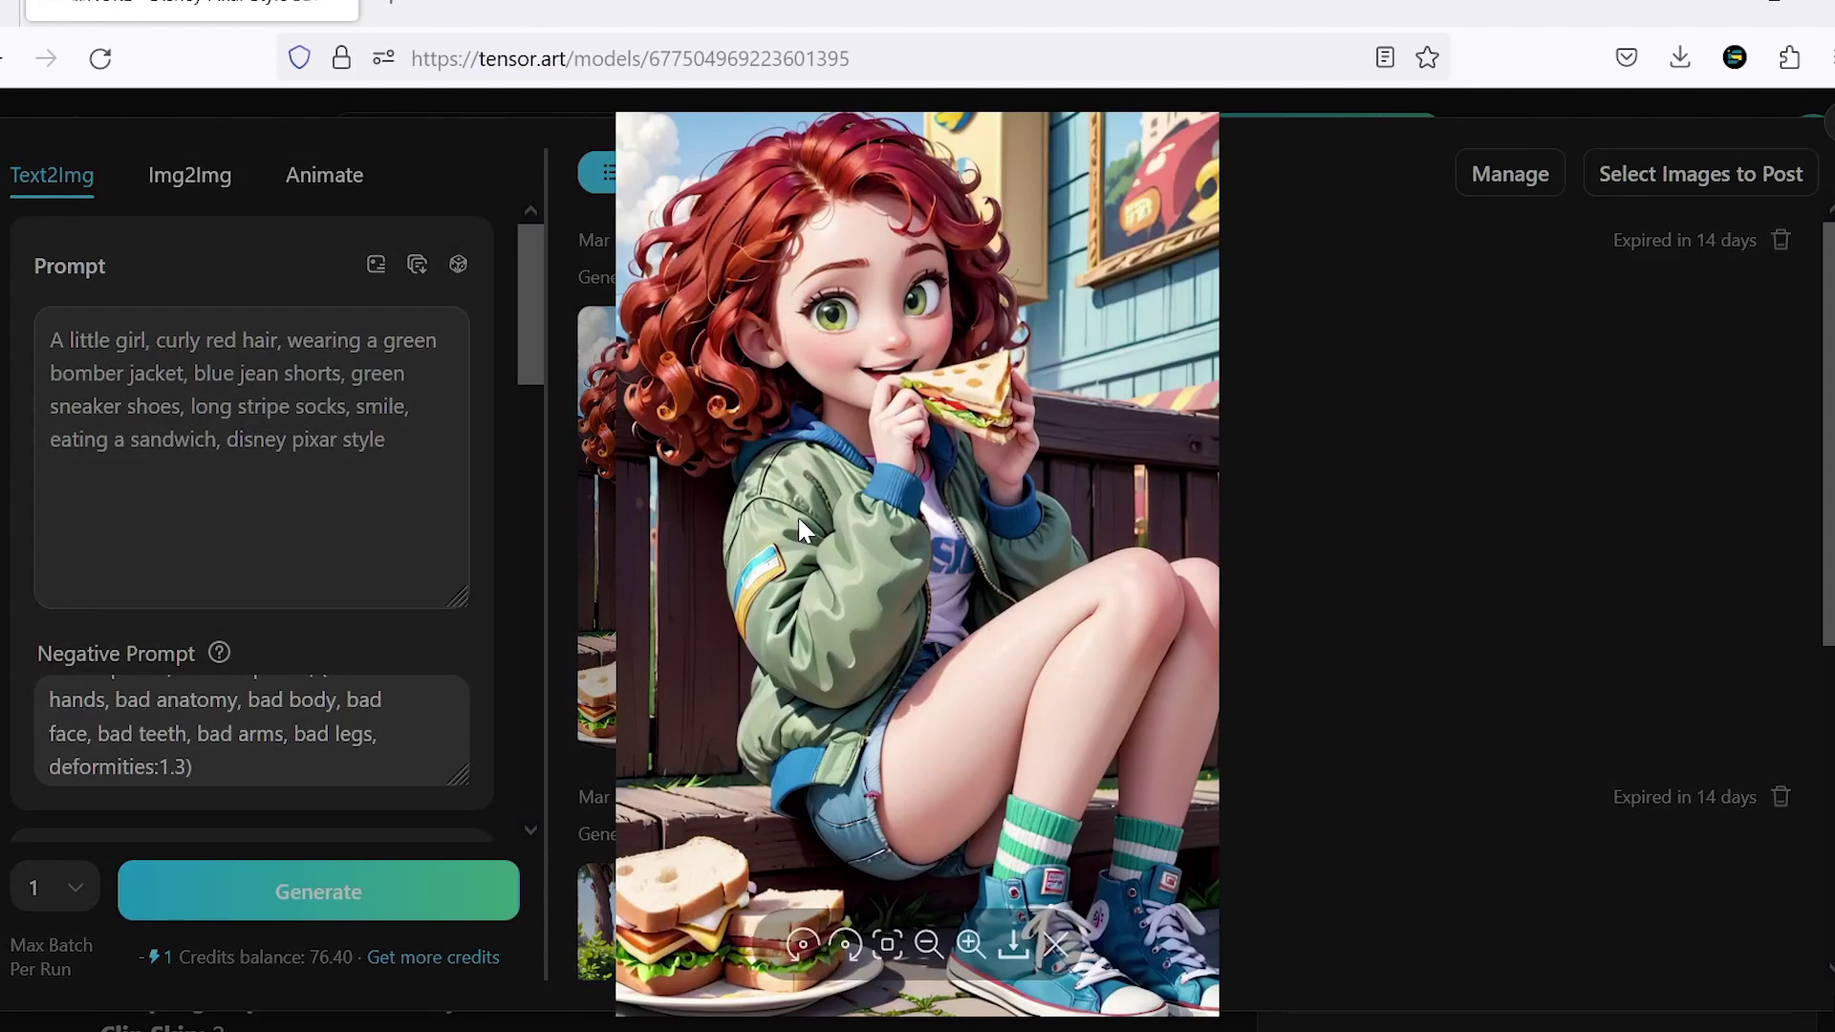
{"action": "left_click", "coordinate": [1363, 478]}
Change the action to 'running', generate, and view the result full size.
{"action": "left_click_drag", "start_coordinate": [217, 439], "coordinate": [167, 439]}
{"action": "type", "text": "running"}
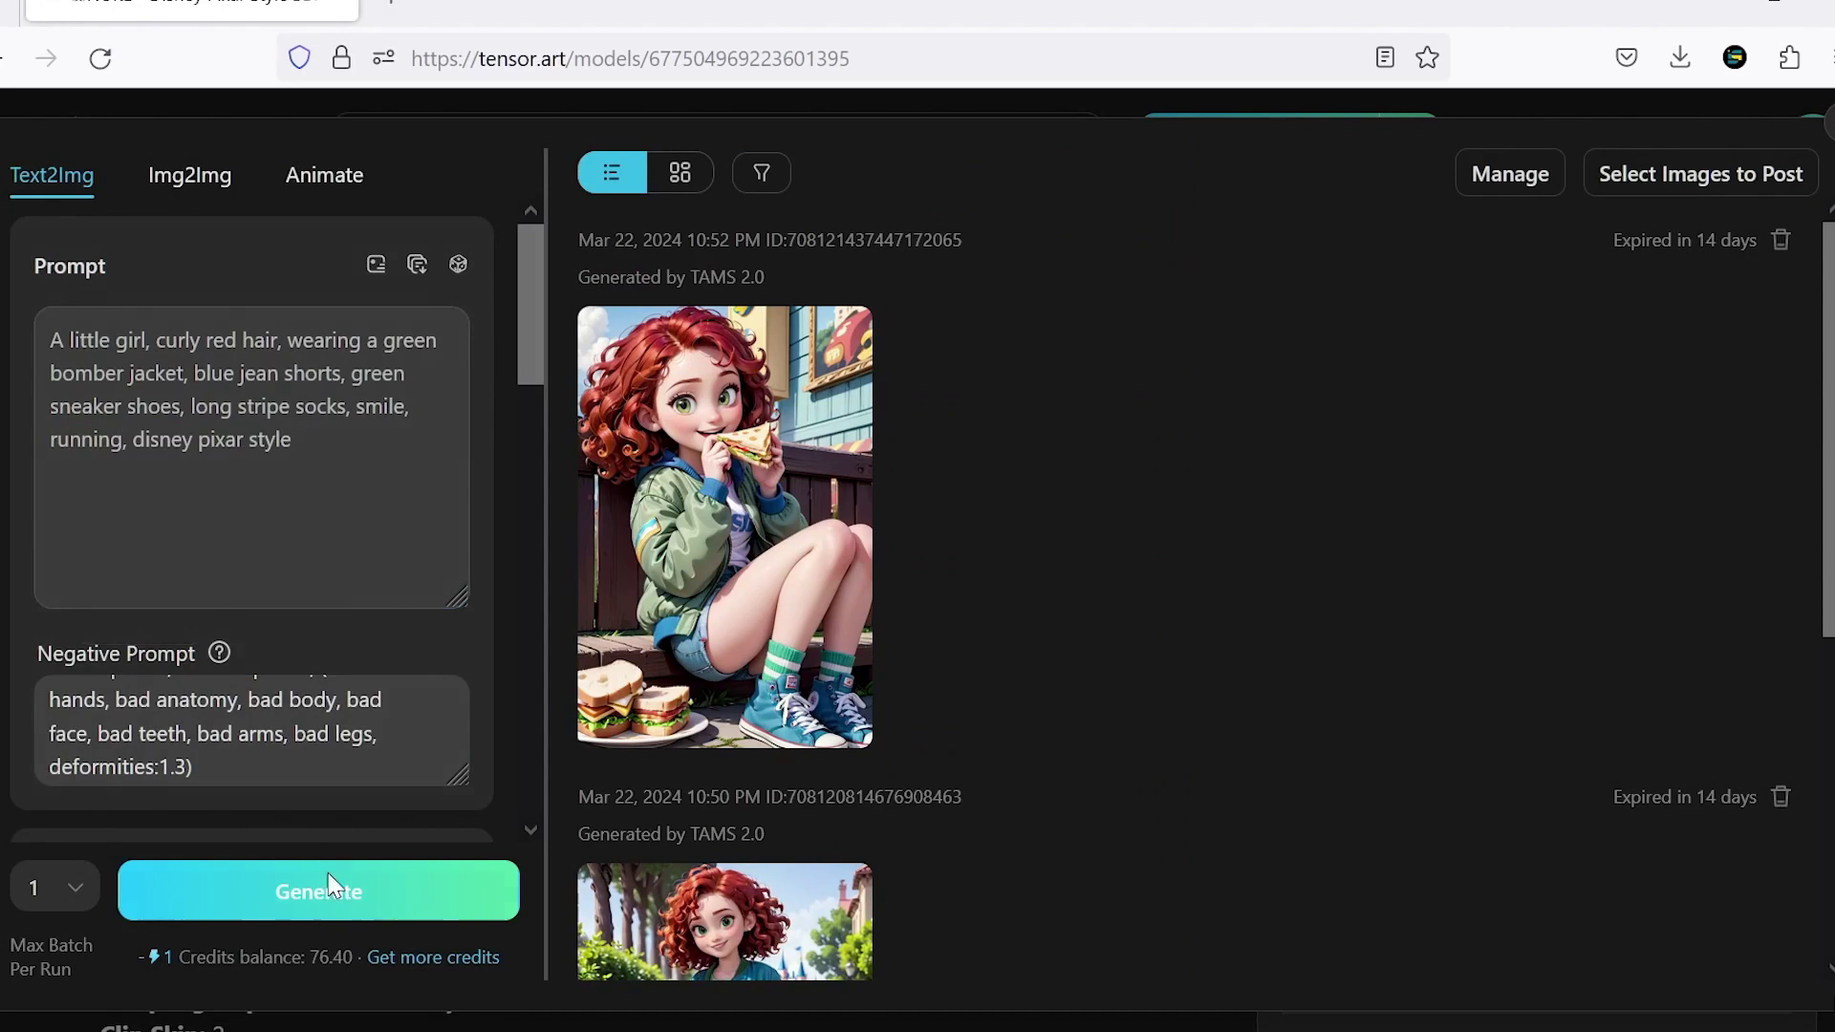
{"action": "left_click", "coordinate": [341, 889]}
{"action": "left_click", "coordinate": [725, 516]}
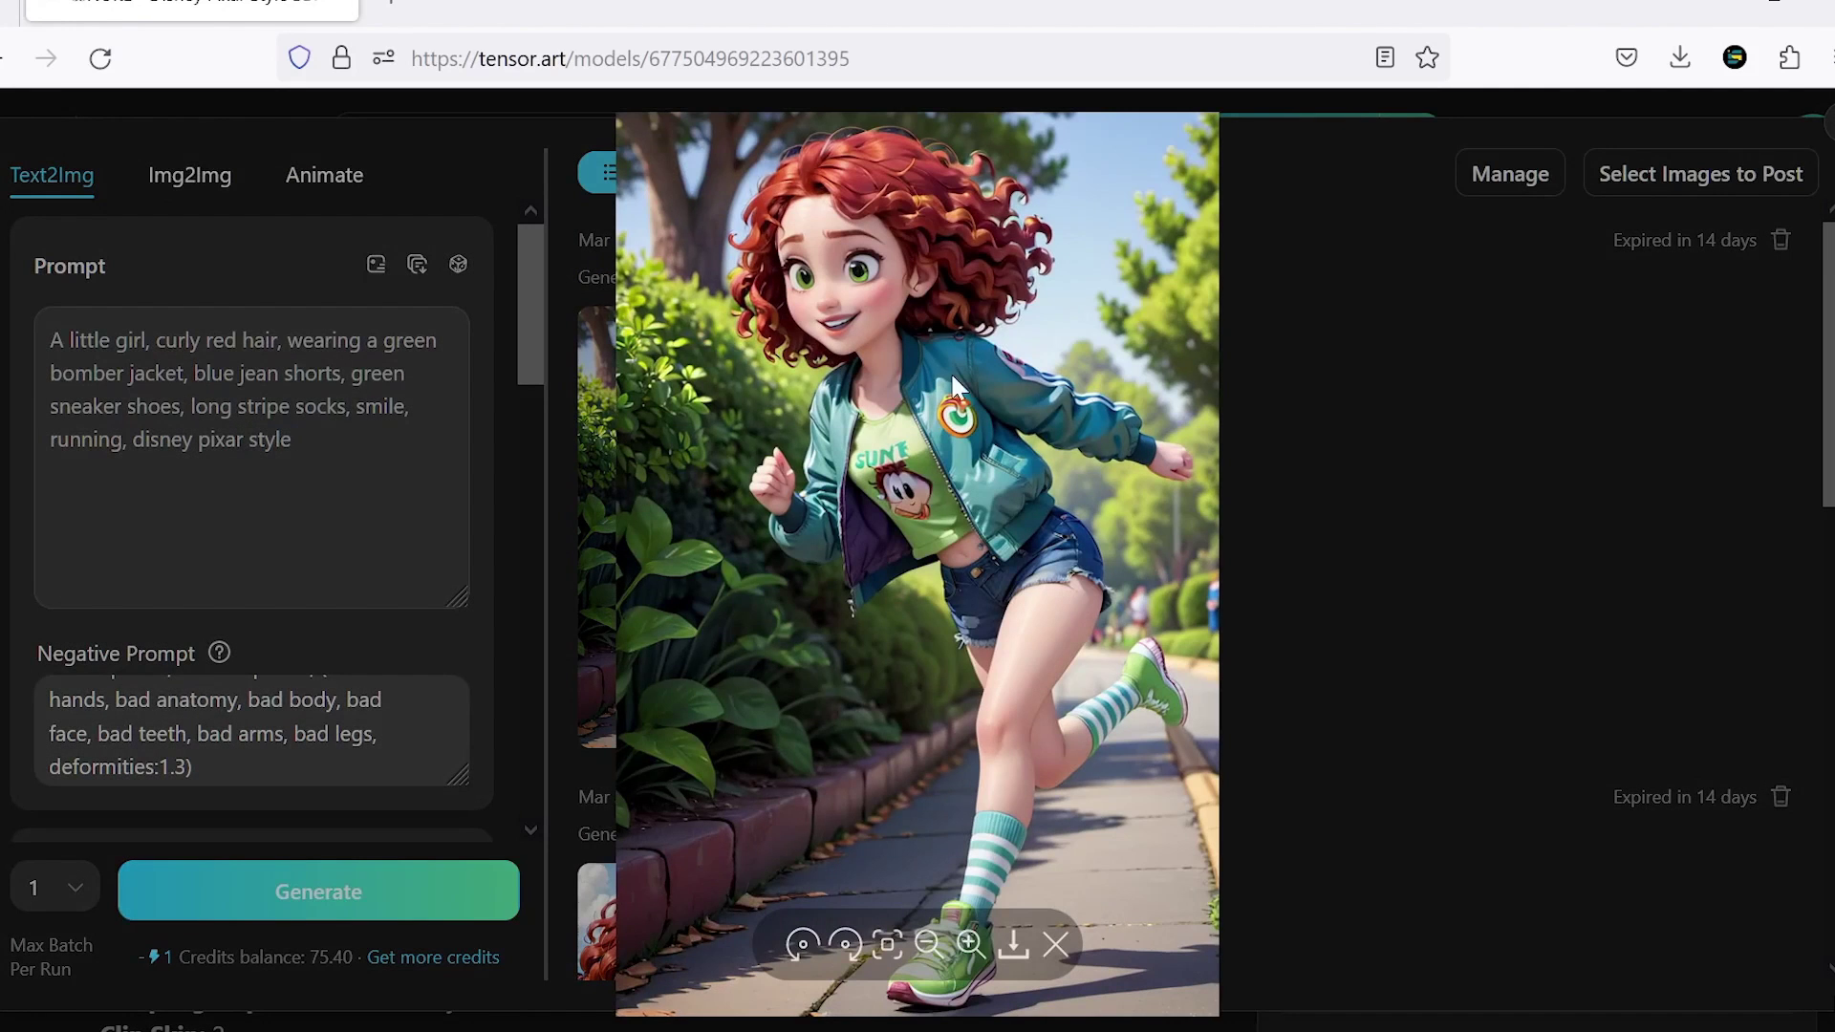
{"action": "left_click", "coordinate": [1346, 562]}
Compare the sandwich-eating and running images at full size.
{"action": "scroll", "coordinate": [813, 622], "scroll_direction": "down", "scroll_amount": 2}
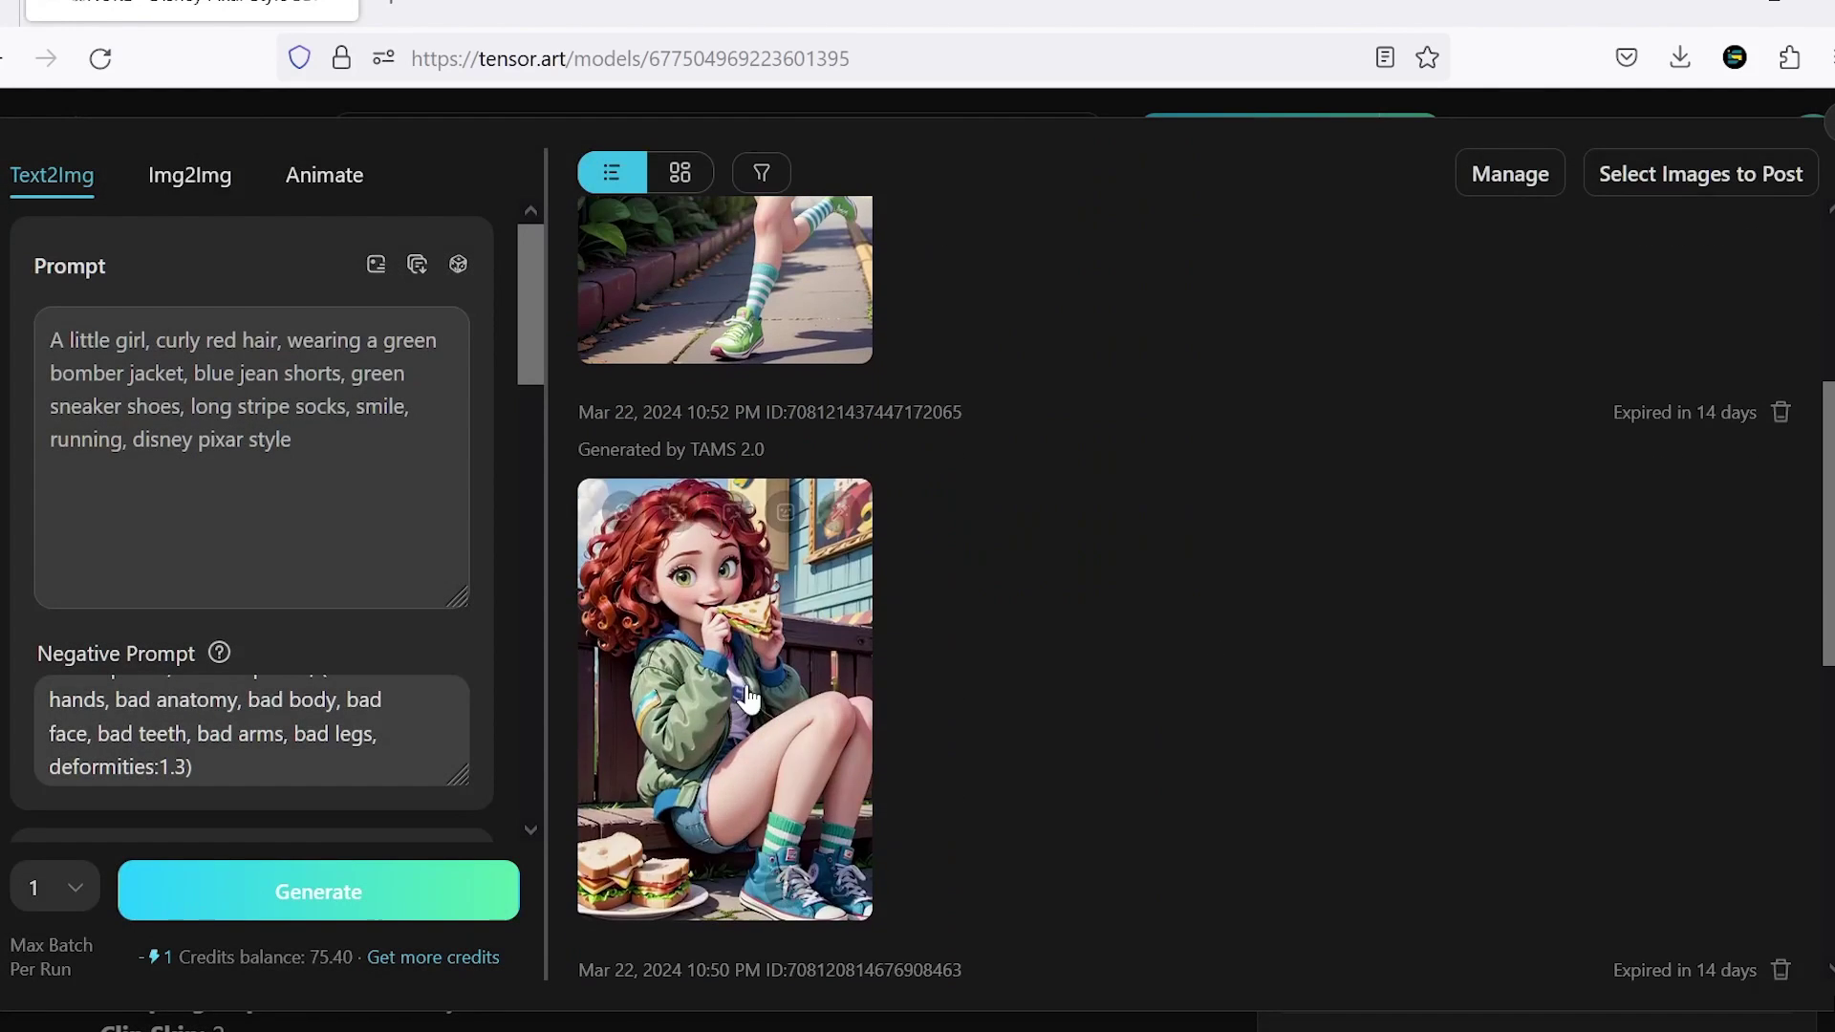
{"action": "left_click", "coordinate": [808, 681]}
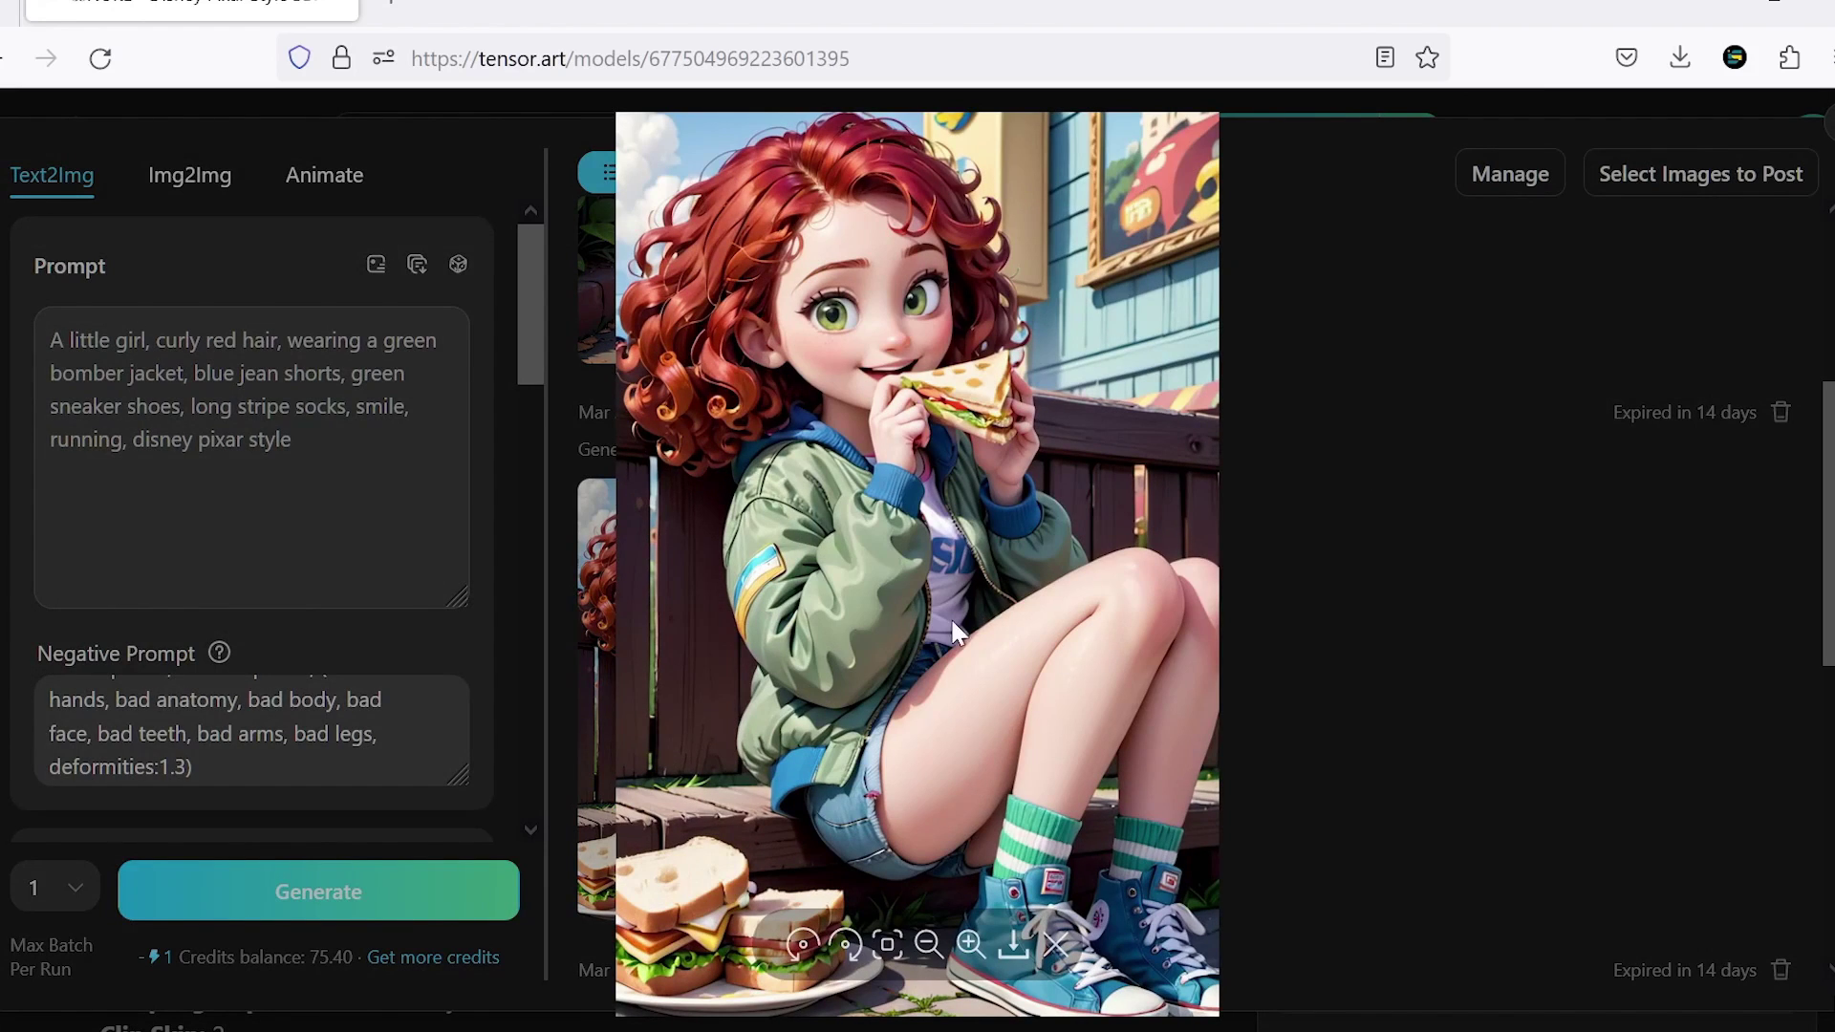
{"action": "left_click", "coordinate": [1356, 338]}
{"action": "left_click", "coordinate": [820, 310]}
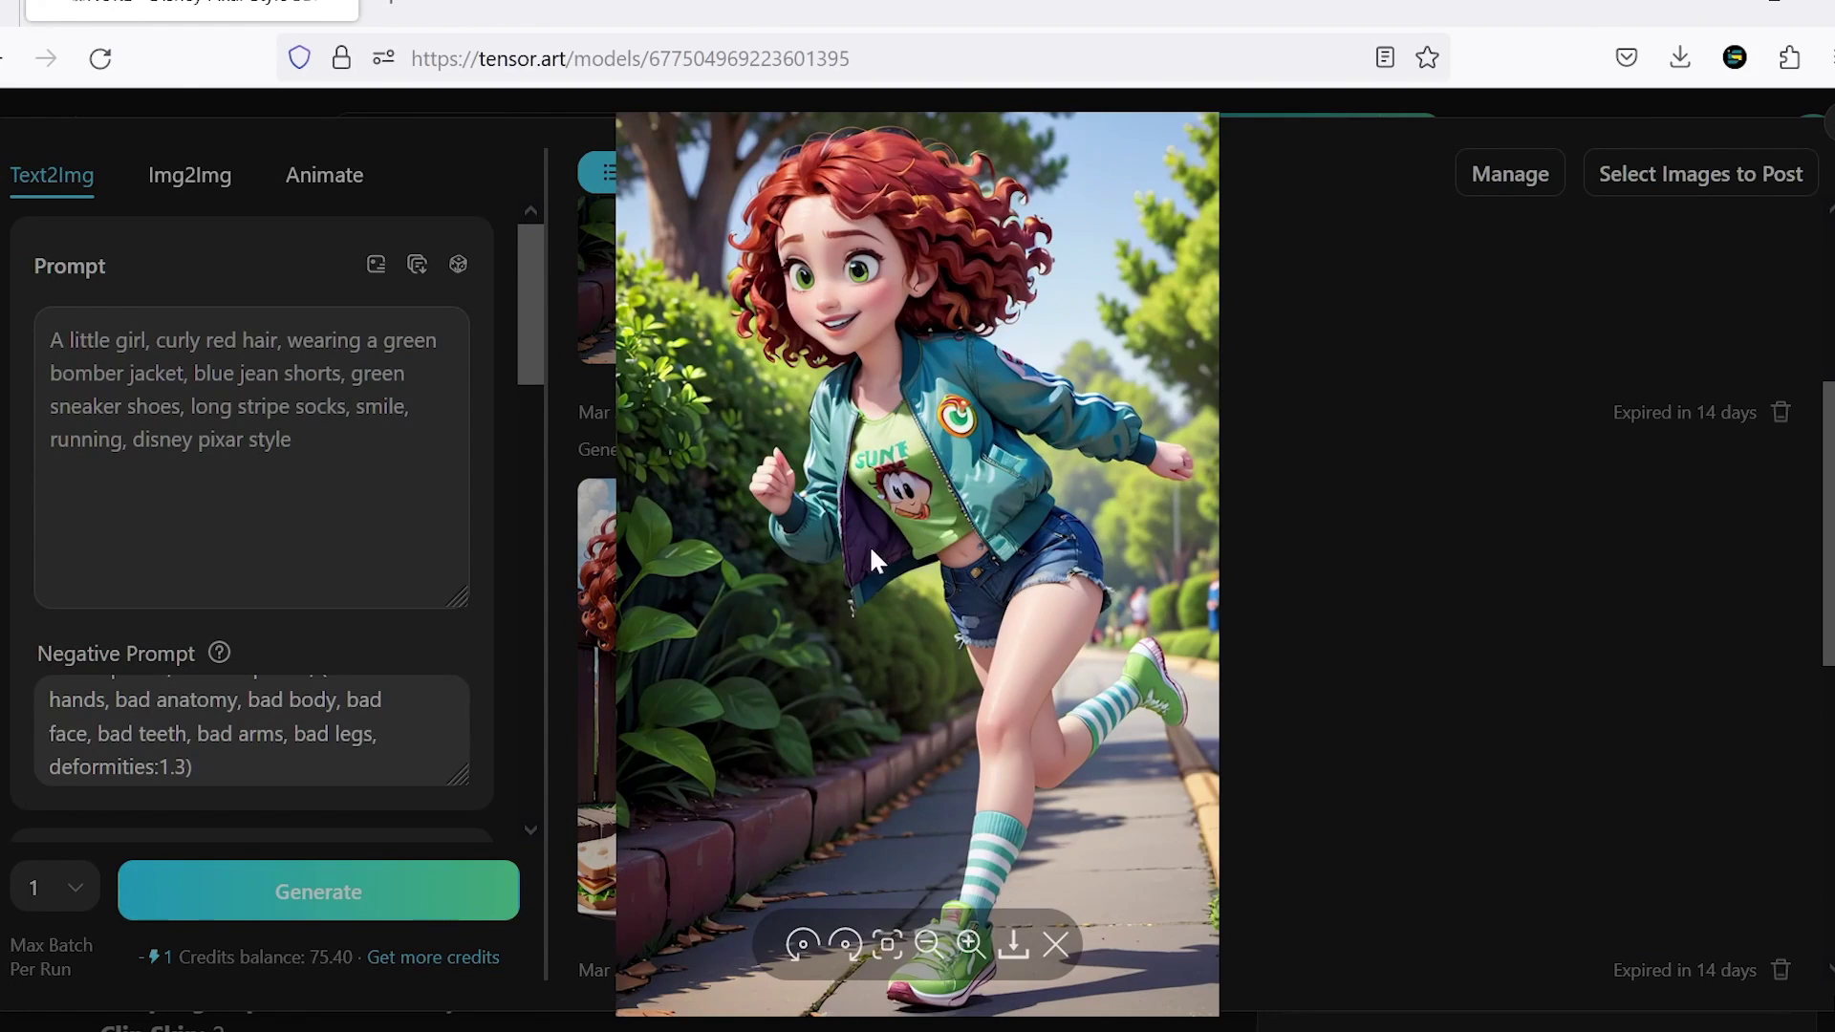
Replace 'running' with 'dancing in a club' in the prompt and generate the image.
{"action": "left_click", "coordinate": [1384, 476]}
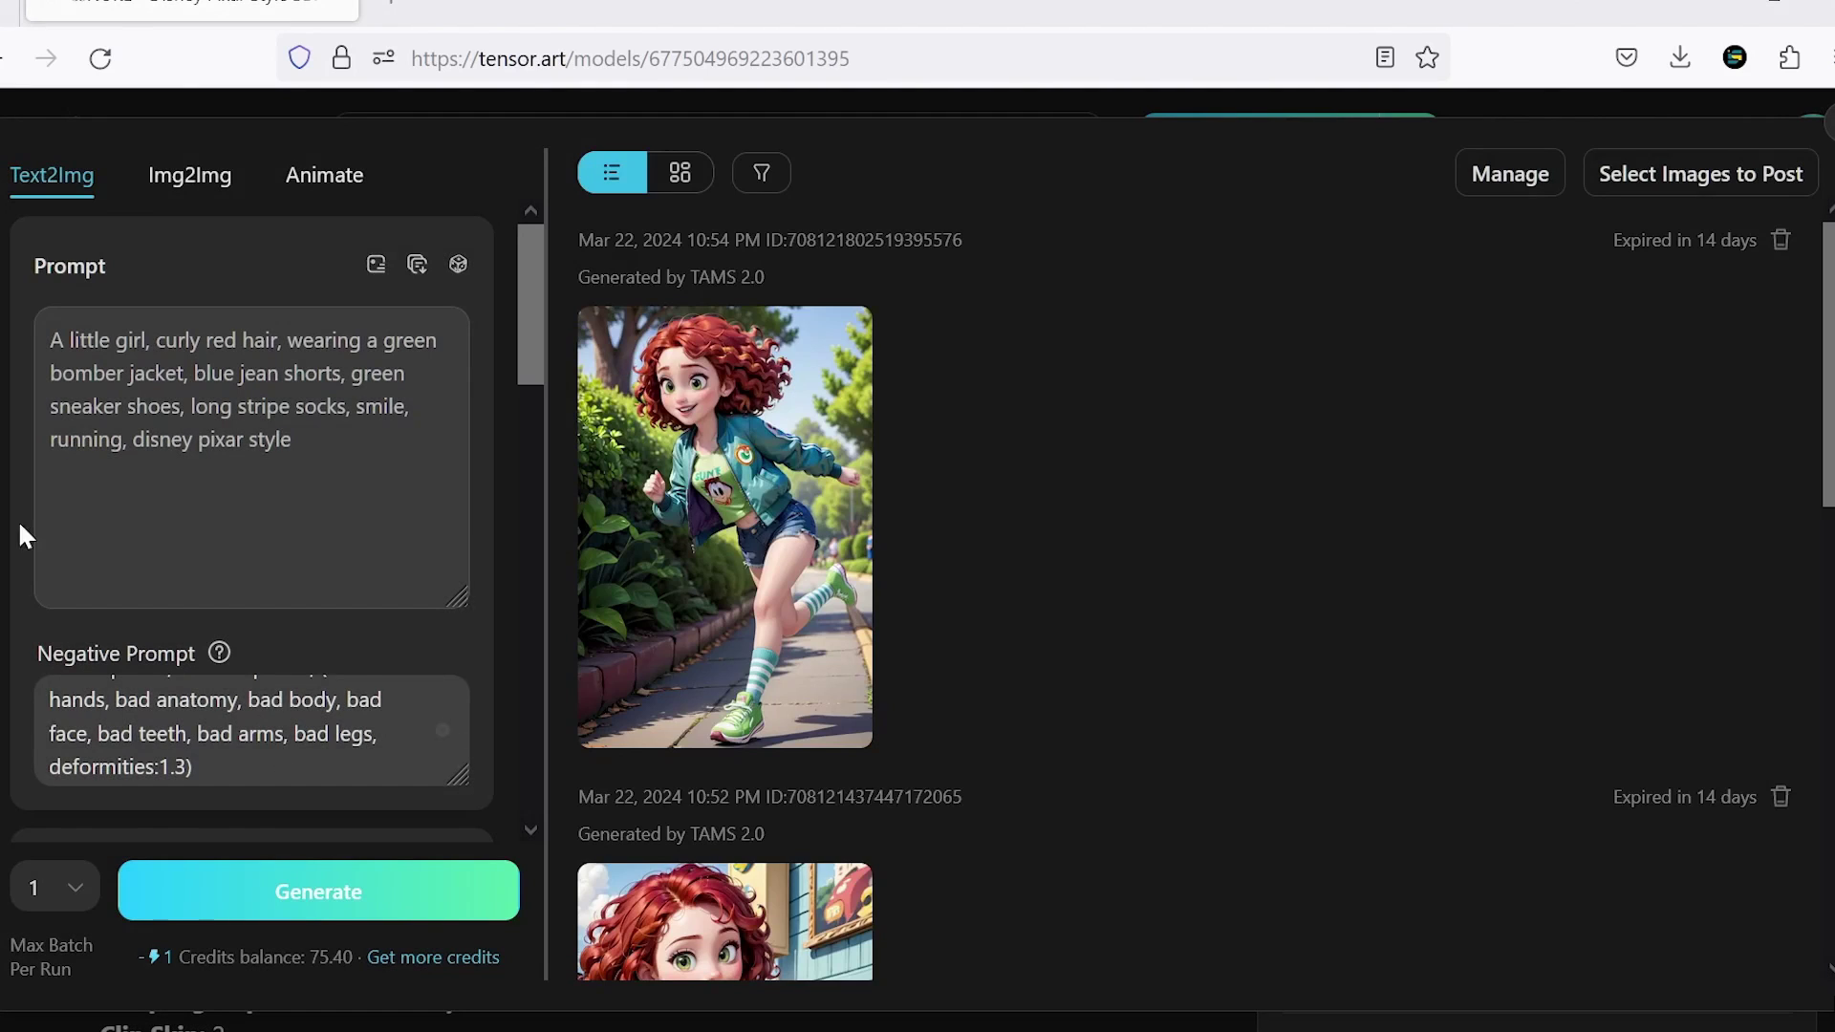
{"action": "double_click", "coordinate": [67, 441]}
{"action": "type", "text": "dancing in a club"}
{"action": "left_click", "coordinate": [393, 888]}
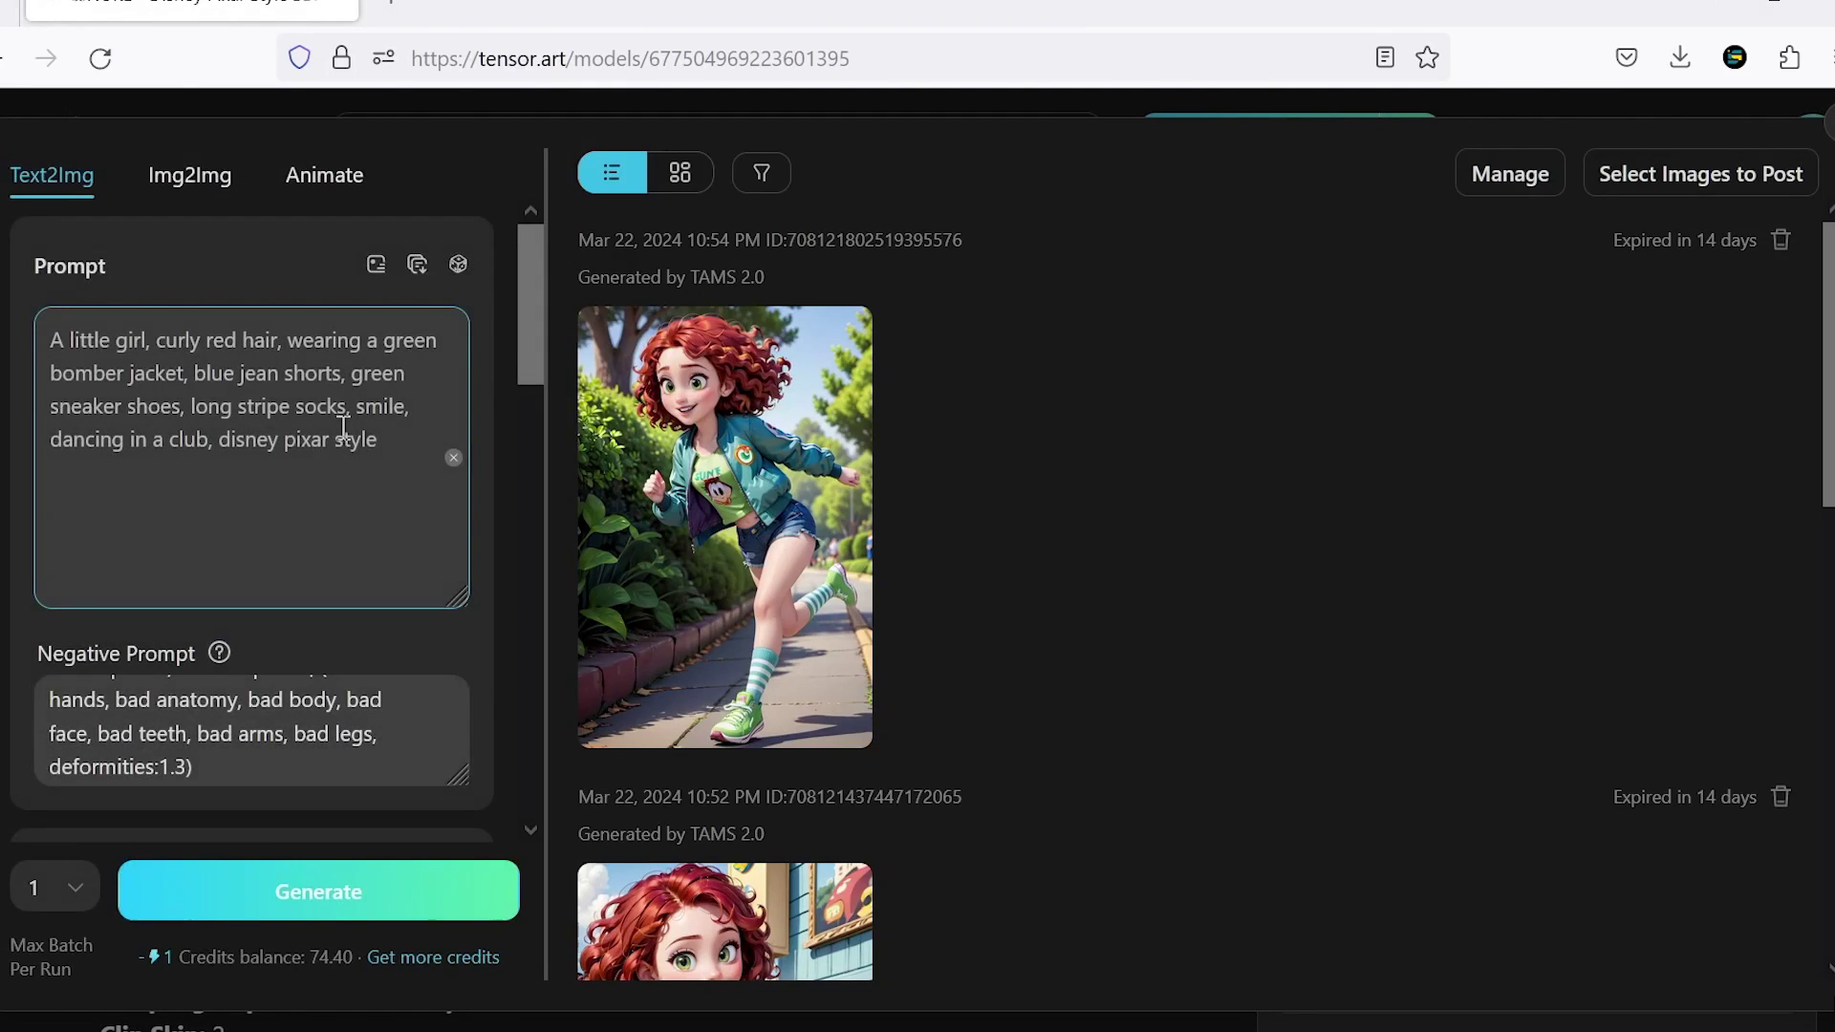